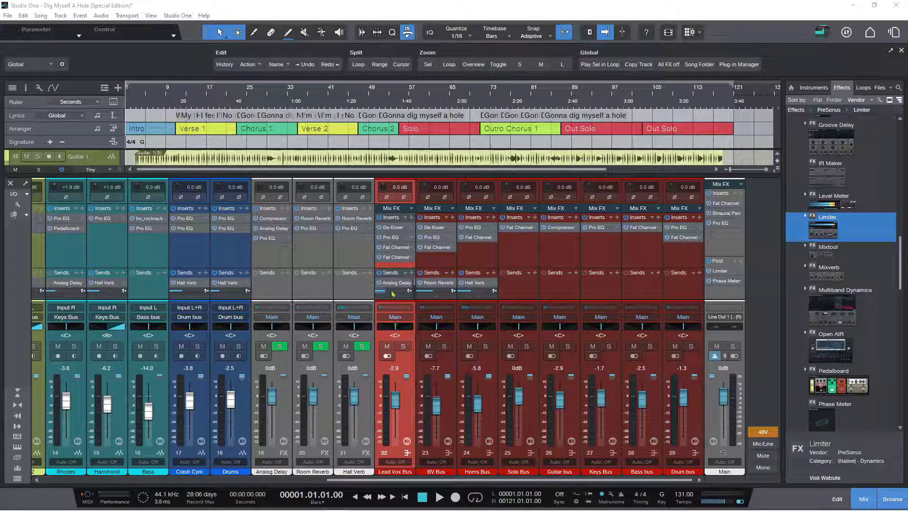
# Flip the mixer faders to the Hall Verb send levels and switch the flip to the Room Reverb sends
pyautogui.rightClick(233, 284)
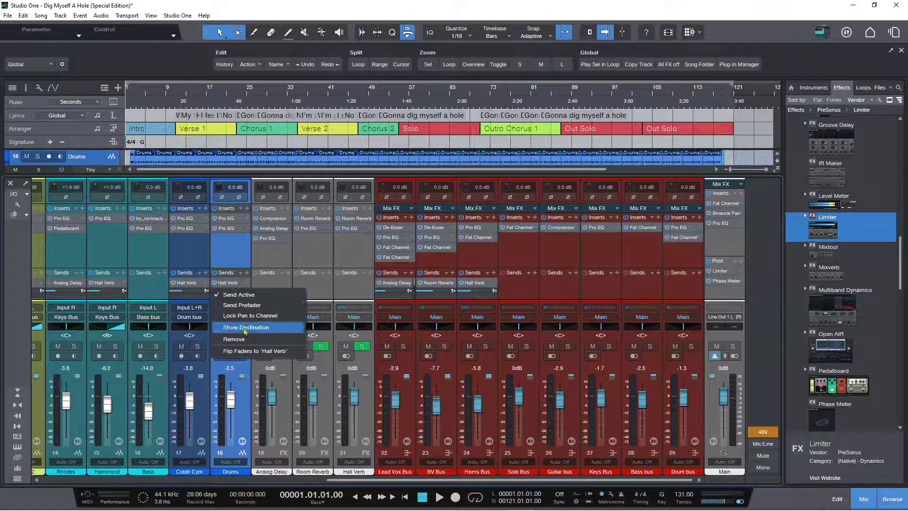
pyautogui.click(252, 352)
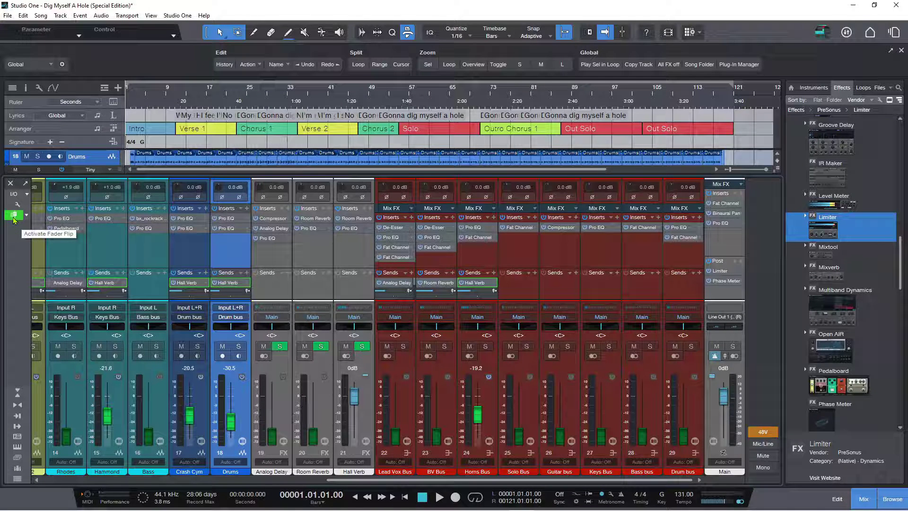
pyautogui.click(27, 218)
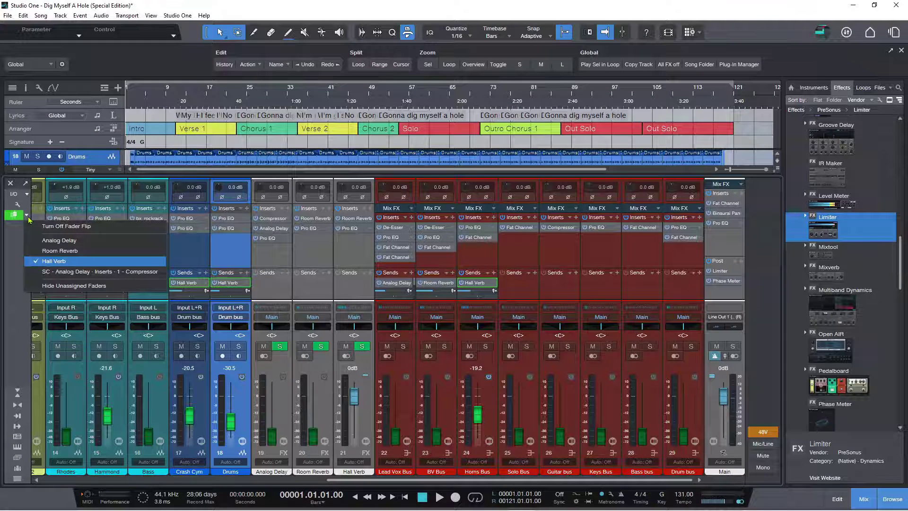
pyautogui.click(57, 253)
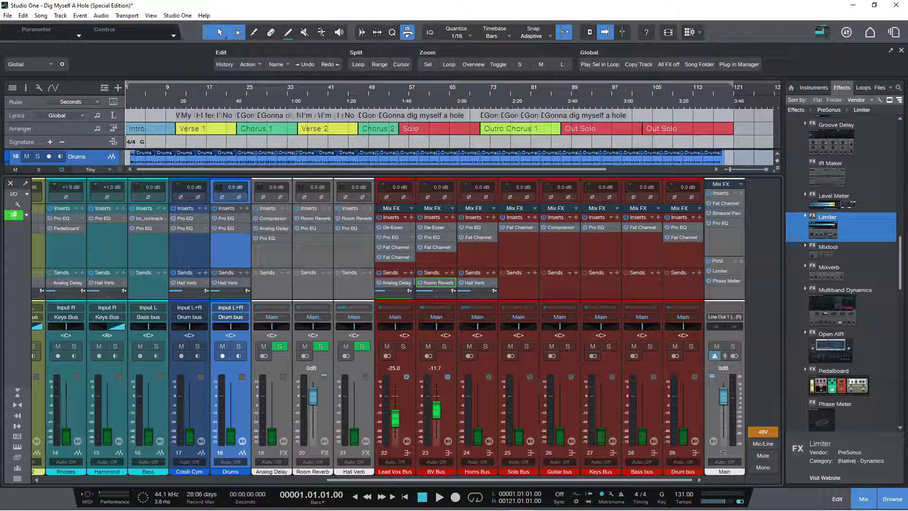
# Flip the mixer faders to the Analog Delay send levels and turn off fader flip
pyautogui.click(26, 217)
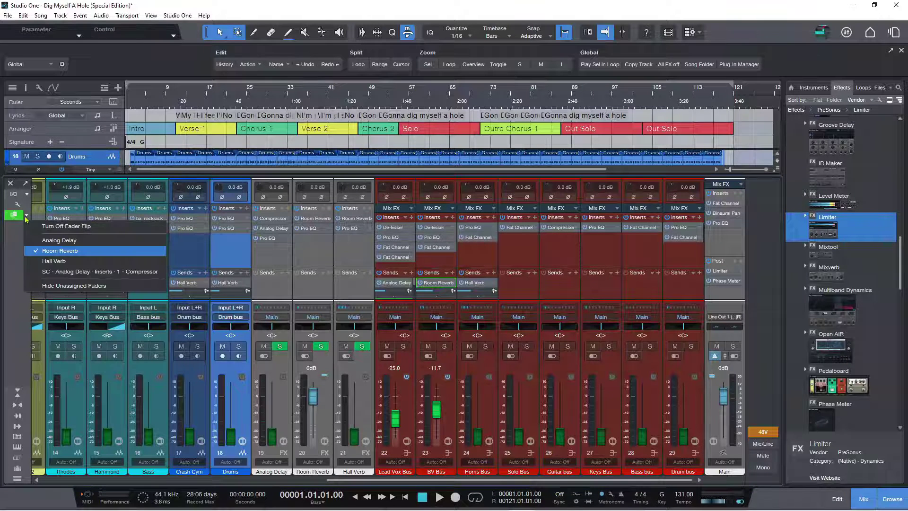
pyautogui.click(45, 240)
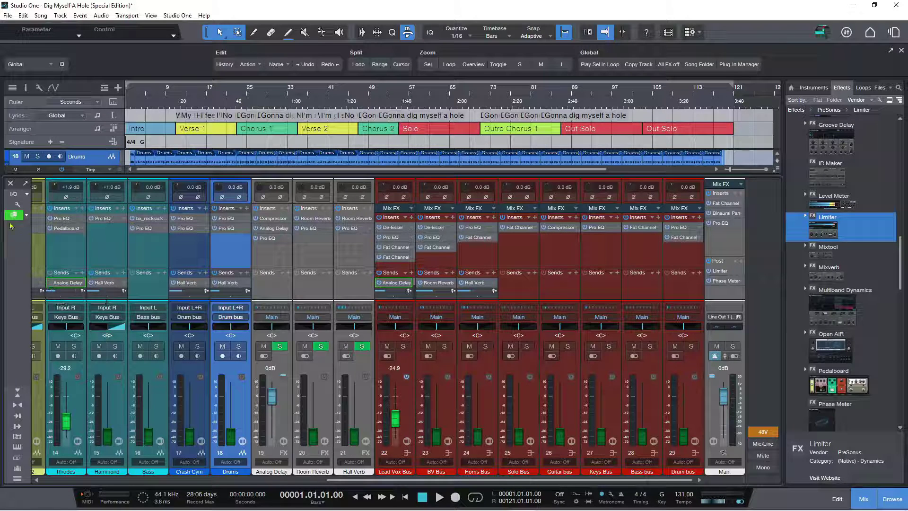
pyautogui.click(27, 215)
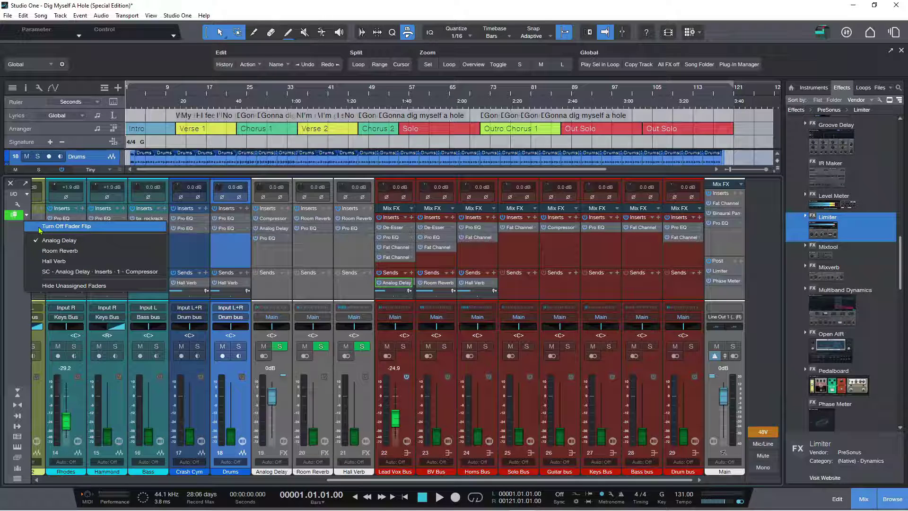
pyautogui.click(39, 228)
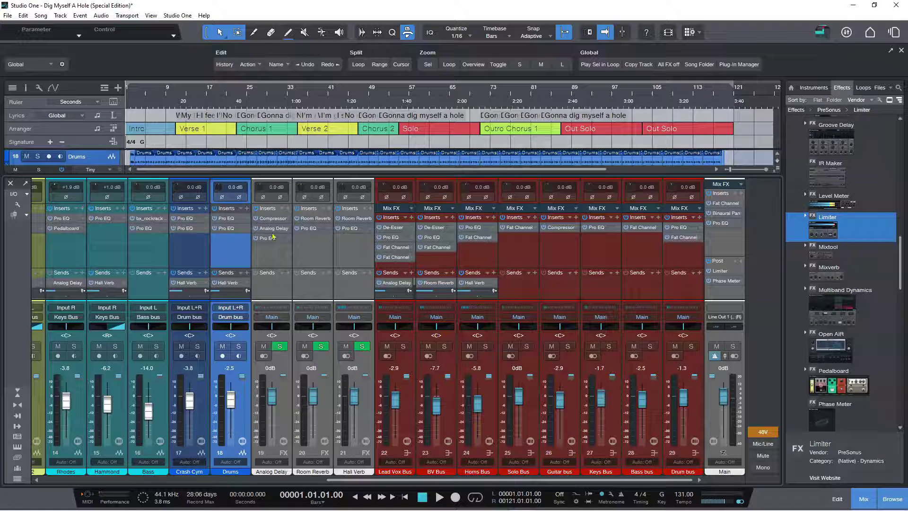
# Examine the pan control and the Lock Pan to Channel option of the Drums channel's Hall Verb send
pyautogui.click(228, 292)
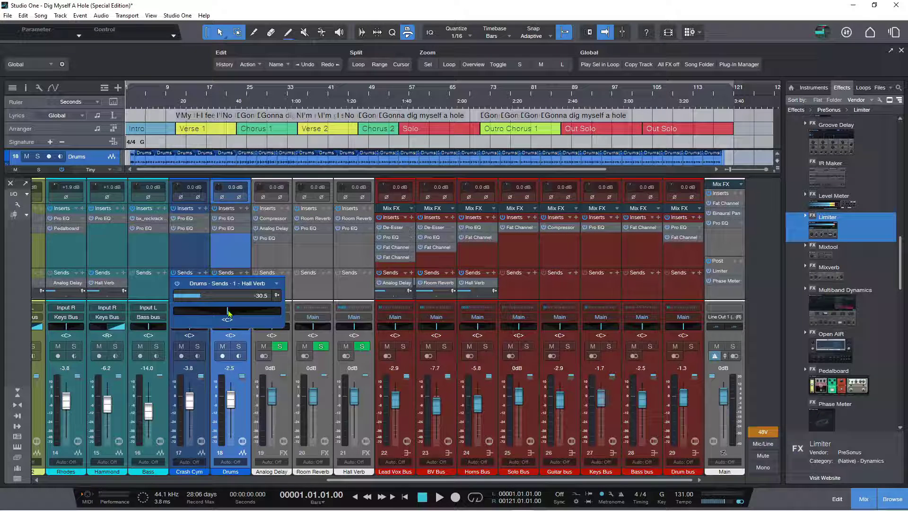
pyautogui.moveTo(228, 313)
pyautogui.mouseDown()
pyautogui.moveTo(264, 313)
pyautogui.moveTo(178, 320)
pyautogui.moveTo(232, 315)
pyautogui.mouseUp()
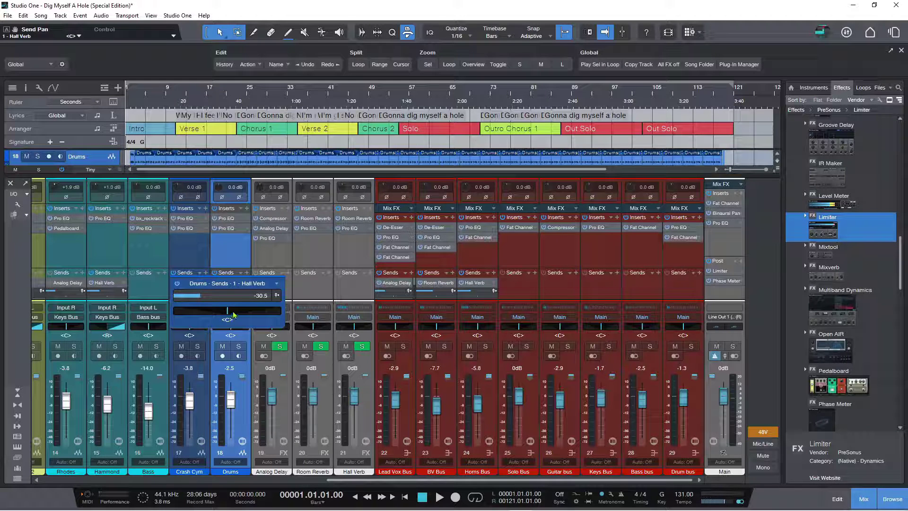
pyautogui.click(277, 285)
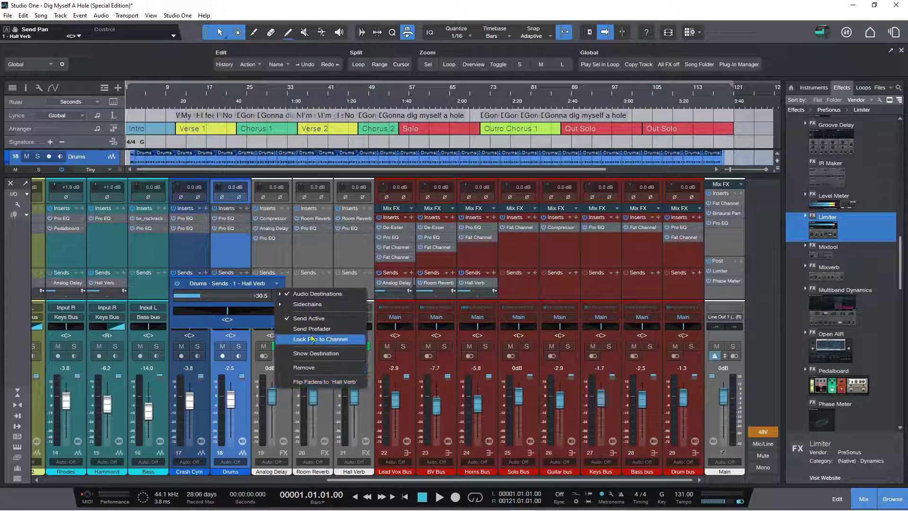
pyautogui.click(259, 325)
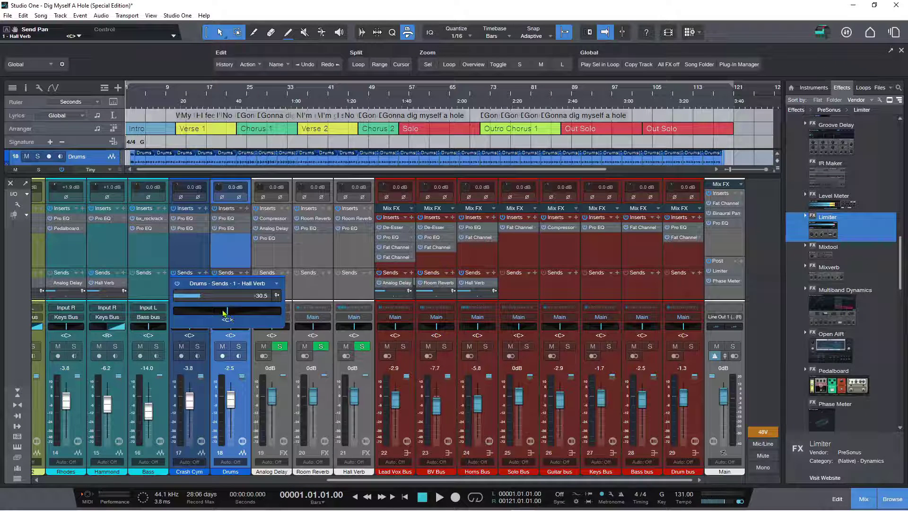
pyautogui.click(278, 285)
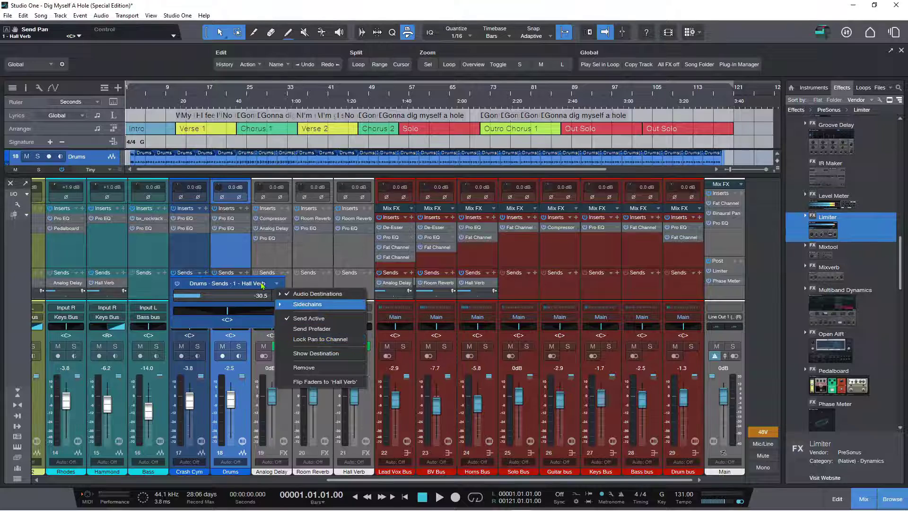
pyautogui.click(249, 325)
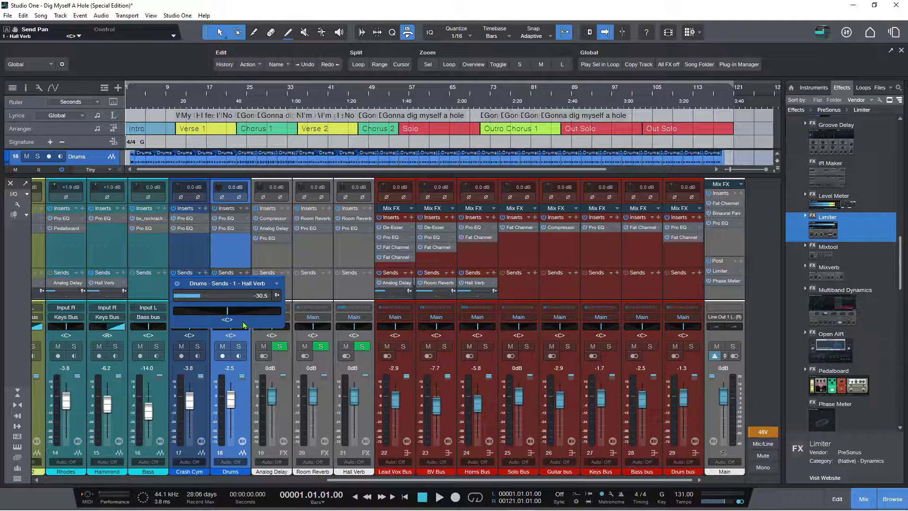
pyautogui.click(188, 261)
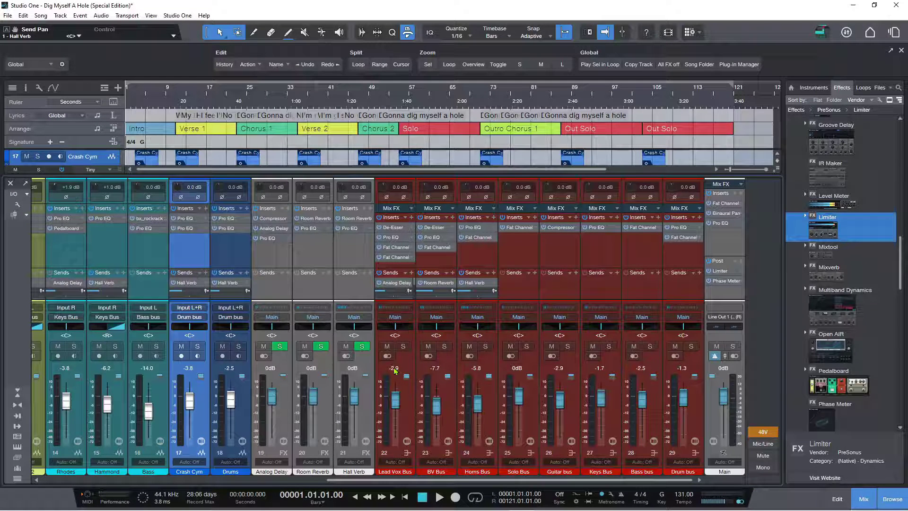
# Try the Dual and Binaural pan modes on the Lead Vox Bus, varying the binaural width and returning it to 100%
pyautogui.click(397, 330)
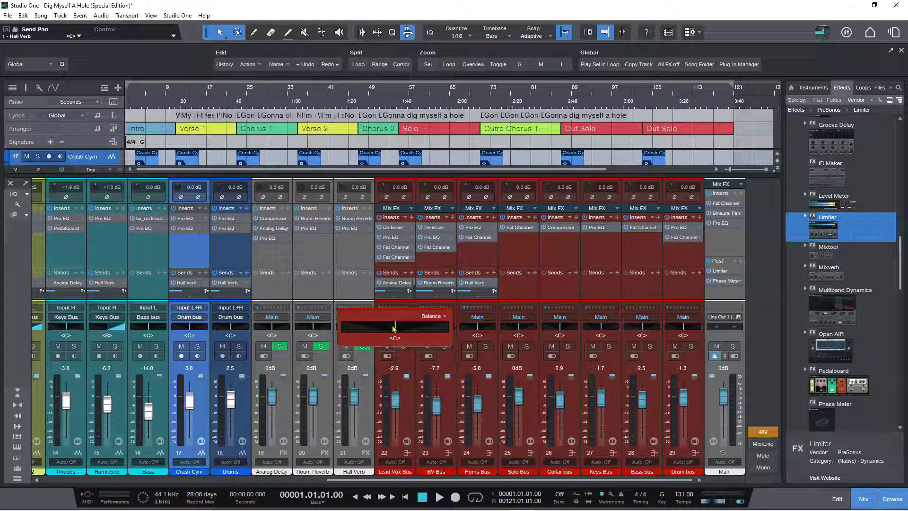
pyautogui.click(444, 317)
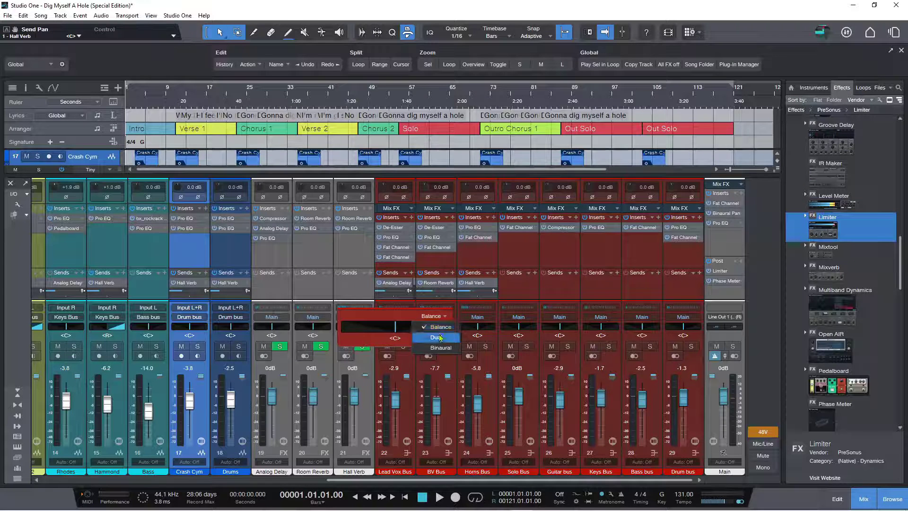
pyautogui.click(436, 337)
pyautogui.click(445, 316)
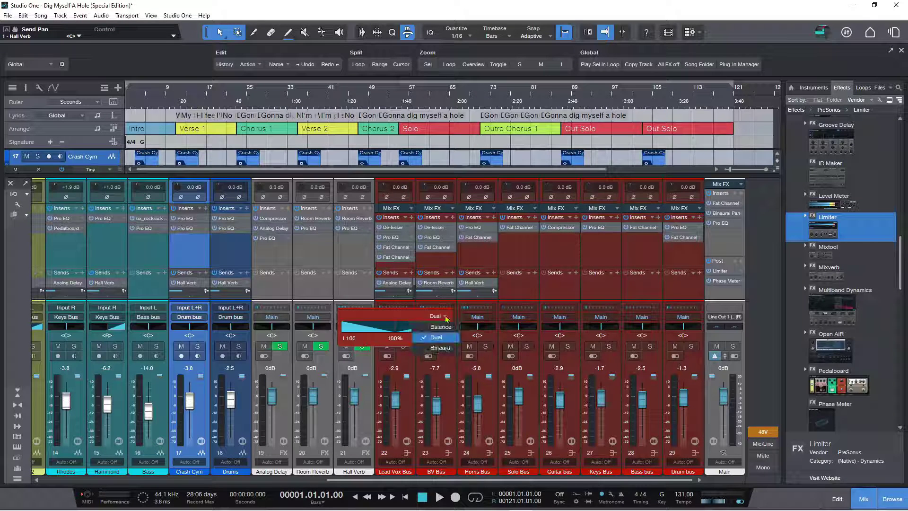
pyautogui.click(447, 350)
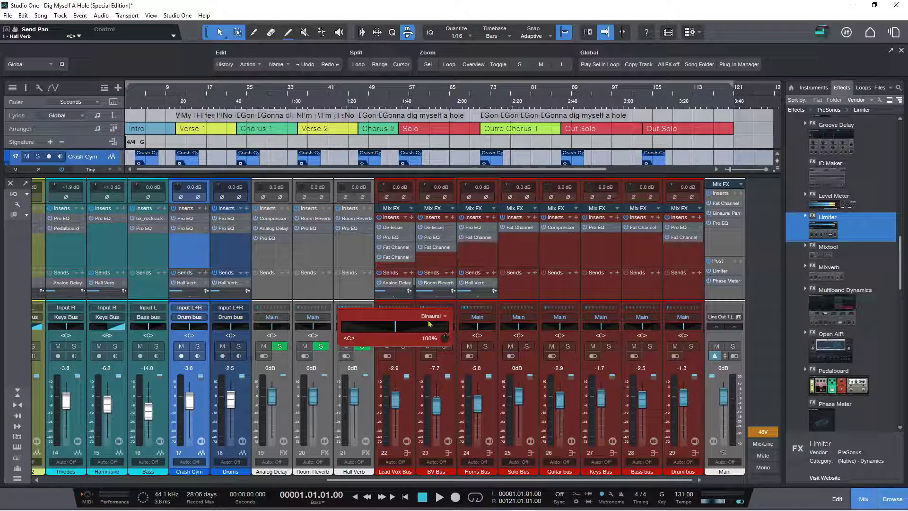
pyautogui.moveTo(445, 339)
pyautogui.mouseDown()
pyautogui.moveTo(436, 364)
pyautogui.moveTo(446, 340)
pyautogui.mouseUp()
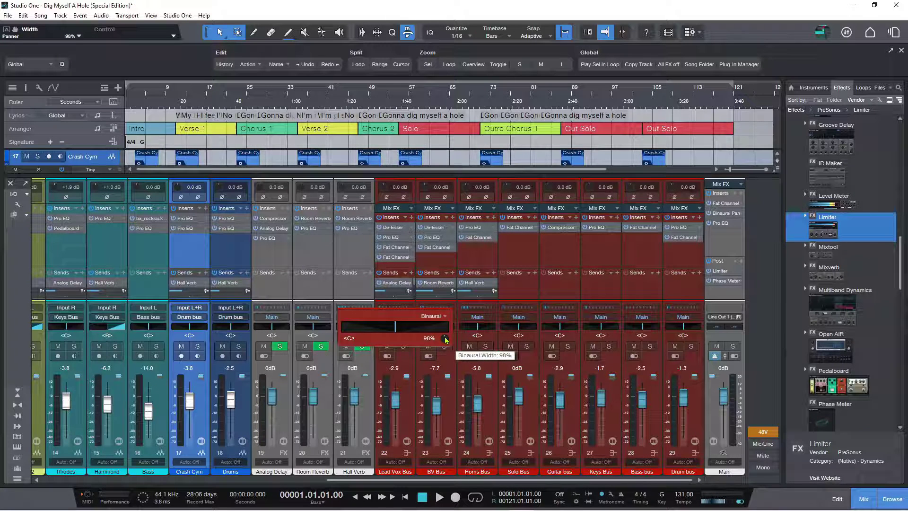
pyautogui.moveTo(446, 340); pyautogui.dragTo(446, 339)
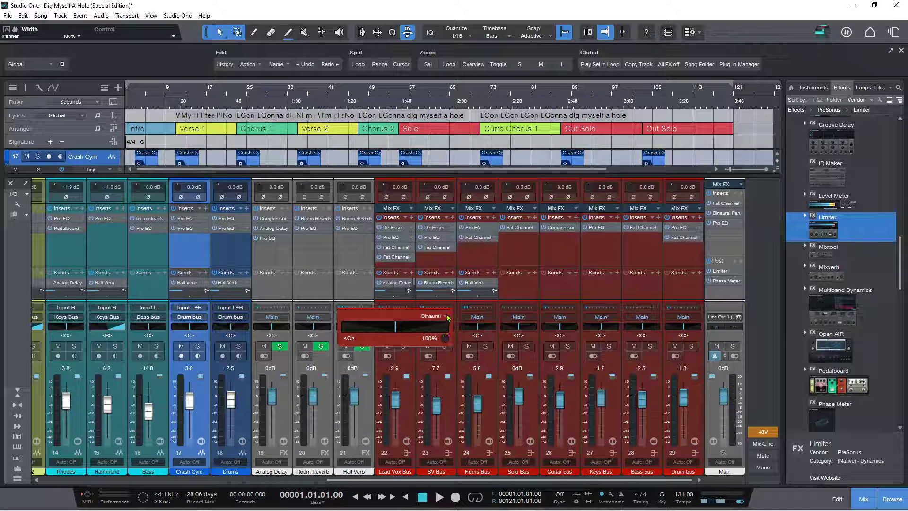
# Set the Lead Vox Bus panner to Dual, try its left pan at L95 and reset it to full left
pyautogui.click(448, 317)
pyautogui.click(439, 337)
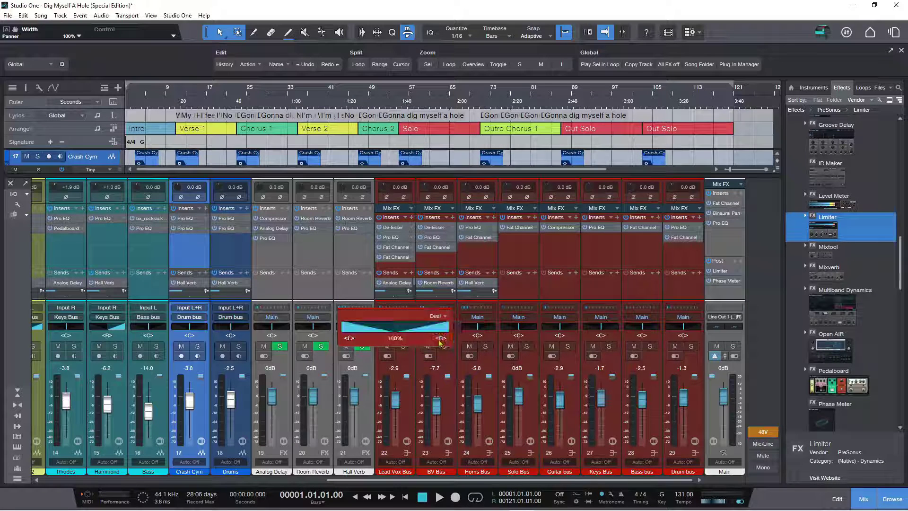
pyautogui.moveTo(442, 329)
pyautogui.mouseDown()
pyautogui.moveTo(351, 331)
pyautogui.moveTo(449, 330)
pyautogui.mouseUp()
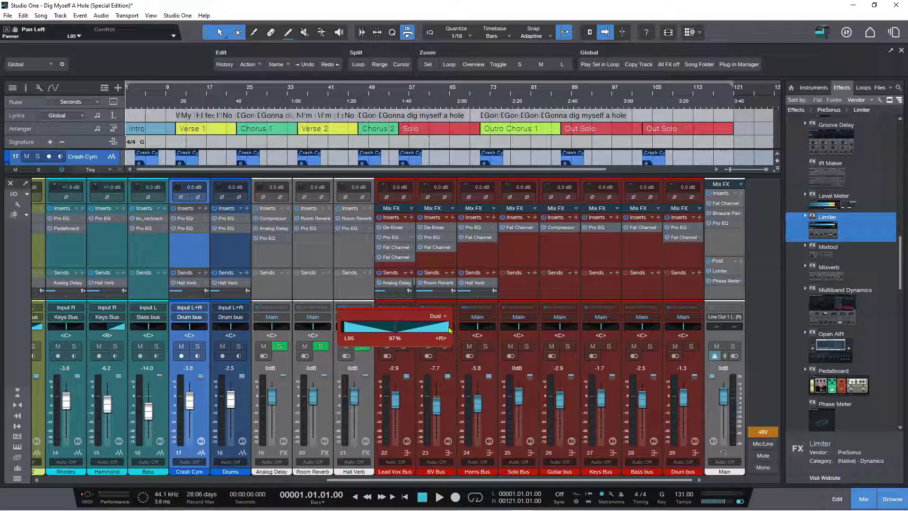
pyautogui.keyDown('ctrl'); pyautogui.click(450, 330); pyautogui.keyUp('ctrl')
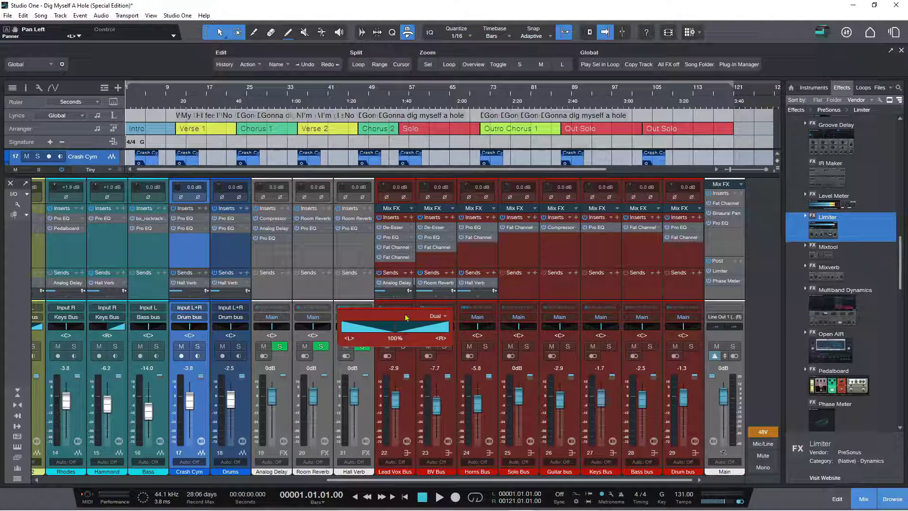
pyautogui.click(408, 363)
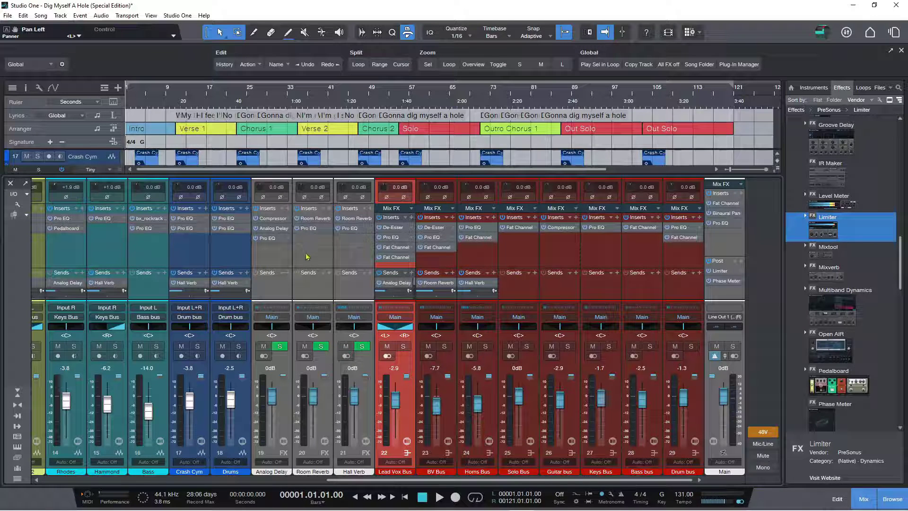
# Add a send to Room Reverb on the Analog Delay channel
pyautogui.click(289, 273)
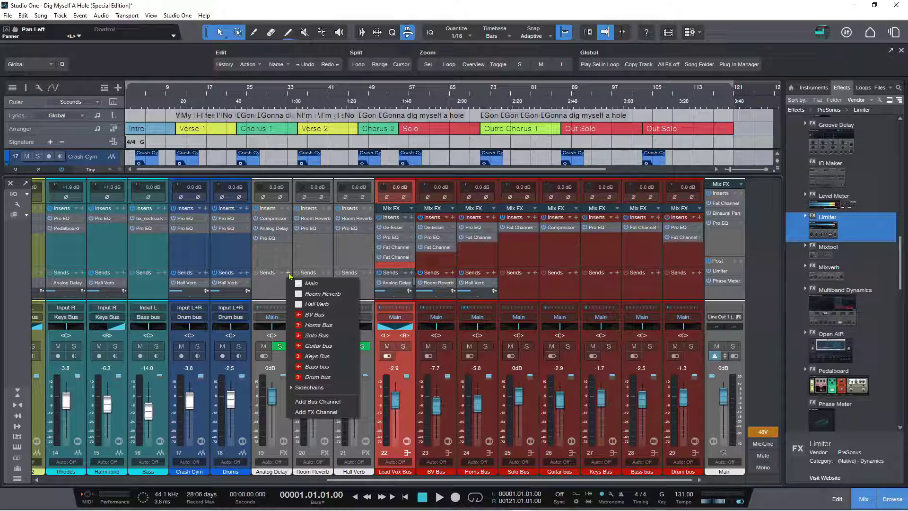
pyautogui.click(294, 294)
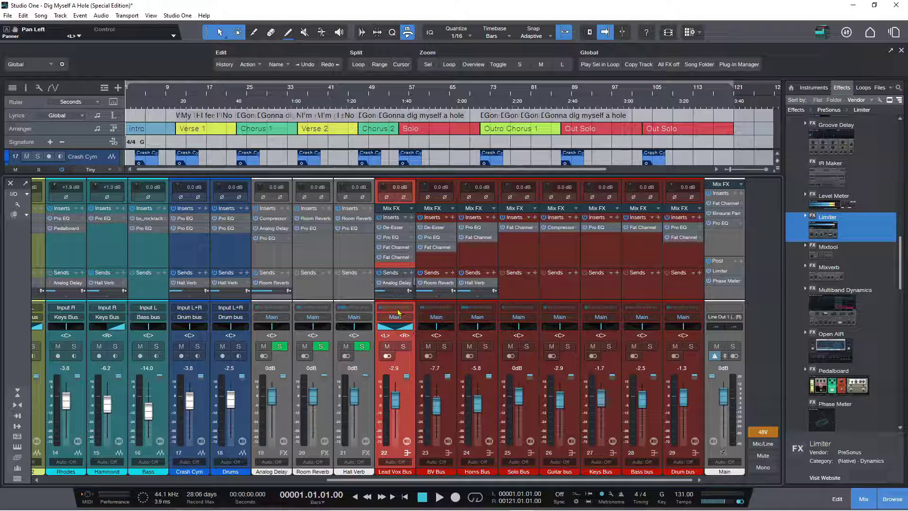
# Set the Lead Vox Bus pan mode back to Balance
pyautogui.click(407, 328)
pyautogui.click(439, 317)
pyautogui.click(440, 324)
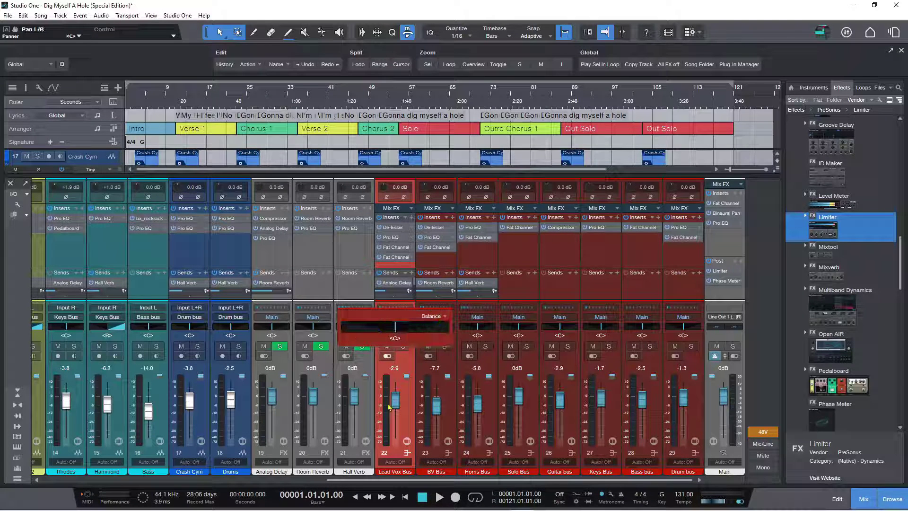
# Remove the Room Reverb send from the Analog Delay channel
pyautogui.rightClick(286, 283)
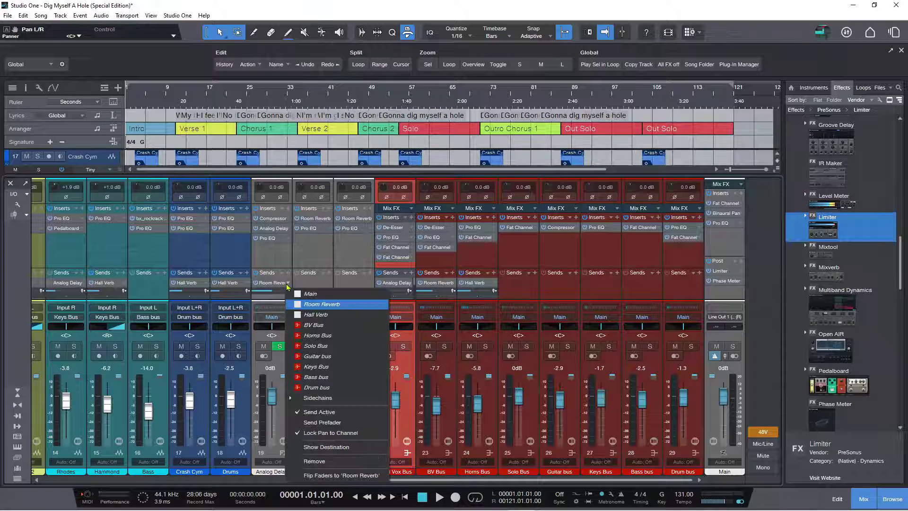
pyautogui.click(307, 461)
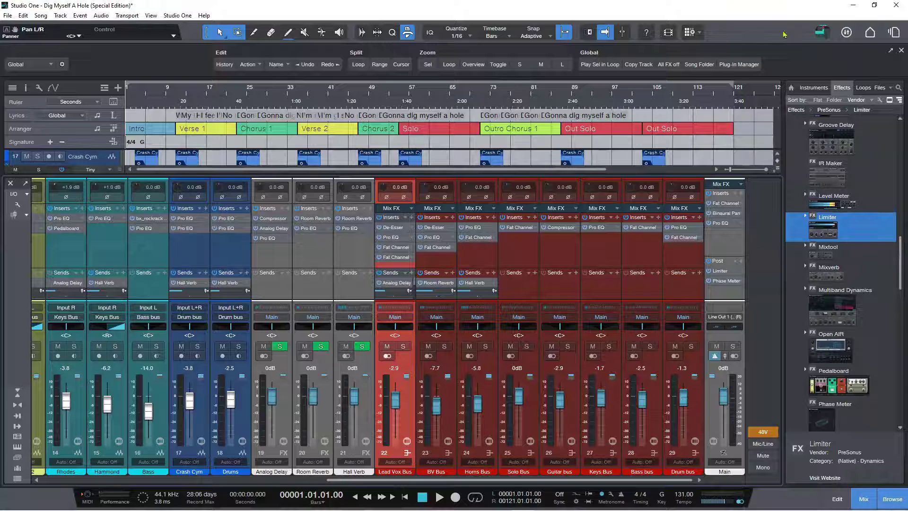
# In the Vocoder Groove song, open the VOX channel's Vocoder insert and show its available sidechain sources
pyautogui.click(896, 33)
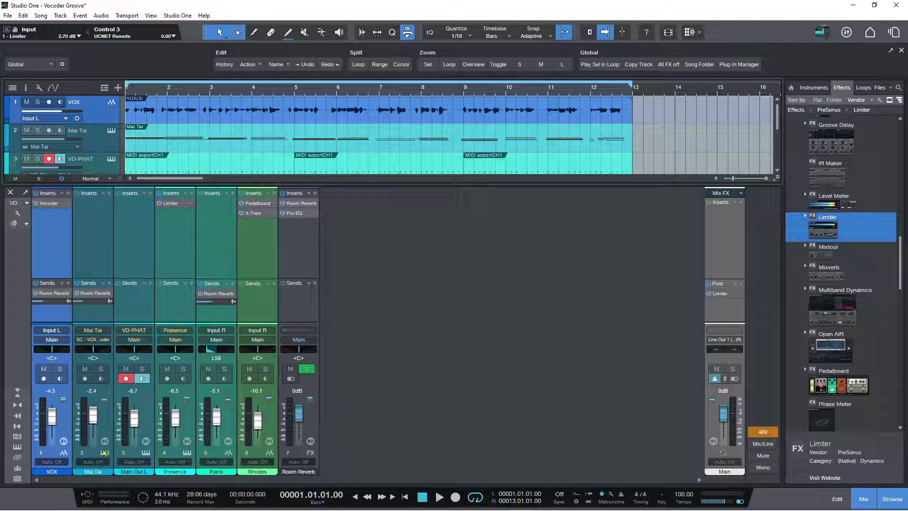
pyautogui.click(68, 204)
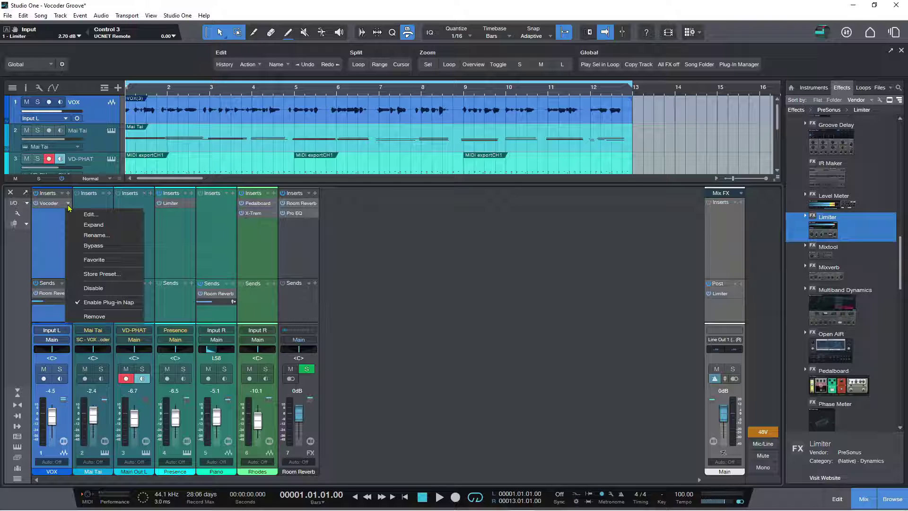
pyautogui.click(76, 216)
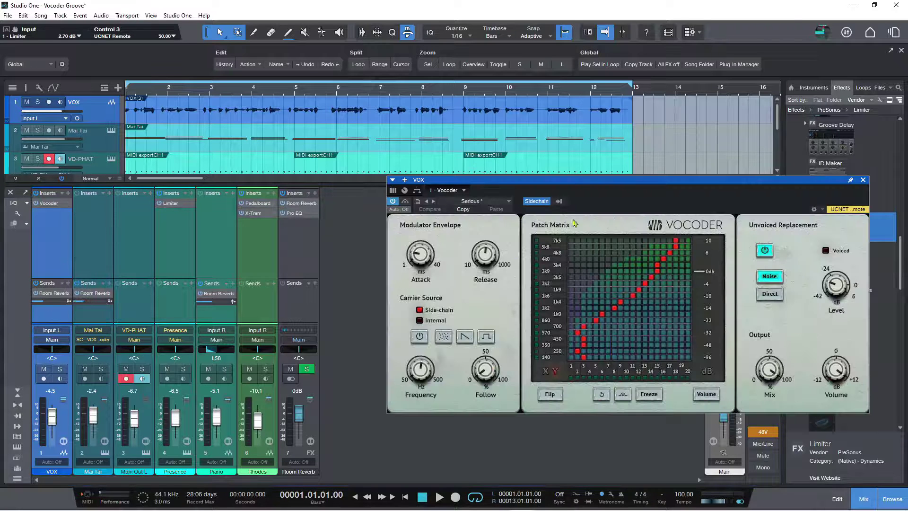
pyautogui.moveTo(604, 184); pyautogui.dragTo(426, 185)
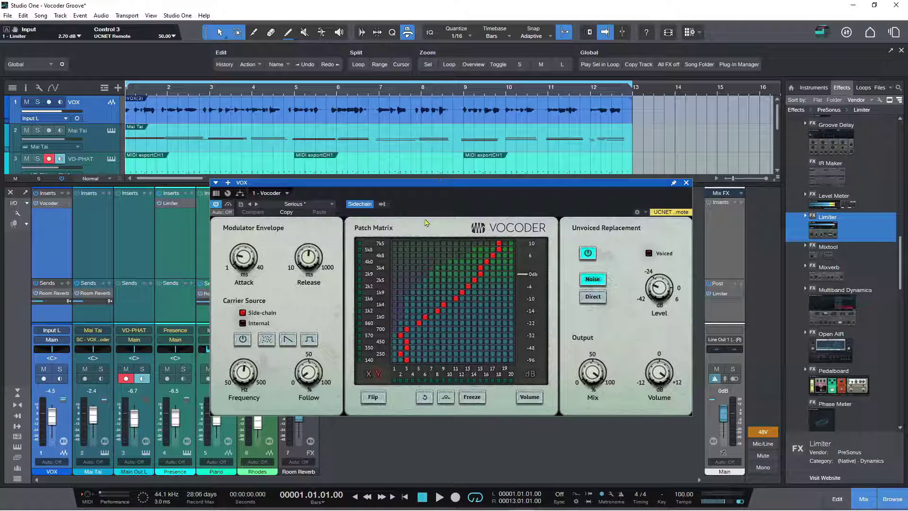
pyautogui.click(383, 205)
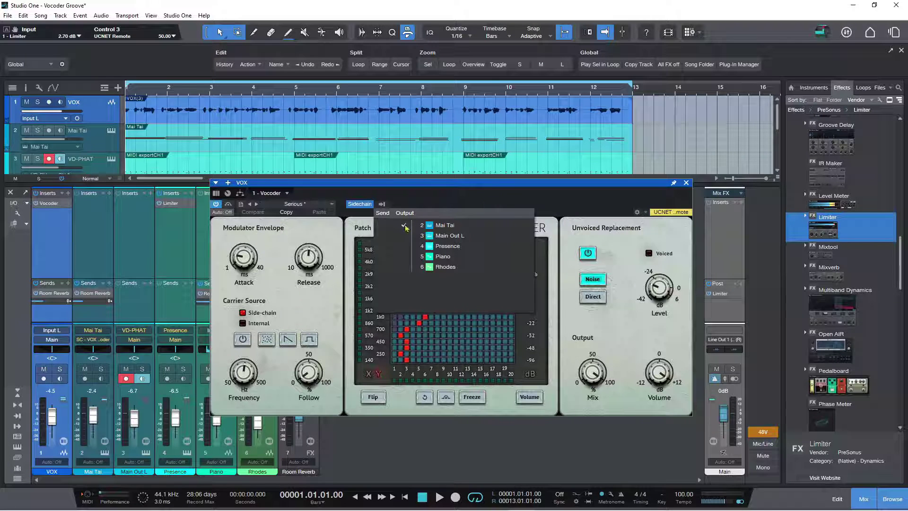
# Close the Vocoder and turn on record arm and input monitoring for the VOX channel
pyautogui.click(503, 202)
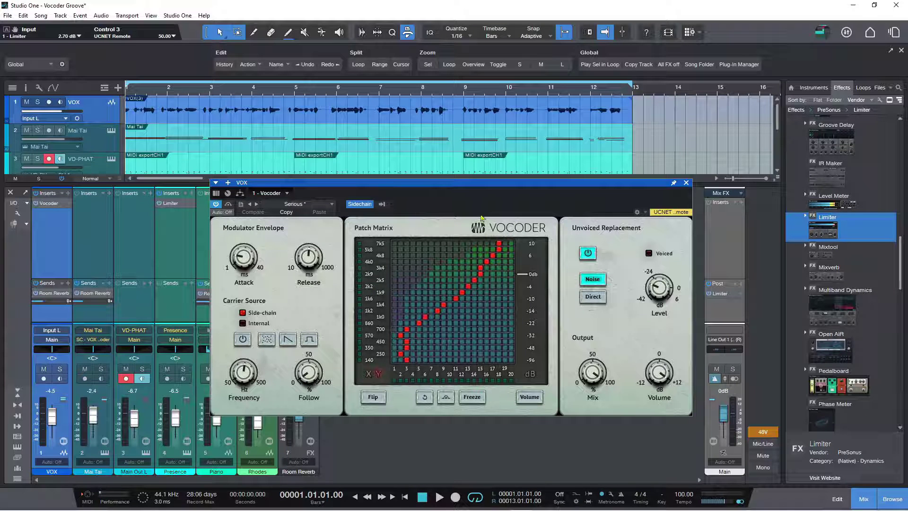
pyautogui.click(687, 183)
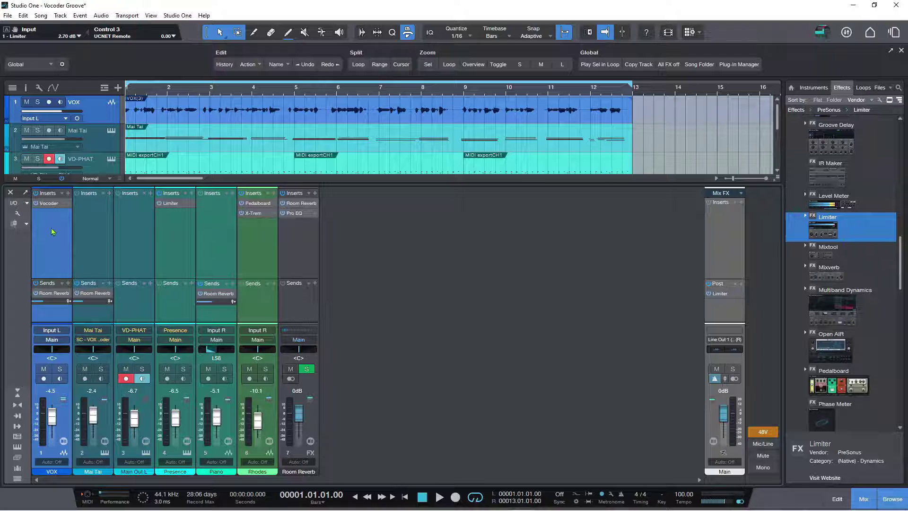
pyautogui.click(43, 378)
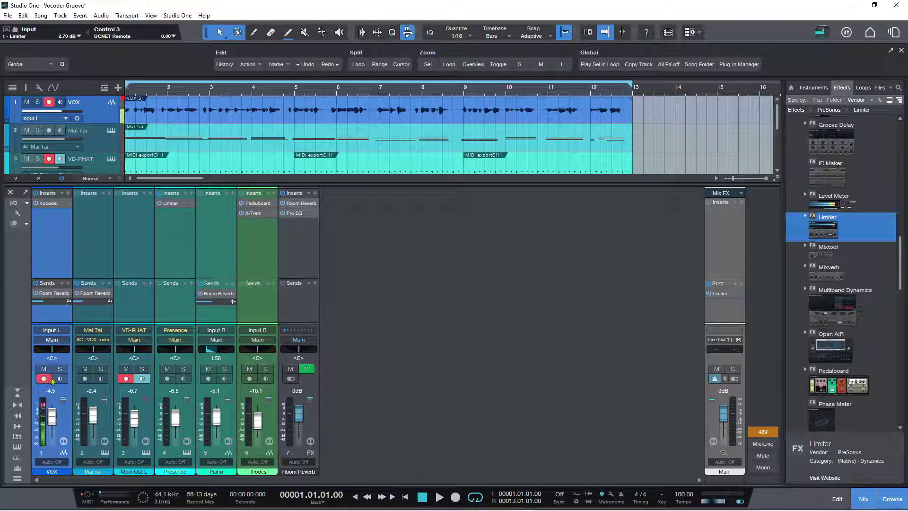
pyautogui.click(60, 379)
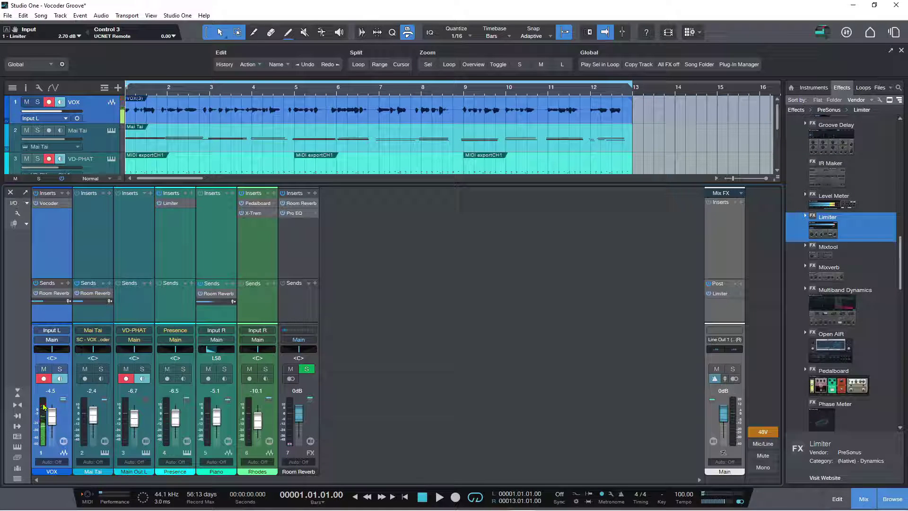
# Record-arm and select the Mai Tai instrument track, and disarm VD-PHAT so only Mai Tai receives the keyboard
pyautogui.click(89, 380)
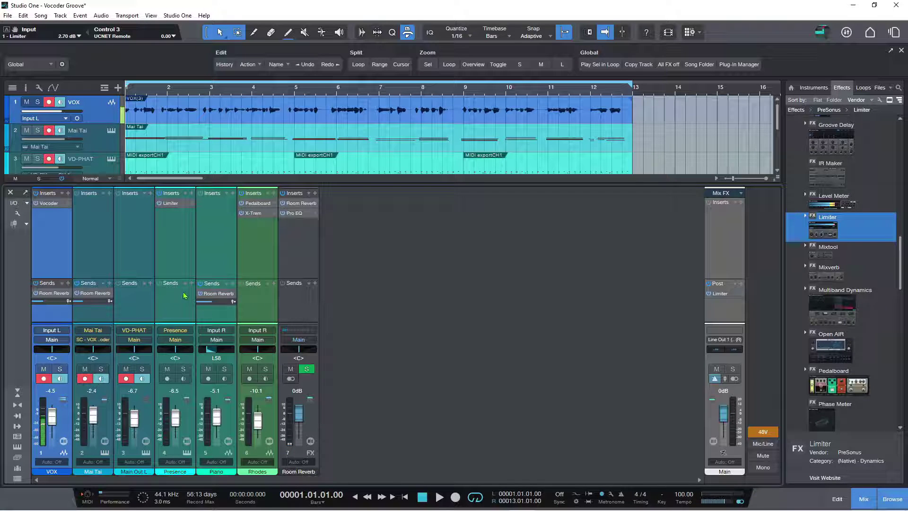
pyautogui.click(96, 146)
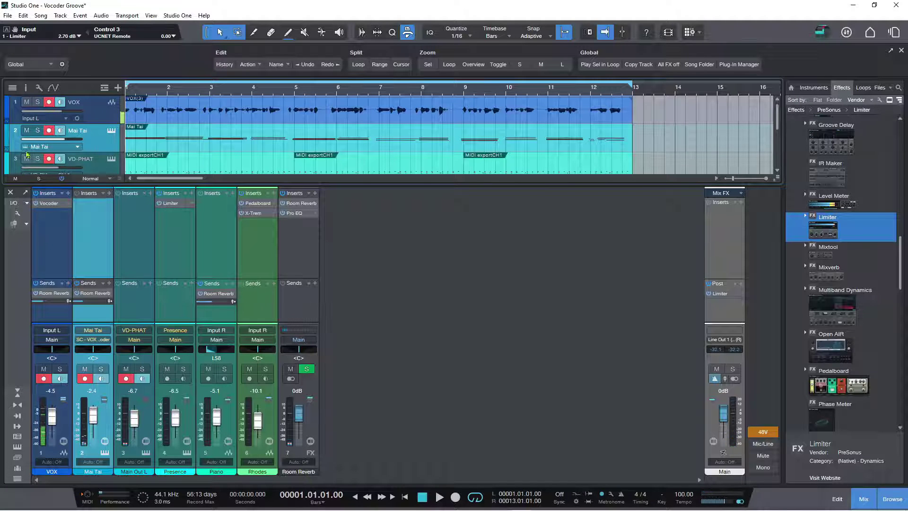
pyautogui.click(126, 379)
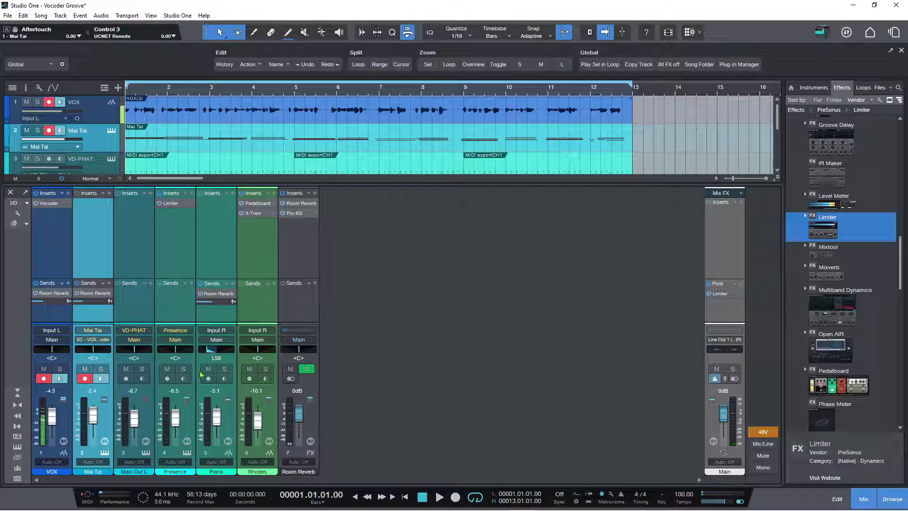
# Turn off record arm and monitoring on the VOX and Mai Tai channels
pyautogui.click(40, 379)
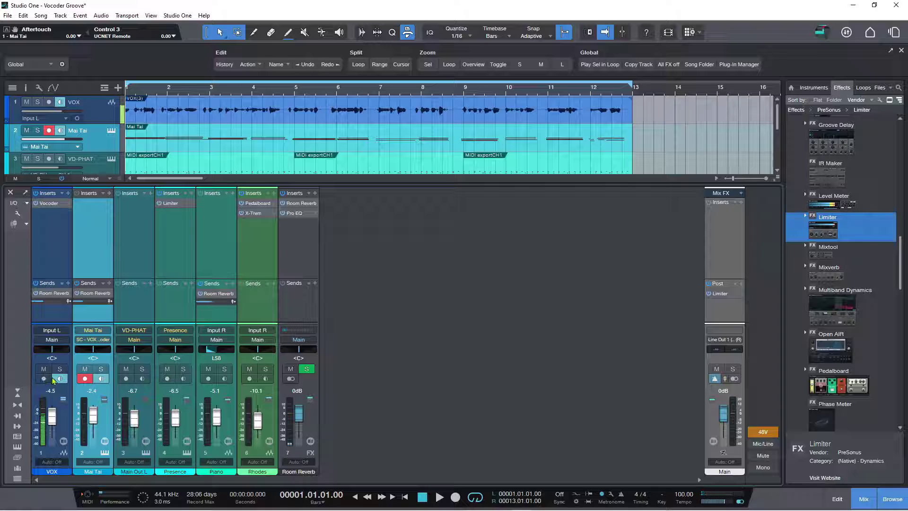
pyautogui.click(59, 379)
pyautogui.click(85, 378)
pyautogui.click(101, 379)
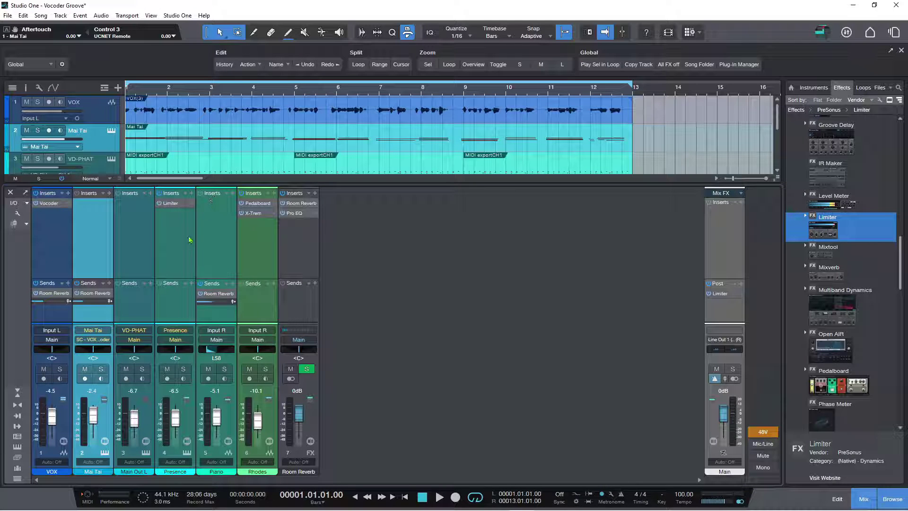
# Open the Limiter insert on the Presence channel and show its available sidechain sources
pyautogui.click(192, 204)
pyautogui.click(198, 211)
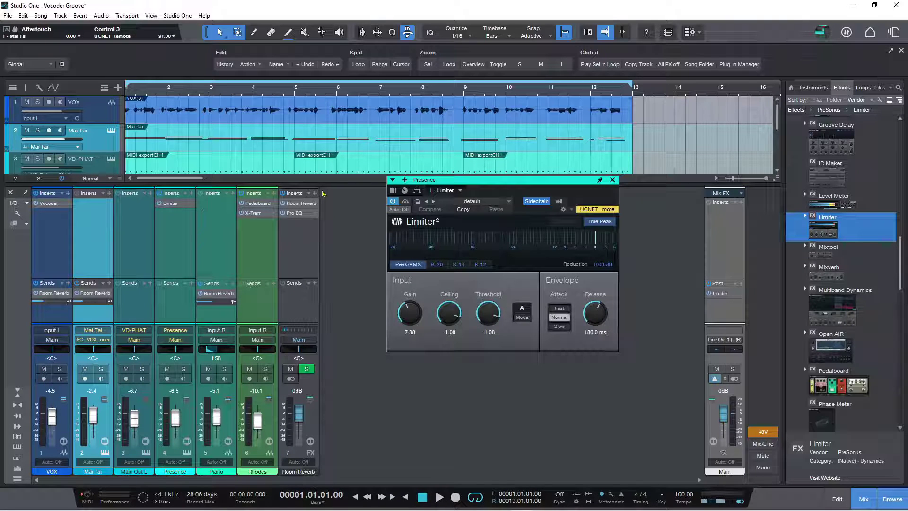
pyautogui.click(562, 202)
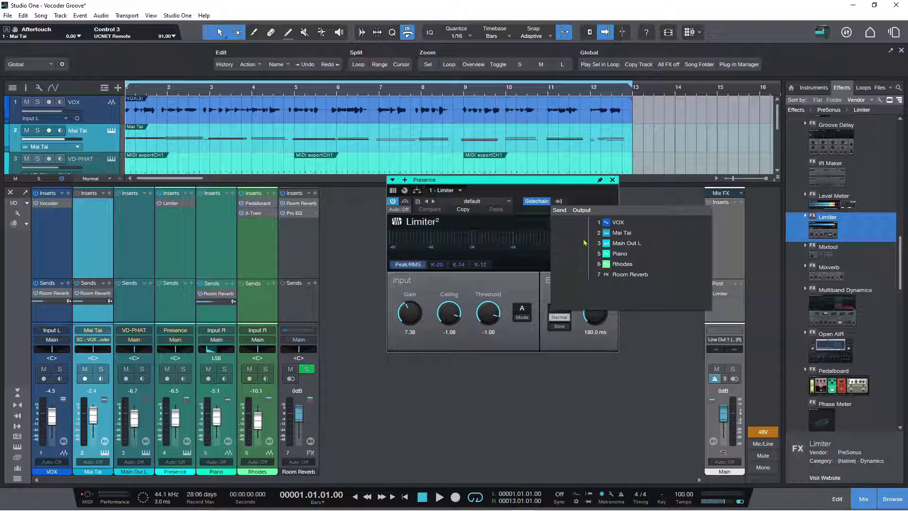
# Try a sidechain send from VOX to the Presence channel's Limiter and toggle its prefader option
pyautogui.click(558, 223)
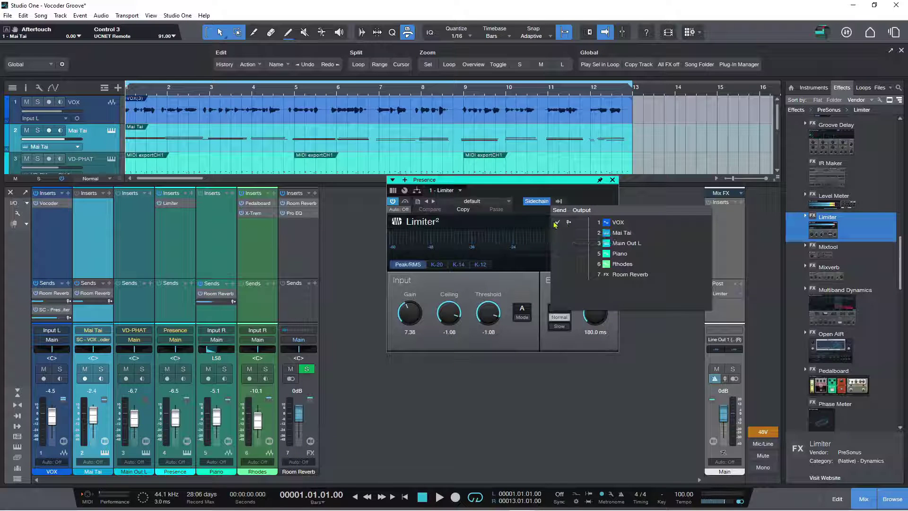
pyautogui.click(558, 223)
pyautogui.click(558, 223)
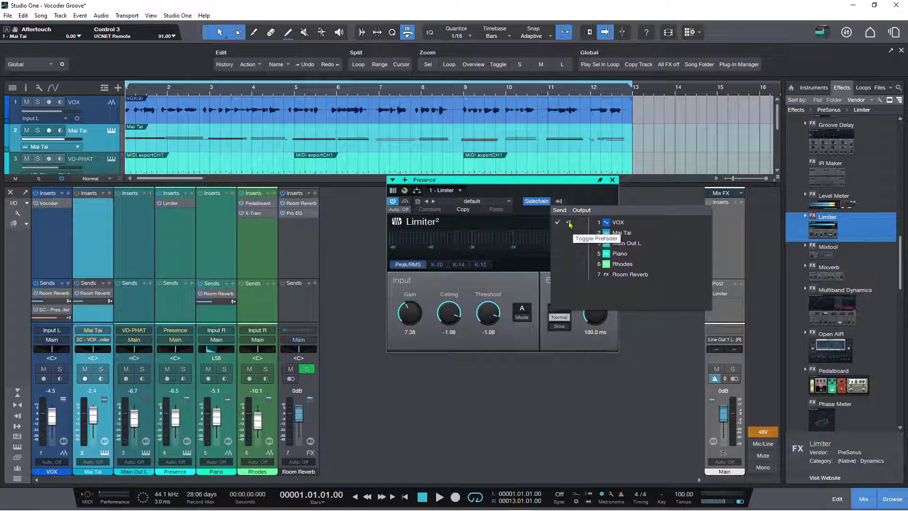
pyautogui.click(571, 224)
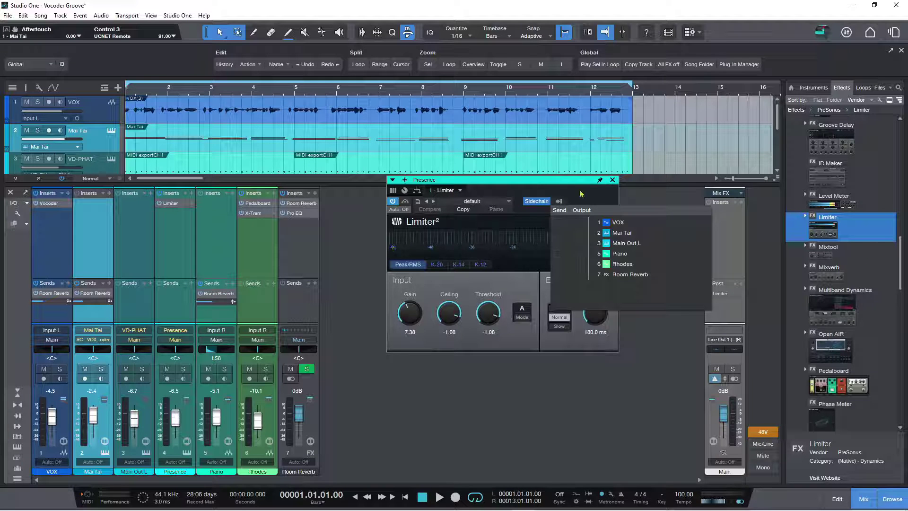
pyautogui.click(612, 198)
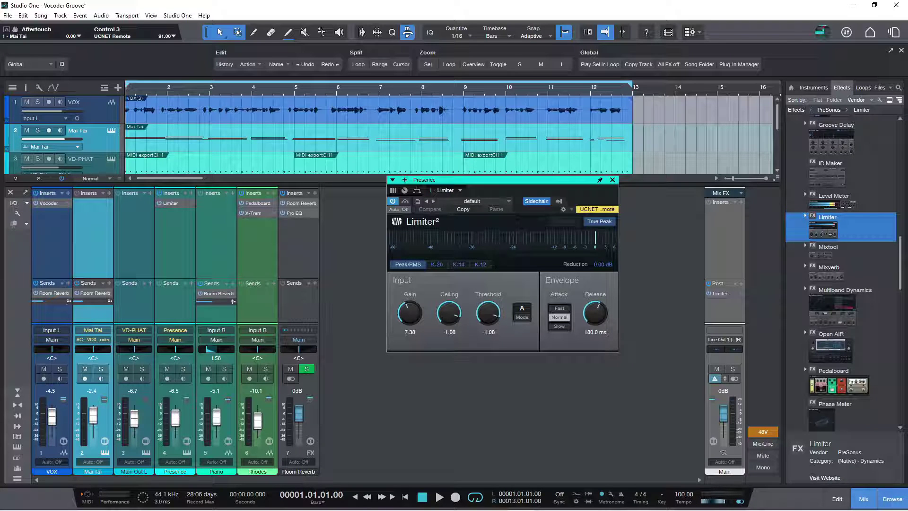
# Switch to the Dig Myself A Hole (Special Edition) song and view the effects behind the Lead Vox Bus Analog Delay send
pyautogui.click(894, 33)
pyautogui.click(825, 76)
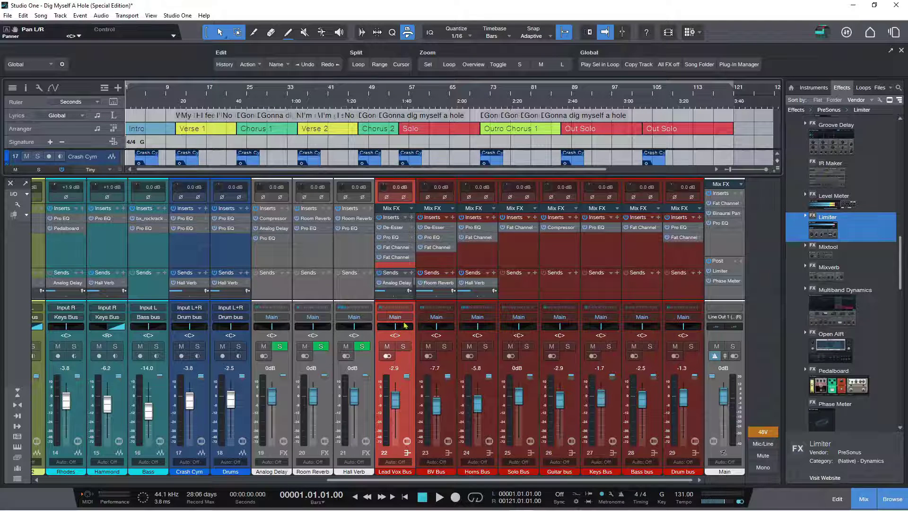
pyautogui.doubleClick(396, 283)
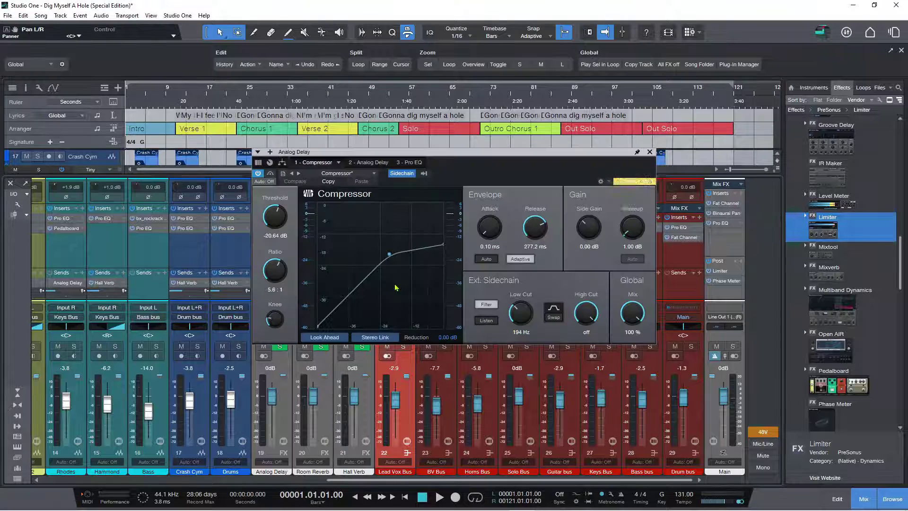
pyautogui.click(650, 152)
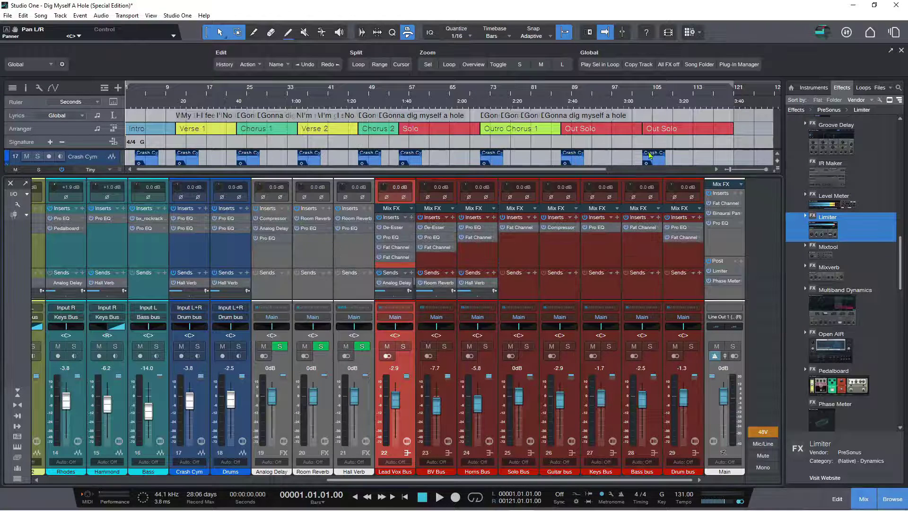
# Expand the Lead Vox Bus send to Analog Delay and examine its available send options
pyautogui.click(395, 294)
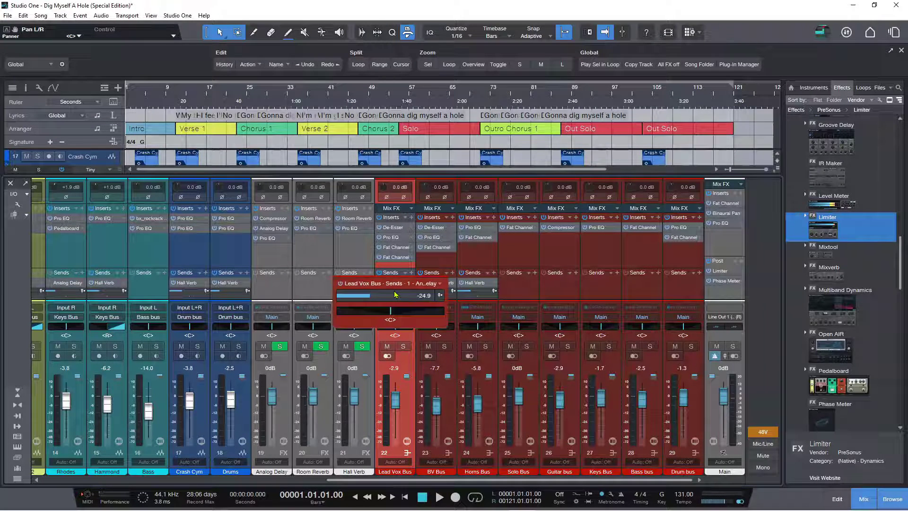
pyautogui.click(442, 285)
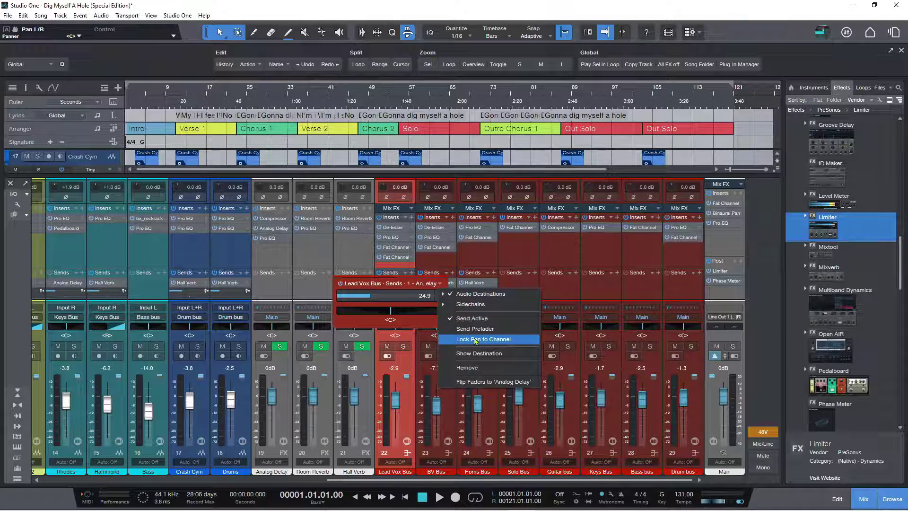
pyautogui.click(557, 293)
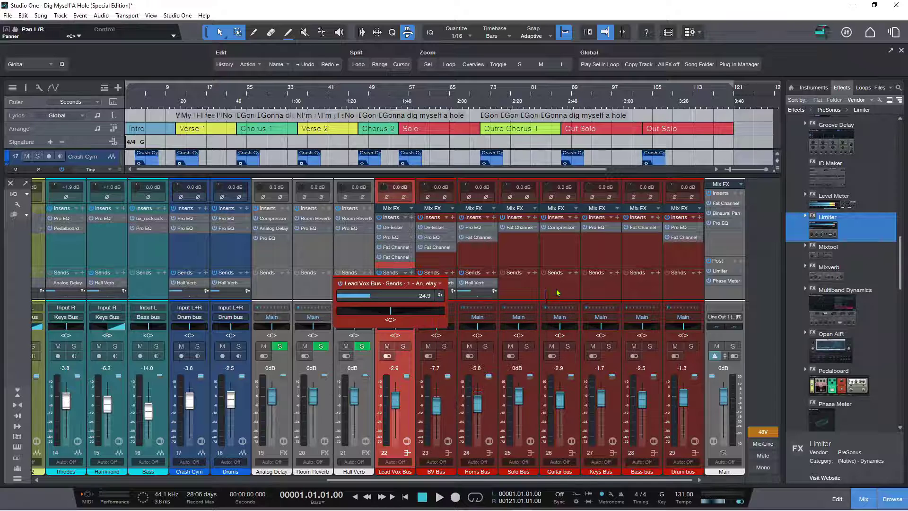
pyautogui.click(440, 284)
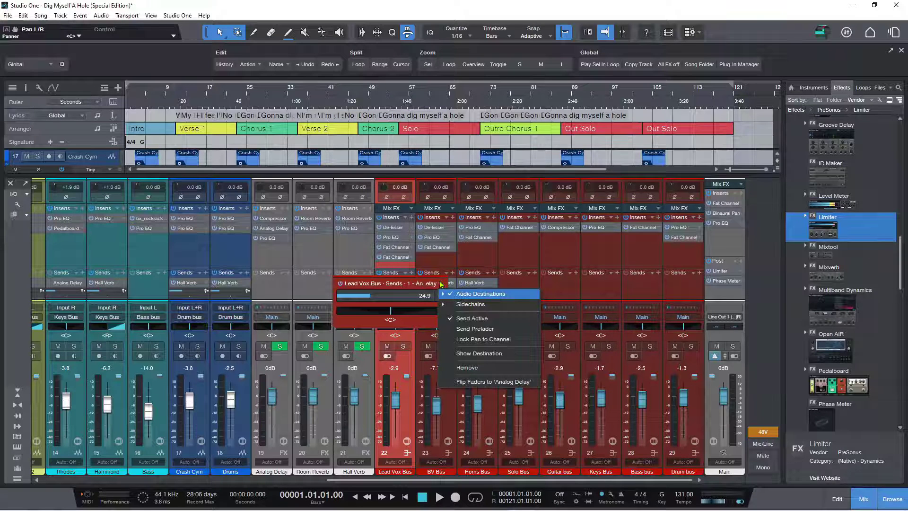
pyautogui.click(412, 365)
pyautogui.click(411, 362)
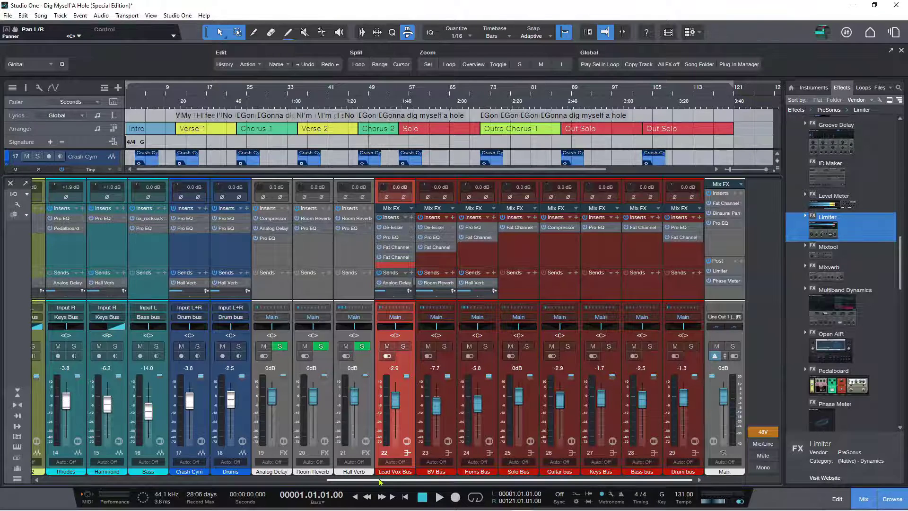
# Insert Plugin Alliance's bx_opto on the Trumpet channel and close its plug-in window
pyautogui.moveTo(380, 481); pyautogui.dragTo(168, 432)
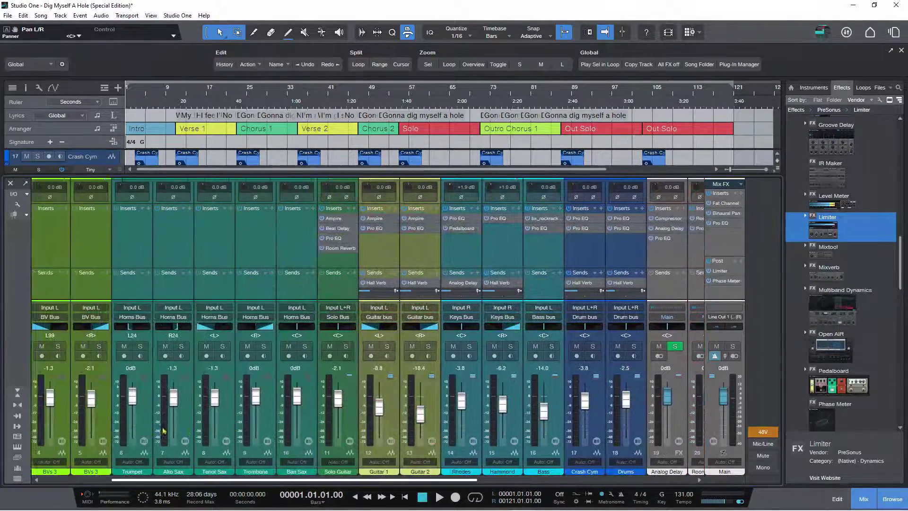
pyautogui.hscroll(-5, 166, 431)
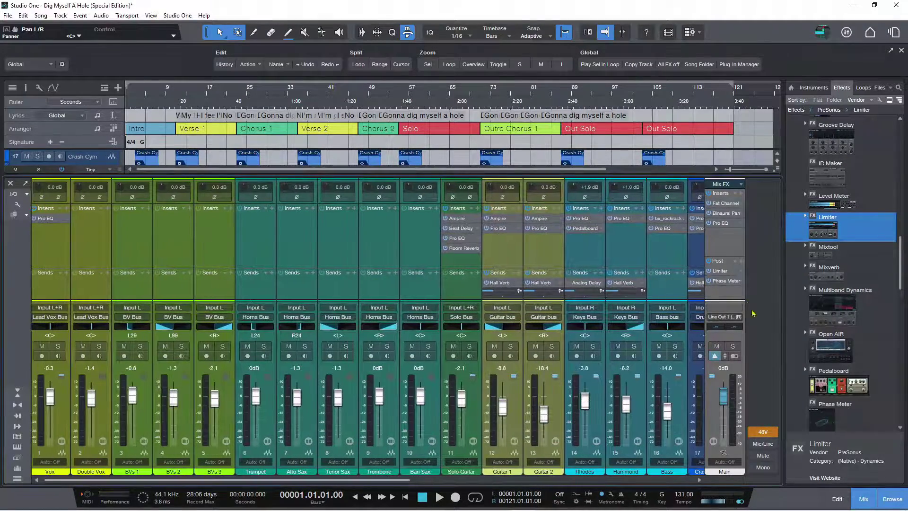
pyautogui.scroll(3, 880, 239)
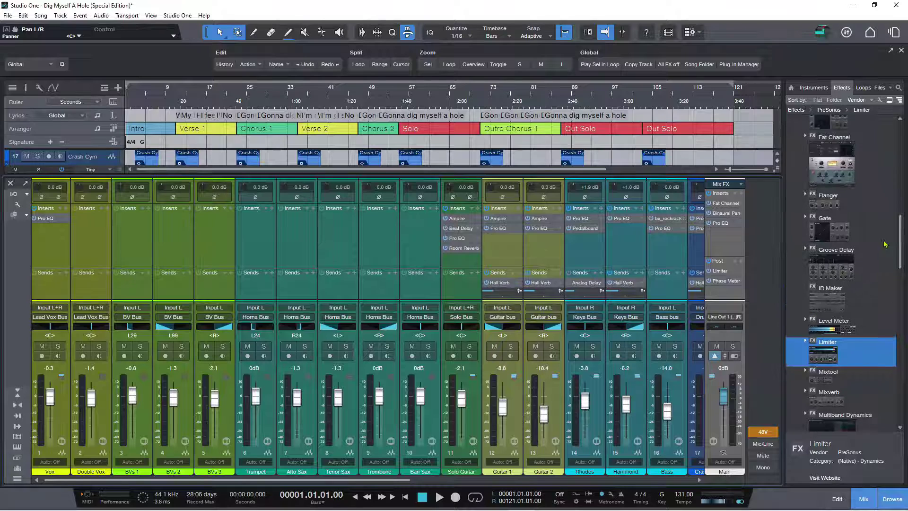
pyautogui.moveTo(898, 244); pyautogui.dragTo(896, 159)
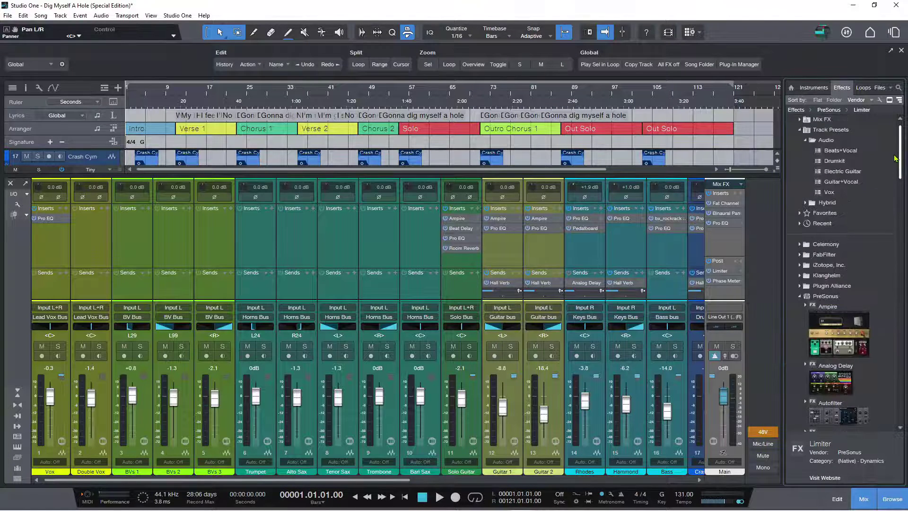
pyautogui.click(799, 287)
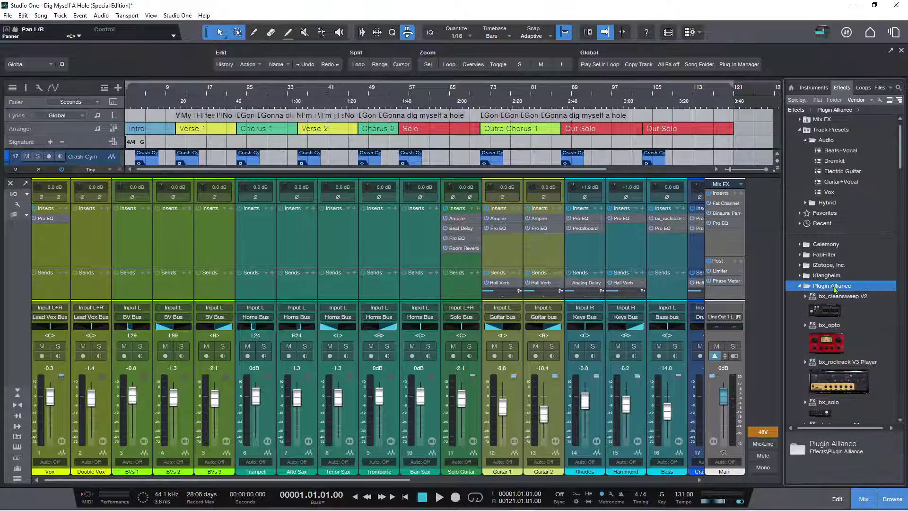
pyautogui.moveTo(828, 344); pyautogui.dragTo(293, 216)
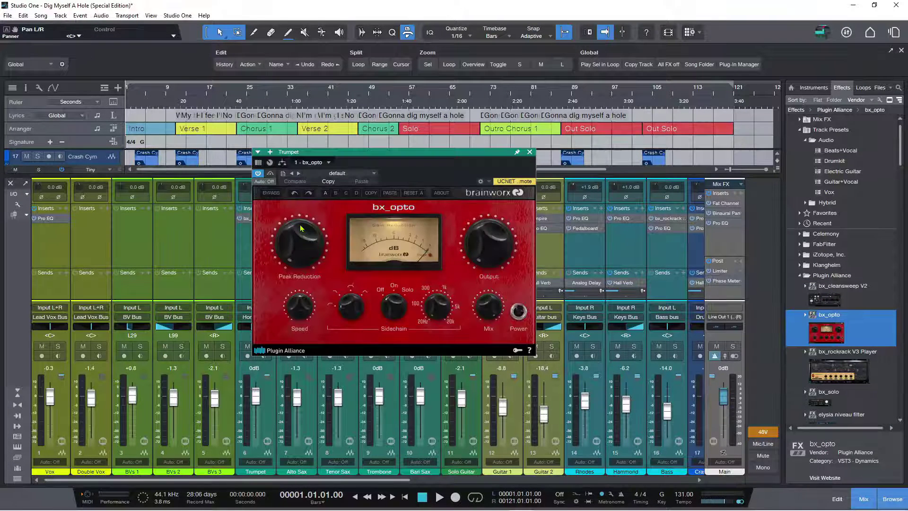
pyautogui.click(529, 153)
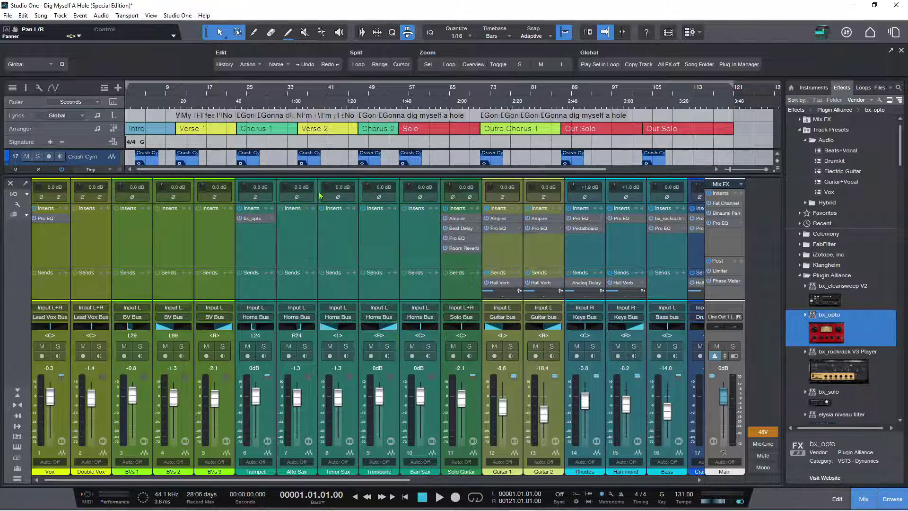
# Expand the bx_opto insert on the Trumpet channel and look through its full list of plug-in parameters
pyautogui.click(273, 219)
pyautogui.click(297, 240)
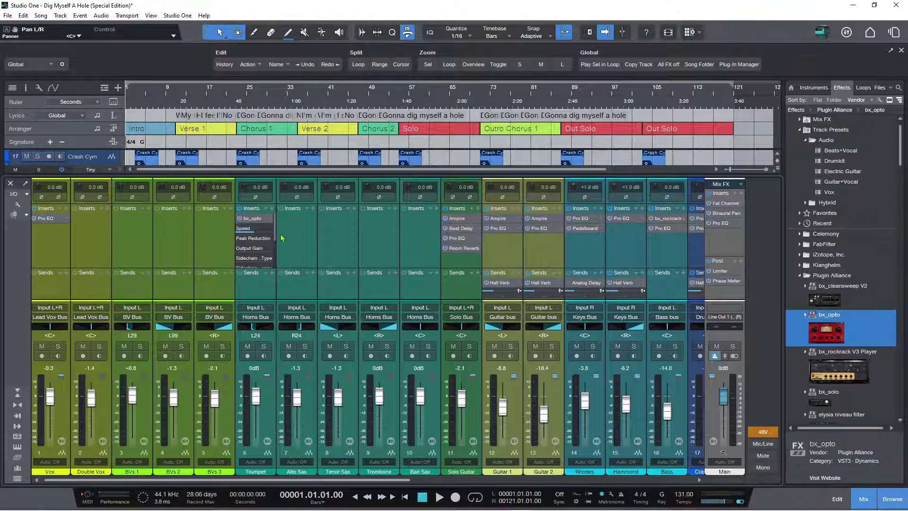
pyautogui.moveTo(275, 236); pyautogui.dragTo(275, 254)
pyautogui.scroll(2, 275, 251)
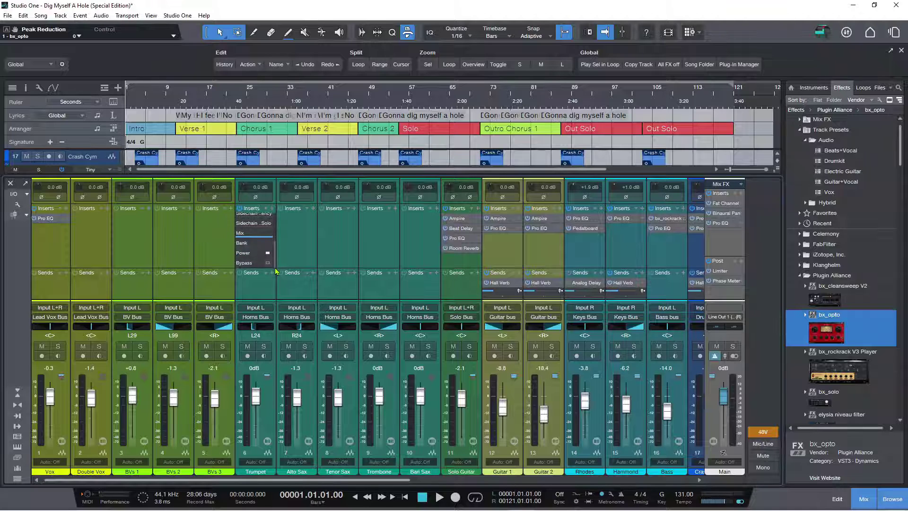
pyautogui.scroll(-1, 274, 246)
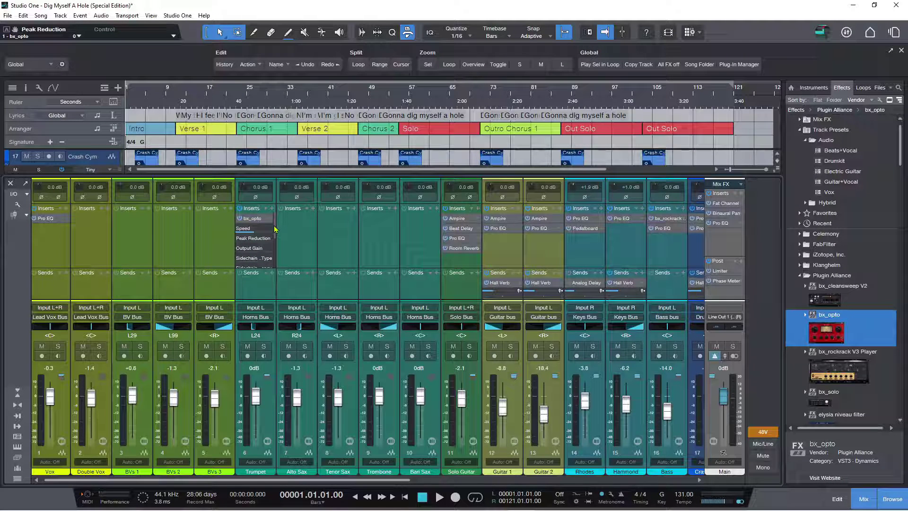
pyautogui.scroll(2, 277, 248)
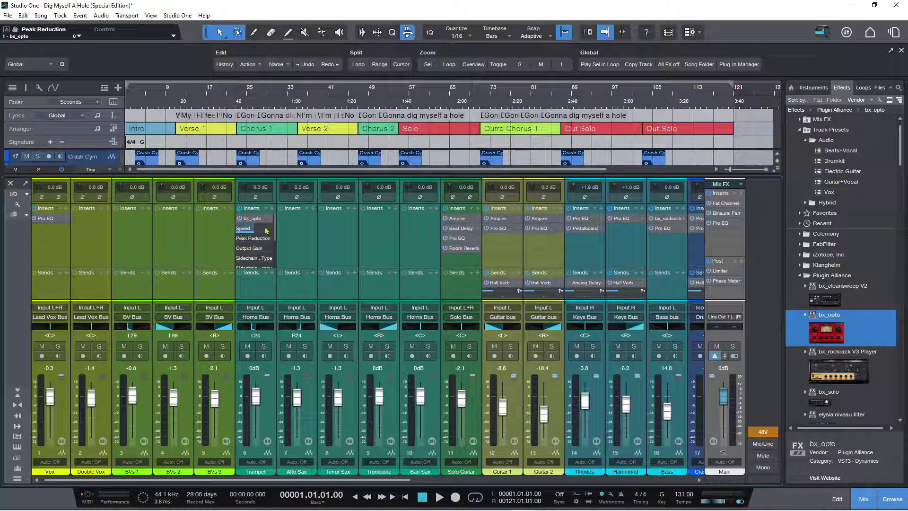
# Remove the bx_opto insert from the Trumpet channel
pyautogui.click(269, 219)
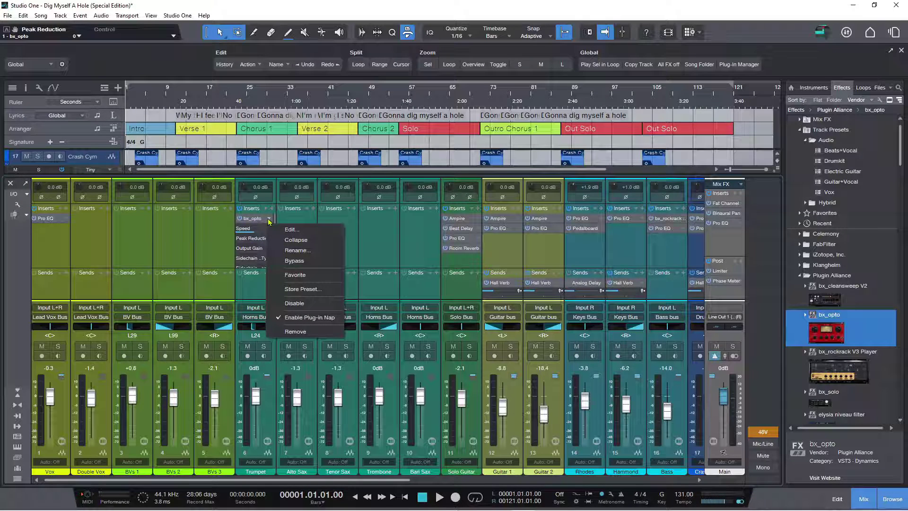
pyautogui.click(296, 332)
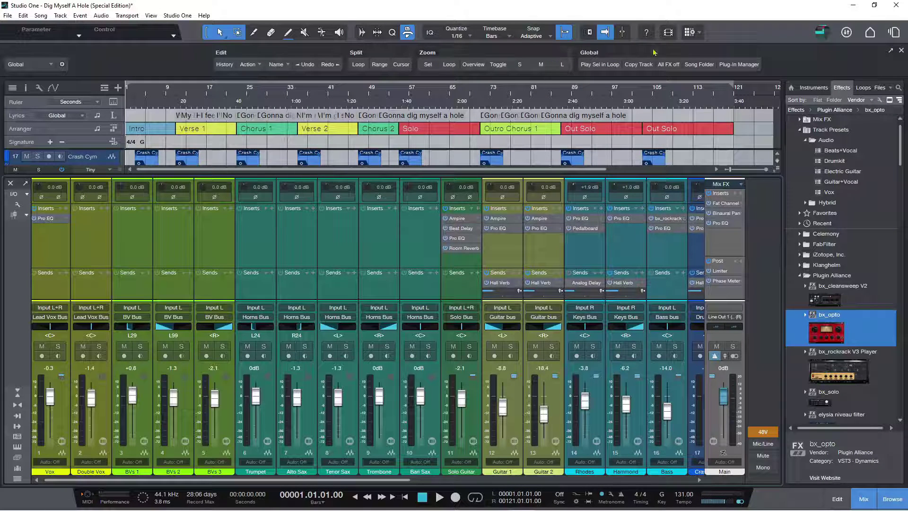
# Switch to the Track Presets Demo song and add four mono audio tracks named VO
pyautogui.click(894, 32)
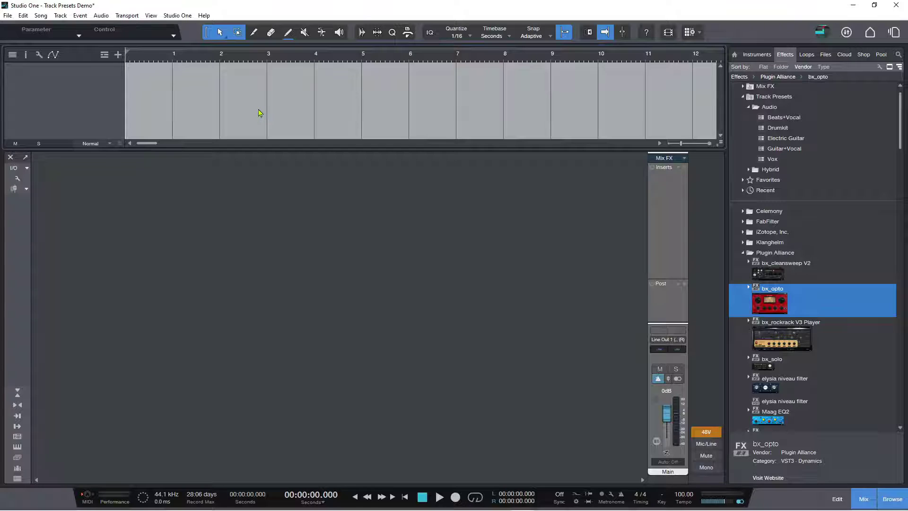
pyautogui.press('t')
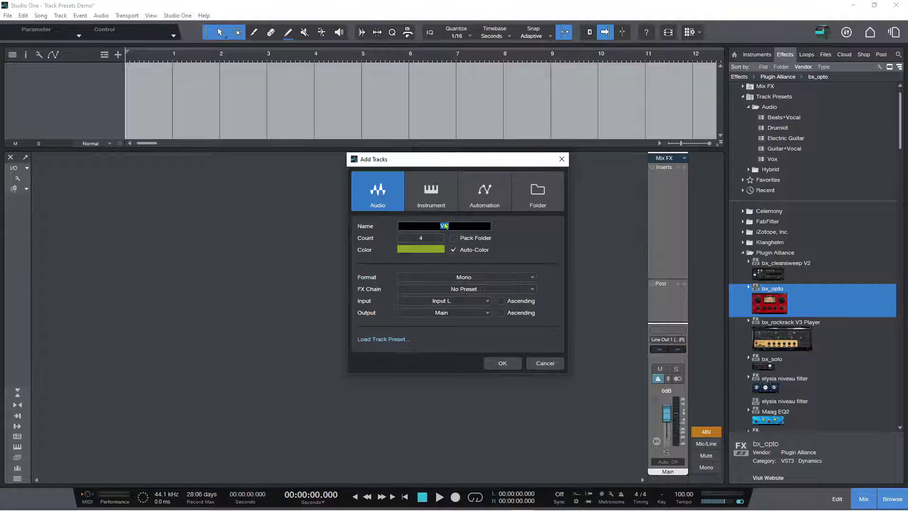
pyautogui.click(499, 363)
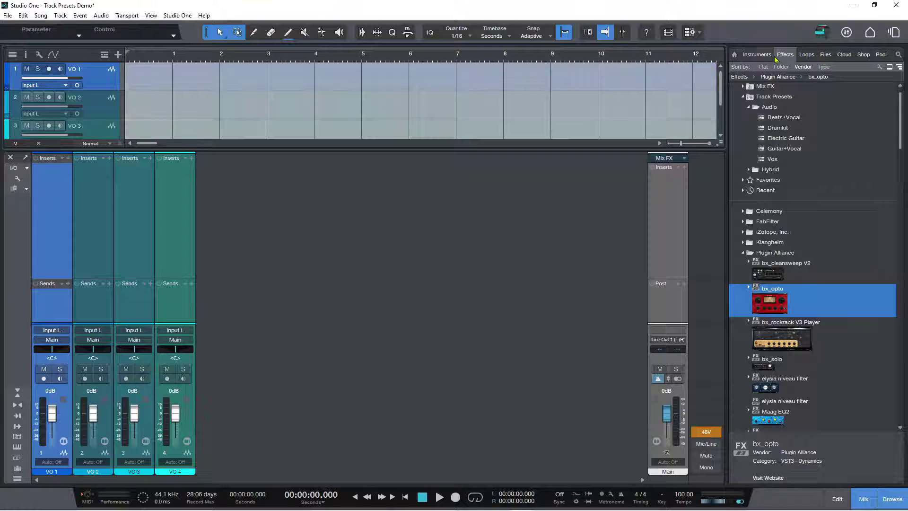
# Add the Vox audio track preset from the effects browser as a new track above VO 1
pyautogui.click(744, 97)
pyautogui.click(743, 97)
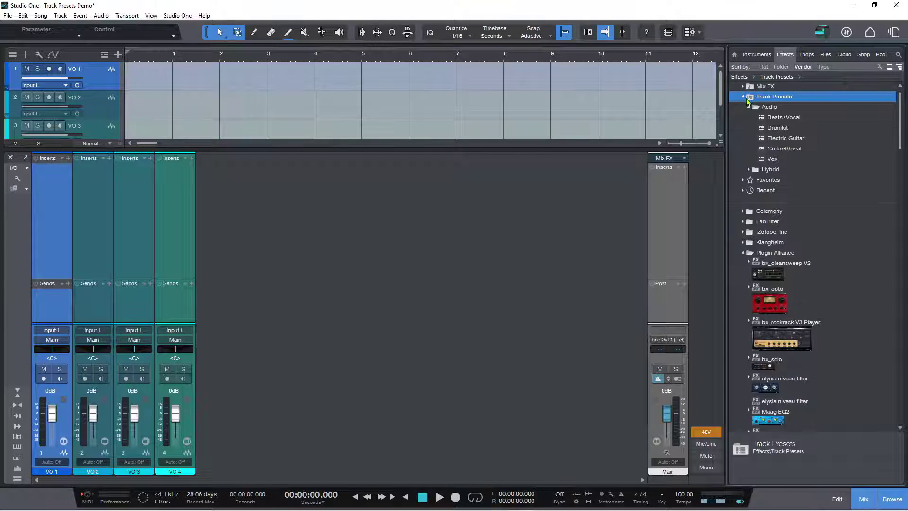
pyautogui.click(748, 107)
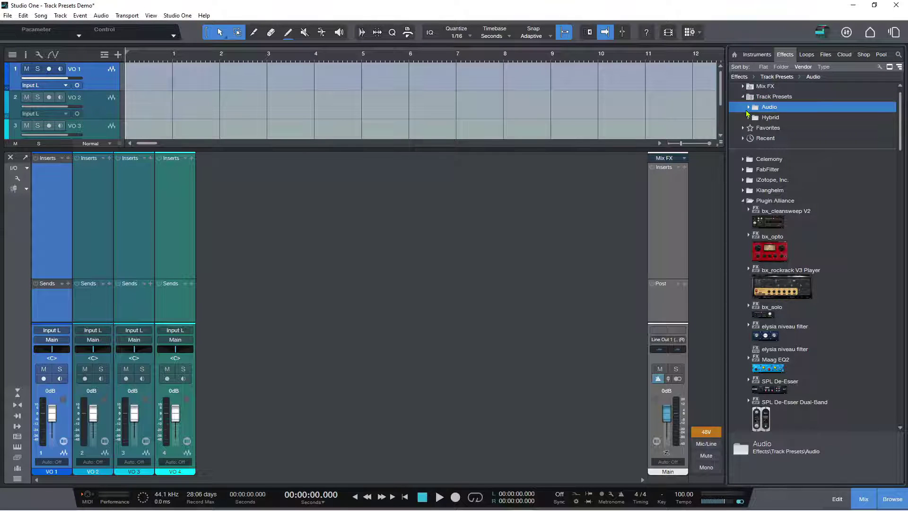
pyautogui.click(747, 108)
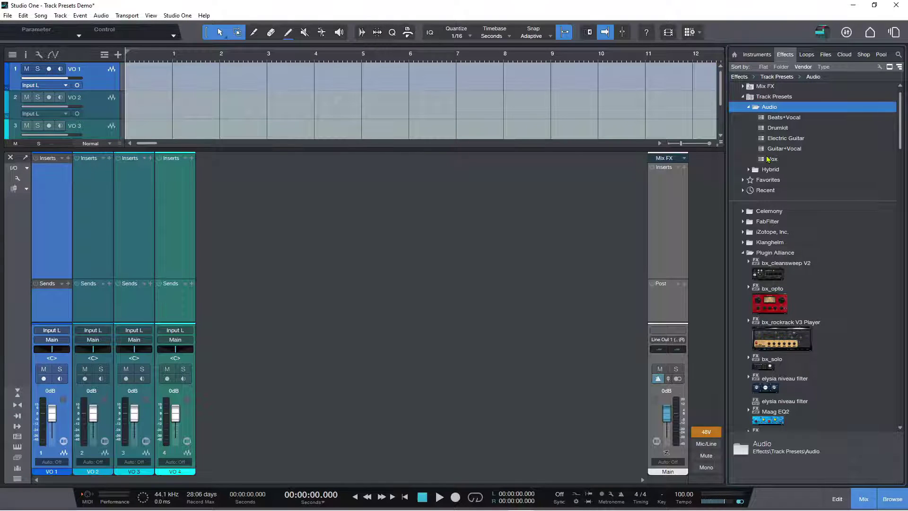
pyautogui.moveTo(772, 163); pyautogui.dragTo(164, 73)
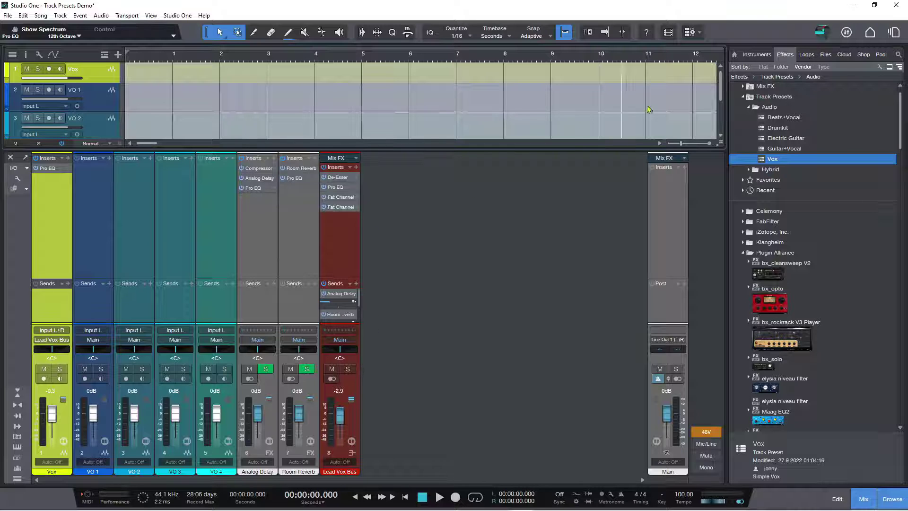
# Review the mixer channels and buses in the Dig Myself A Hole (Special Edition) song, and return to the Track Presets Demo song
pyautogui.click(894, 34)
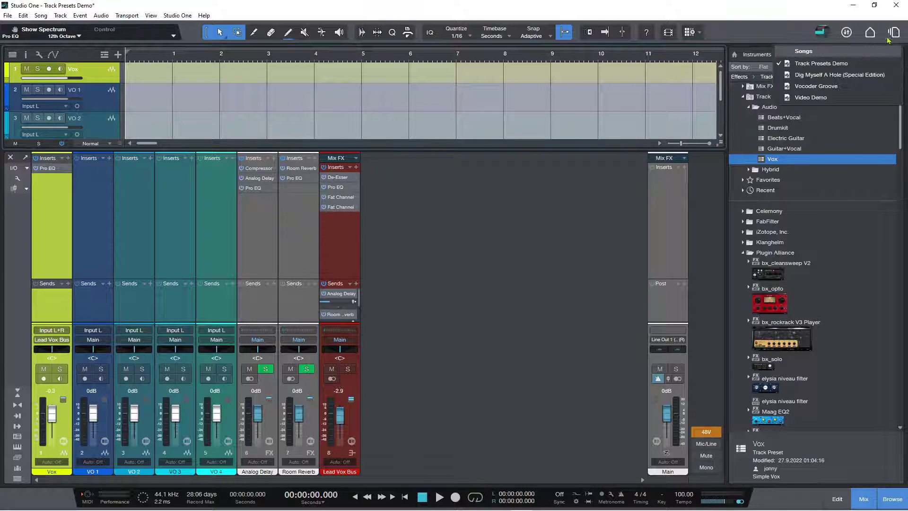
pyautogui.click(833, 77)
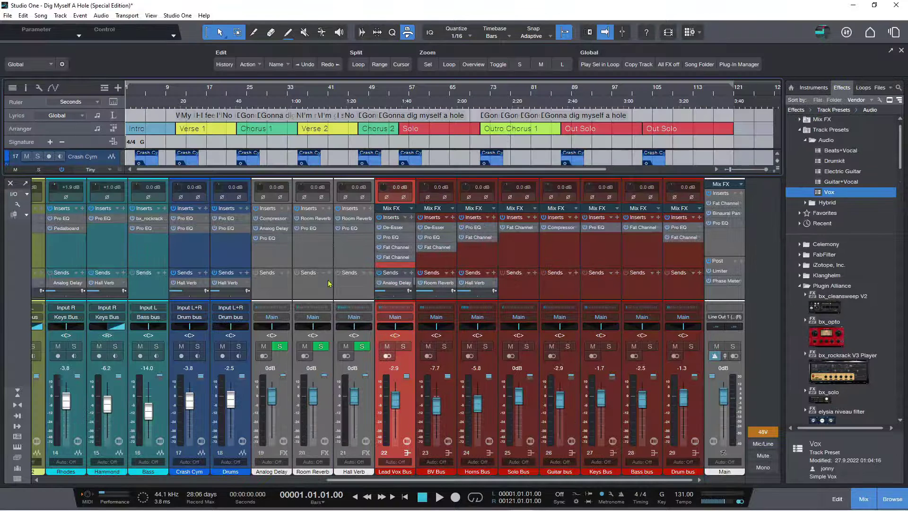
pyautogui.moveTo(331, 480); pyautogui.dragTo(117, 447)
pyautogui.hscroll(-3, 117, 447)
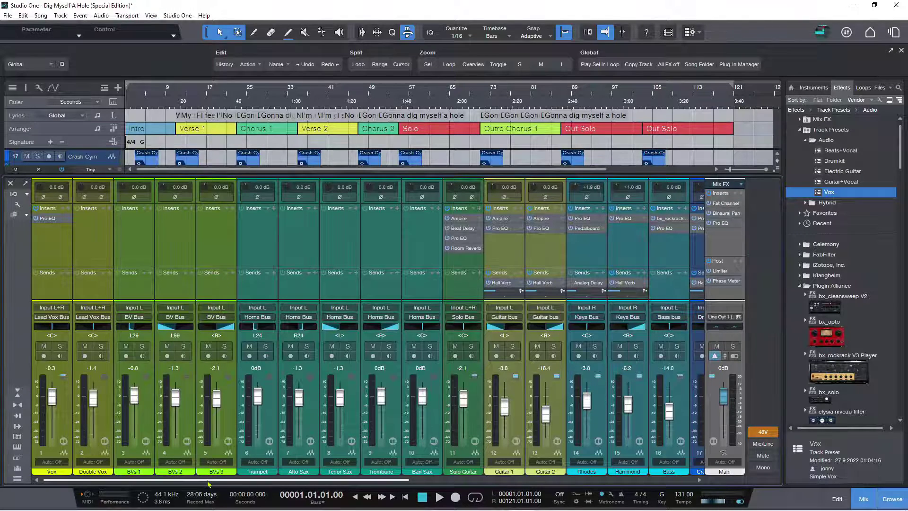
pyautogui.moveTo(208, 482); pyautogui.dragTo(489, 482)
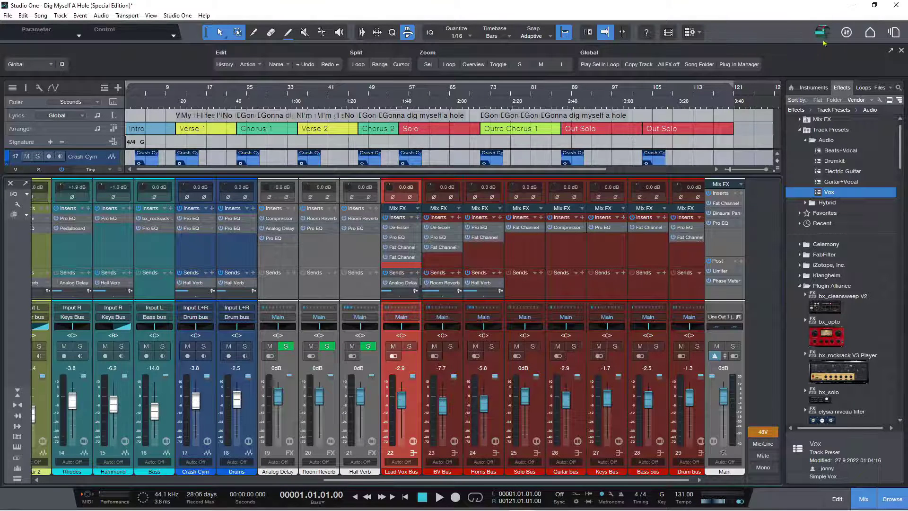
pyautogui.click(897, 33)
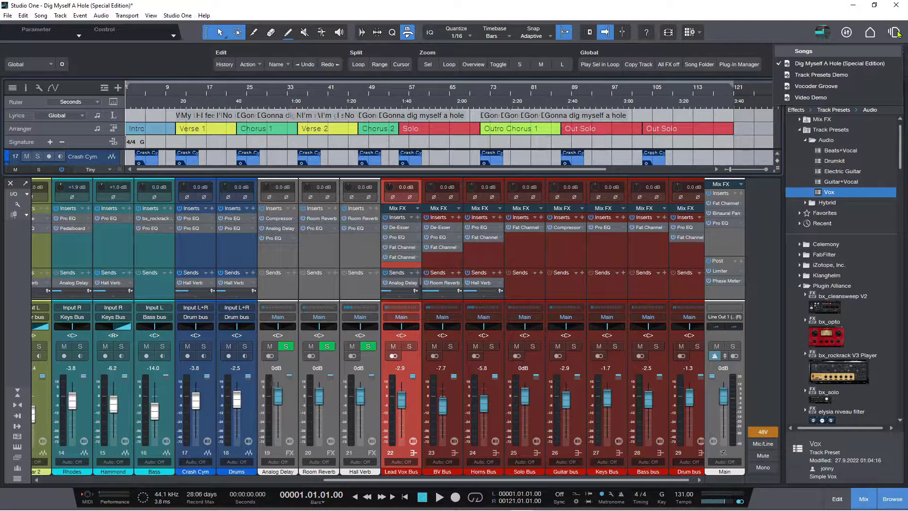
pyautogui.click(821, 75)
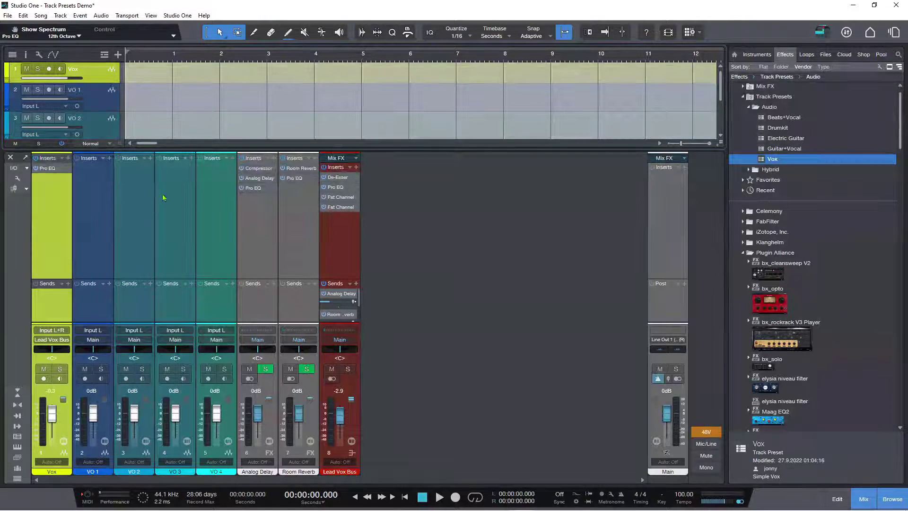
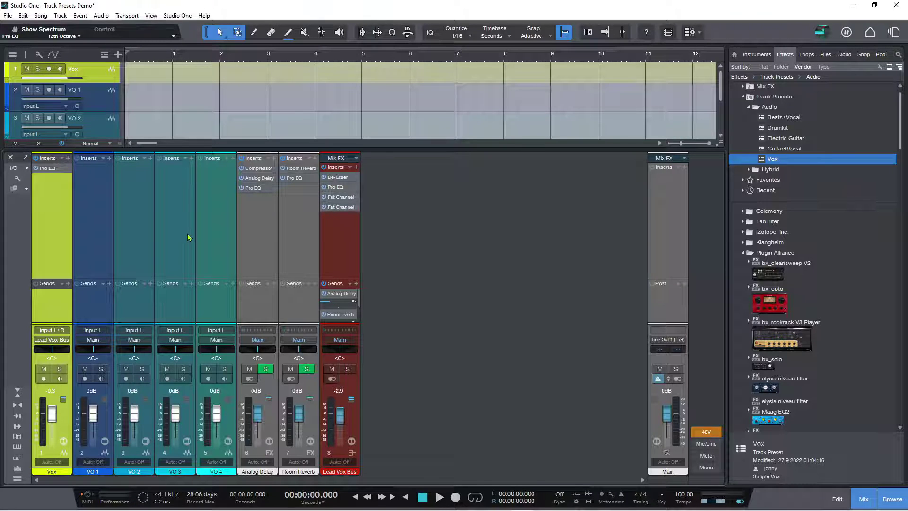
# Copy the Vox channel's settings and paste them onto the VO 1 to VO 4 channels
pyautogui.rightClick(53, 215)
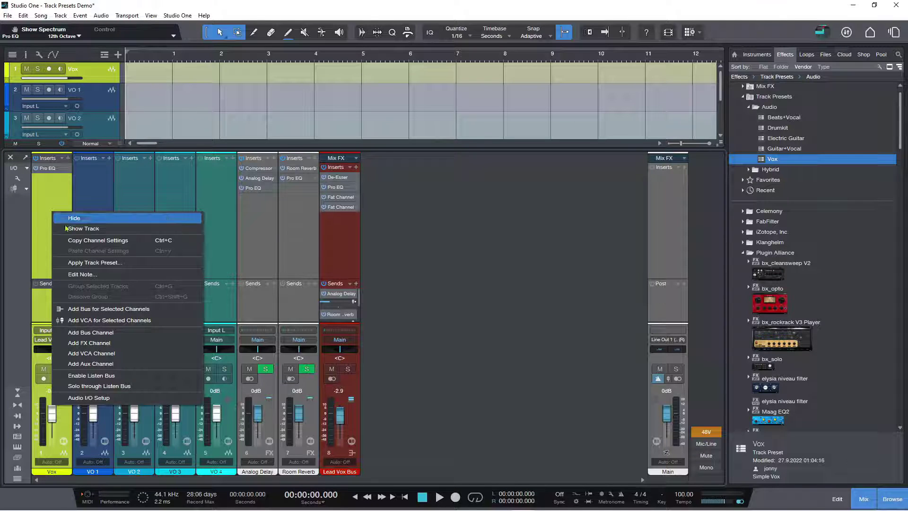
pyautogui.click(84, 243)
pyautogui.click(98, 221)
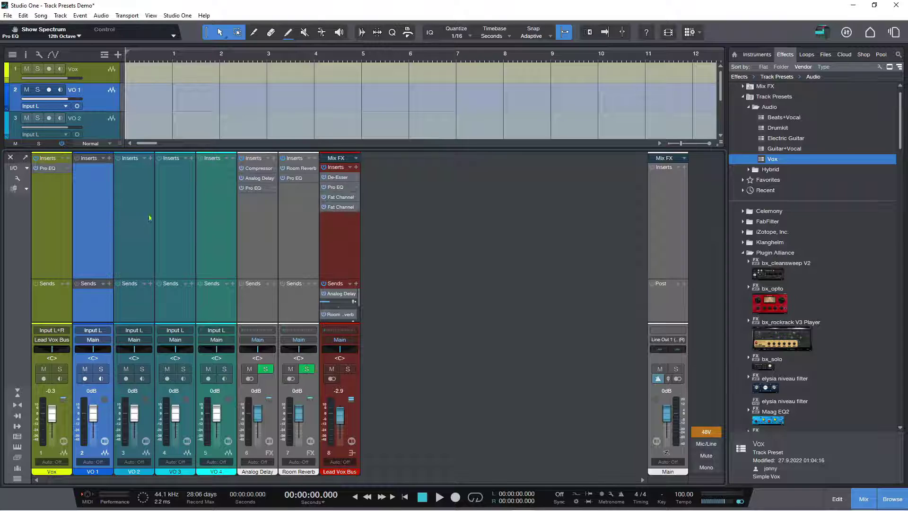
pyautogui.keyDown('shift'); pyautogui.click(209, 227); pyautogui.keyUp('shift')
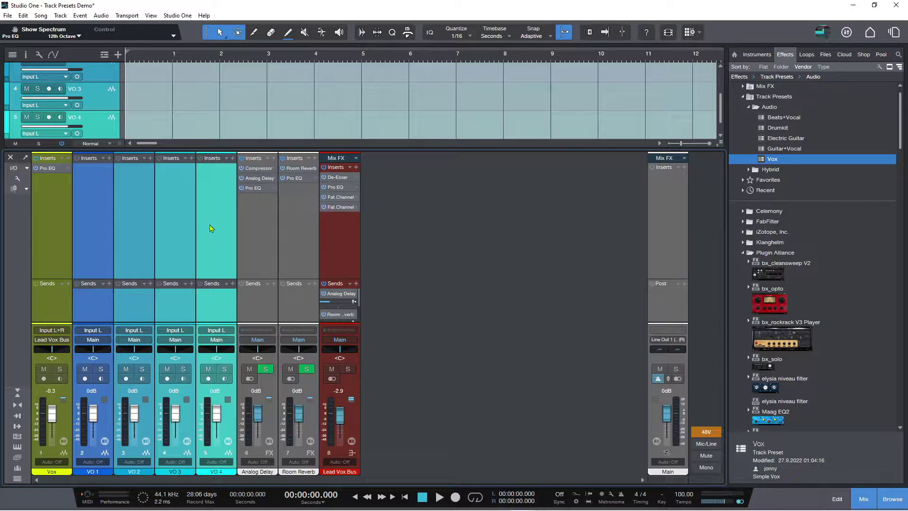
pyautogui.rightClick(211, 228)
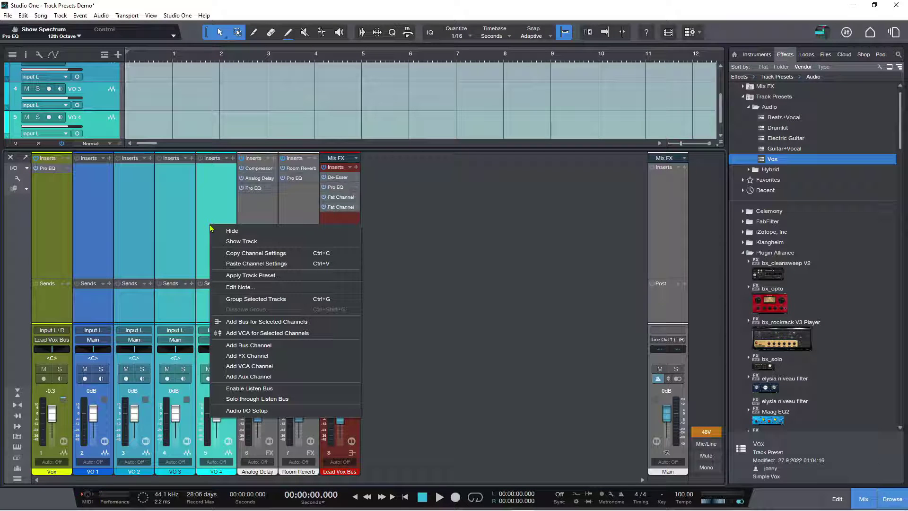
pyautogui.click(238, 263)
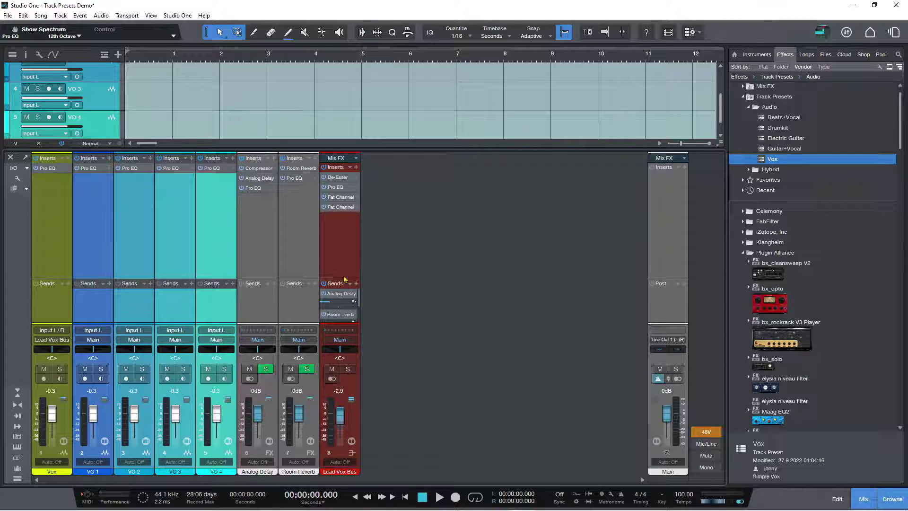
# Compare the Pro EQ settings on the VO 1 channel with those on the Vox channel, closing each plug-in window
pyautogui.rightClick(103, 169)
pyautogui.click(116, 176)
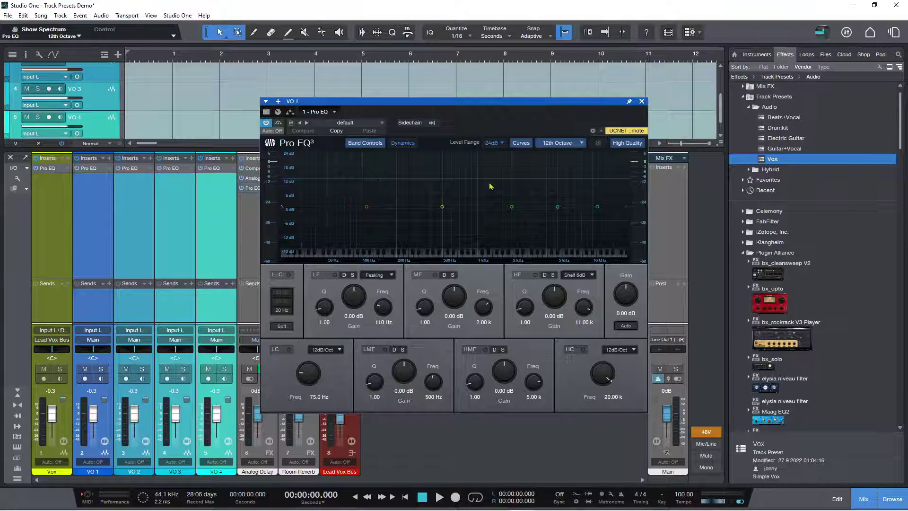
pyautogui.click(642, 102)
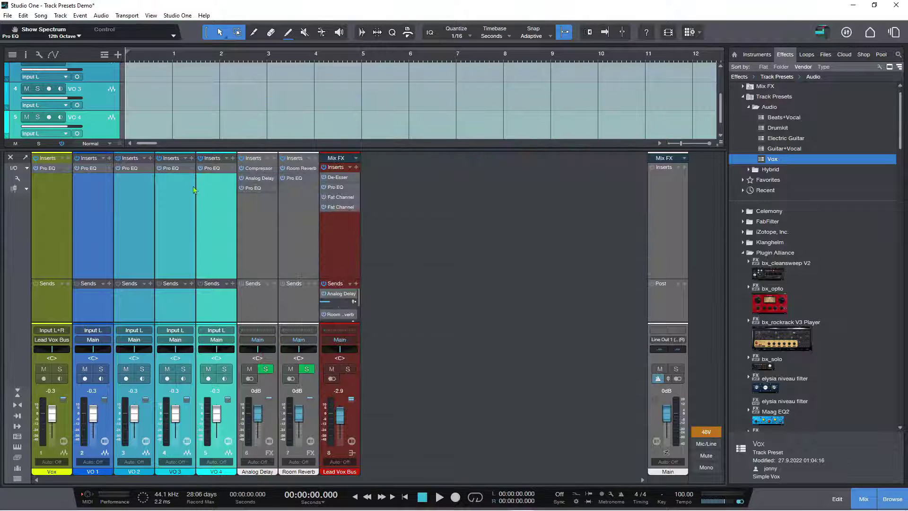
pyautogui.click(68, 168)
pyautogui.click(80, 180)
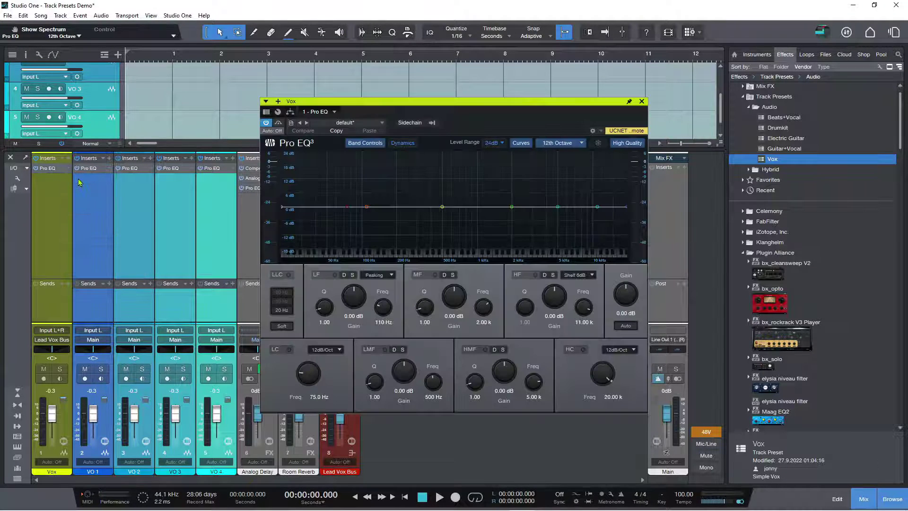
pyautogui.click(642, 102)
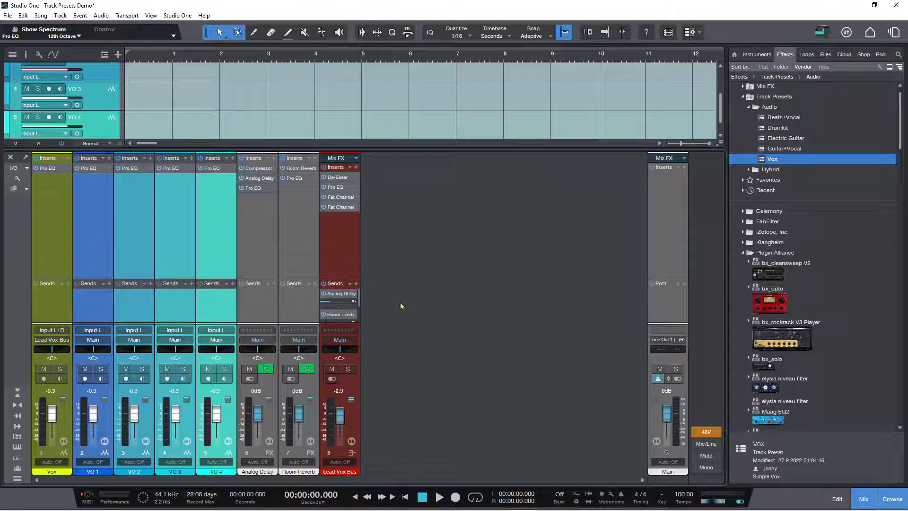
# Switch to the Dig Myself A Hole (Special Edition) song and enable channel icons in the mixer
pyautogui.click(893, 33)
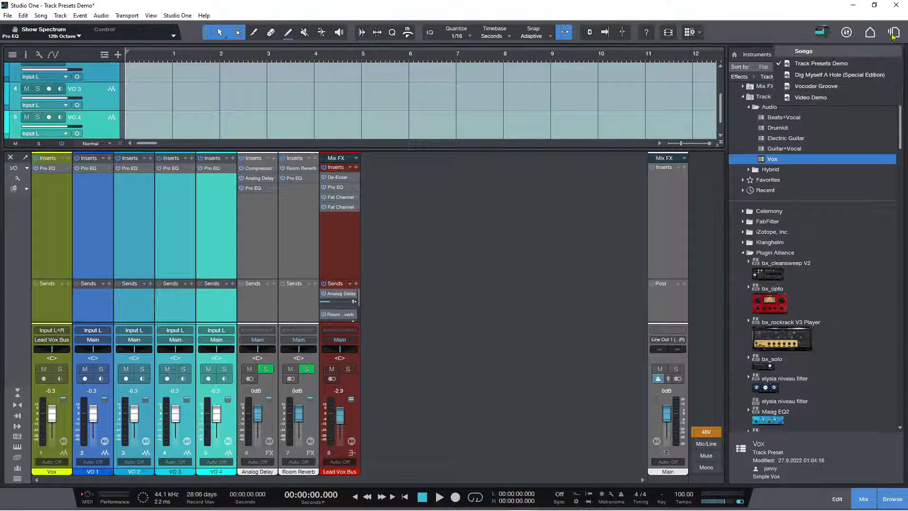
pyautogui.click(809, 75)
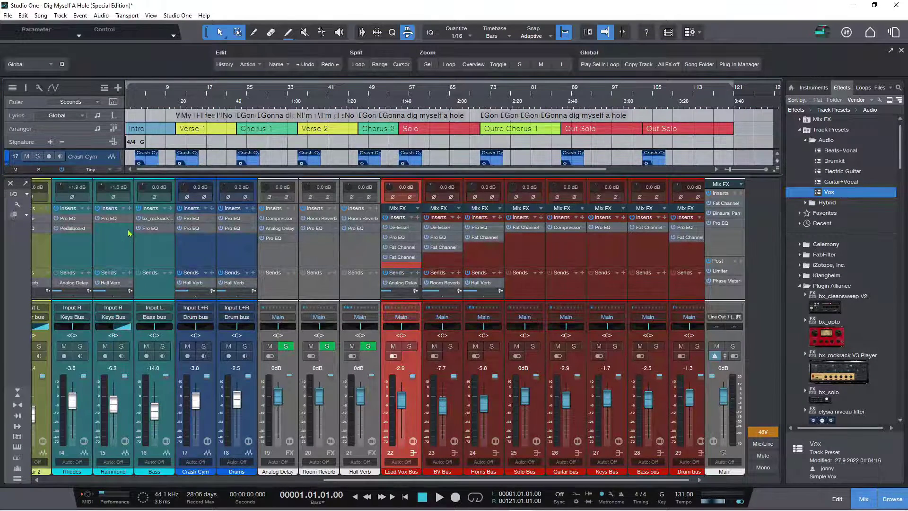
pyautogui.click(17, 206)
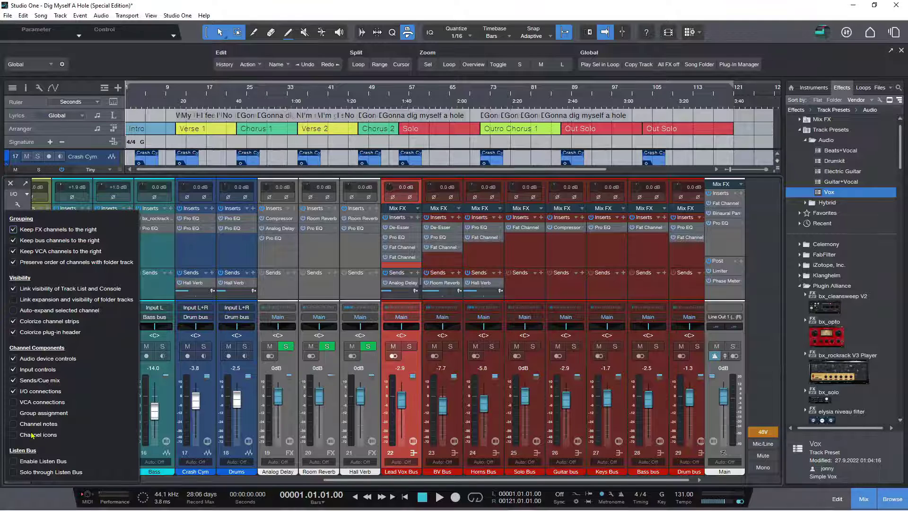
pyautogui.click(14, 435)
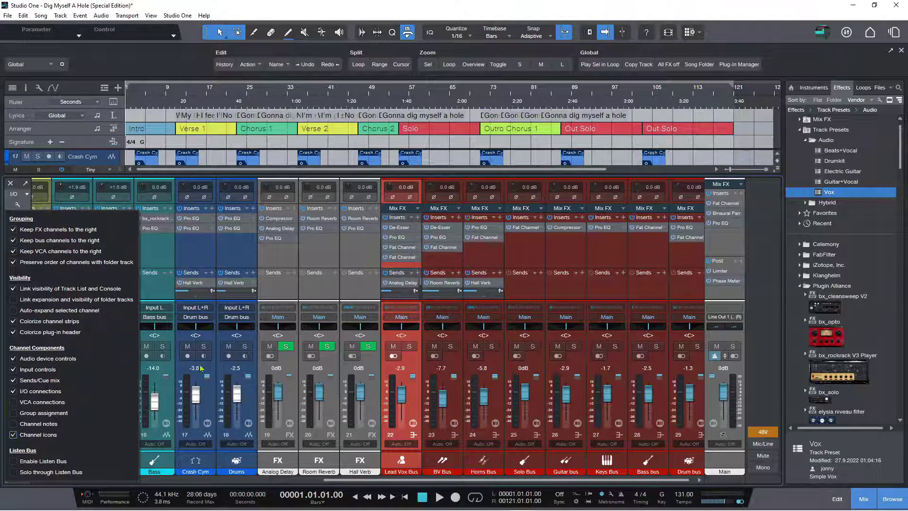
pyautogui.click(237, 256)
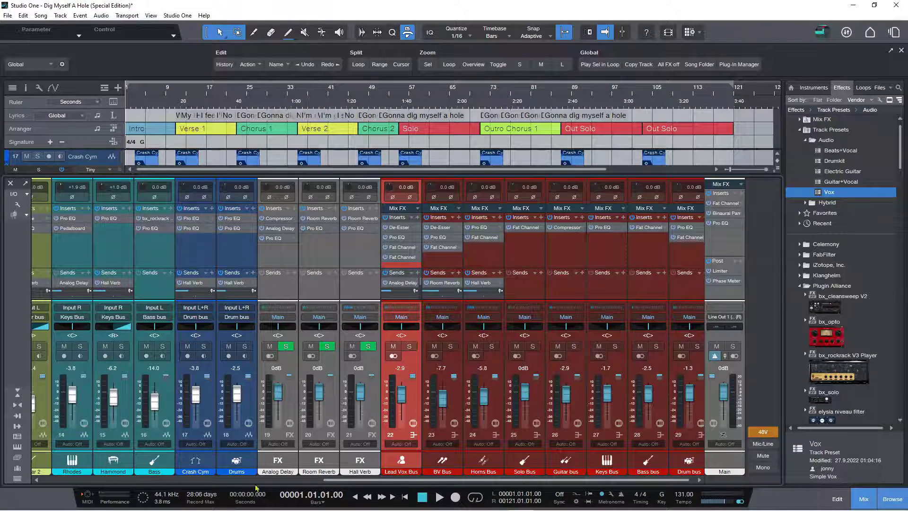
pyautogui.moveTo(348, 481); pyautogui.dragTo(49, 478)
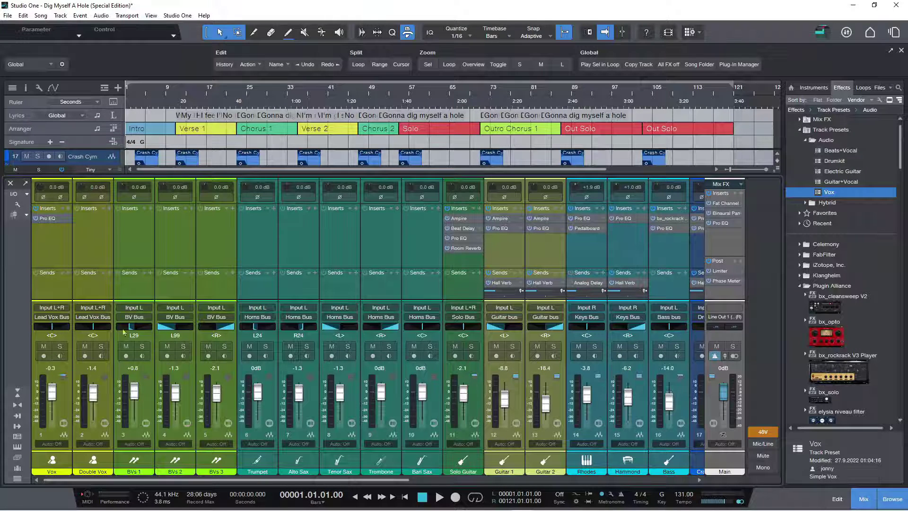
# Hide the mixer and enable track icons in the arrangement's track list
pyautogui.press('F3')
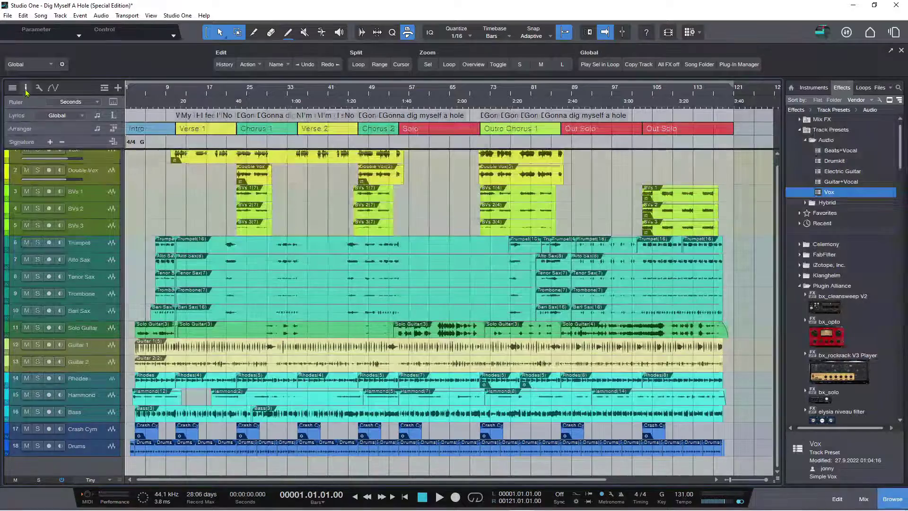
pyautogui.click(38, 89)
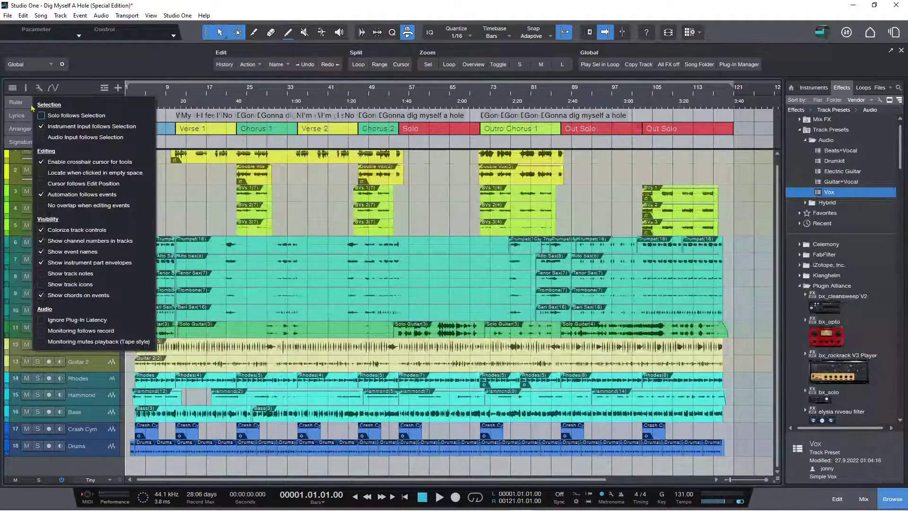
pyautogui.click(42, 285)
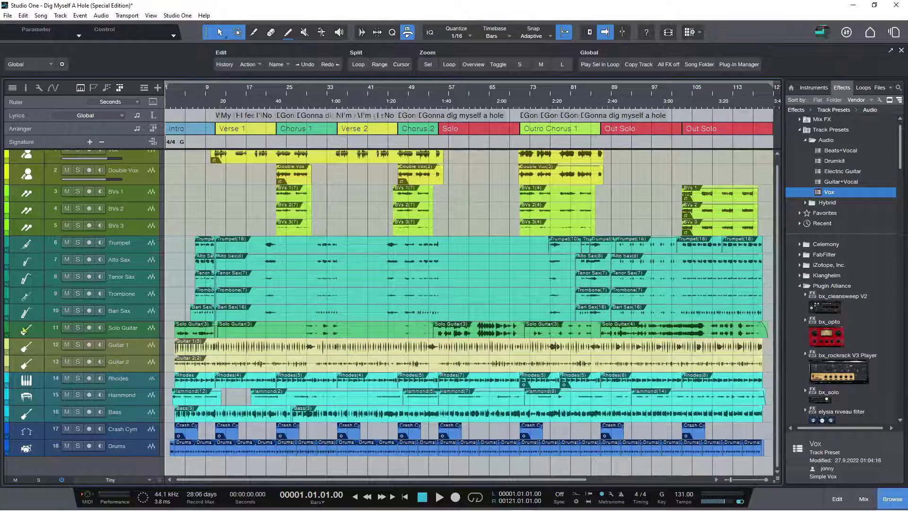
pyautogui.scroll(1, 33, 265)
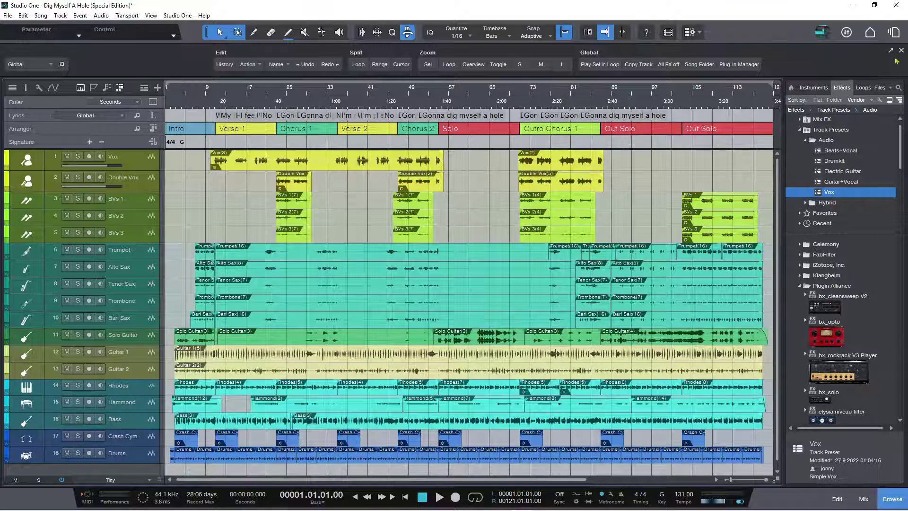
# Switch to the Track Presets Demo song and enable channel icons in the mixer
pyautogui.click(893, 34)
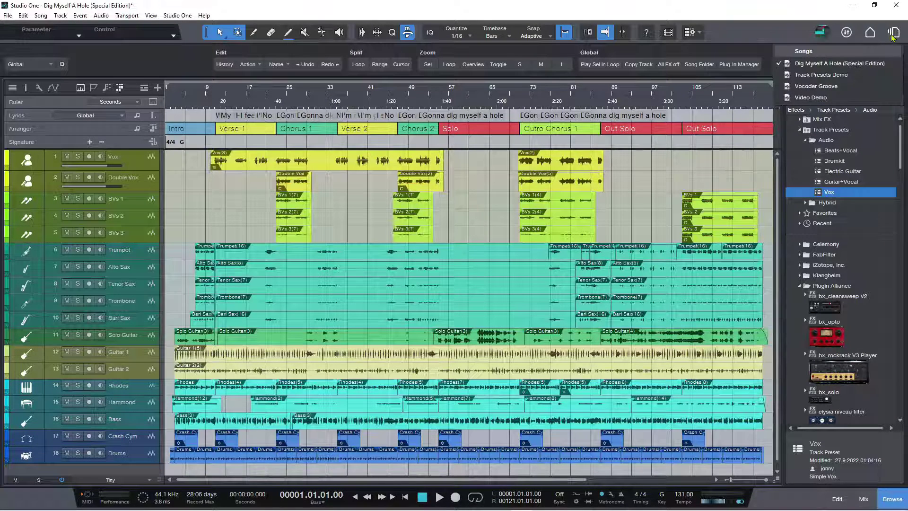
pyautogui.click(827, 75)
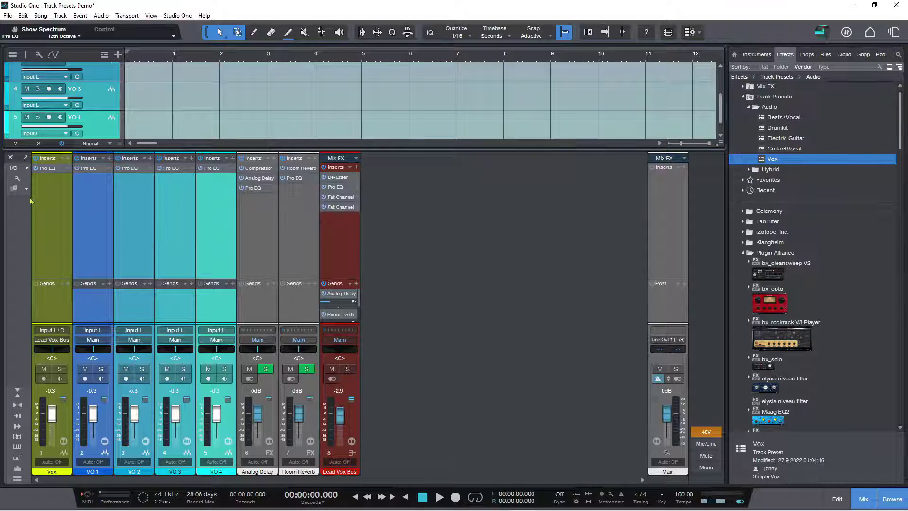
pyautogui.click(18, 179)
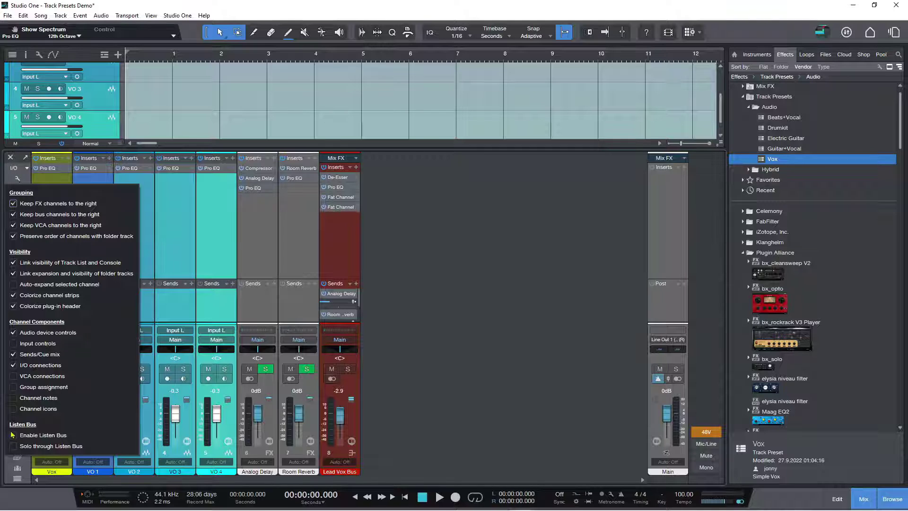
pyautogui.click(13, 409)
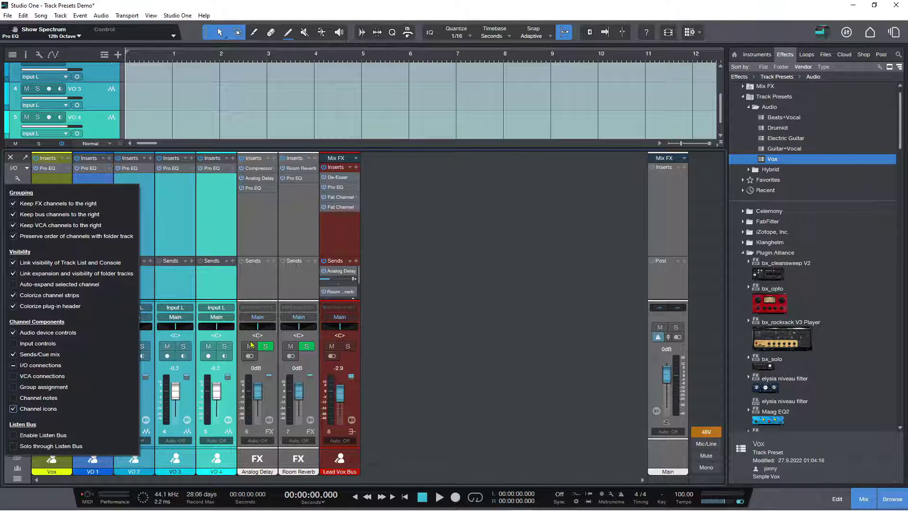
pyautogui.click(225, 211)
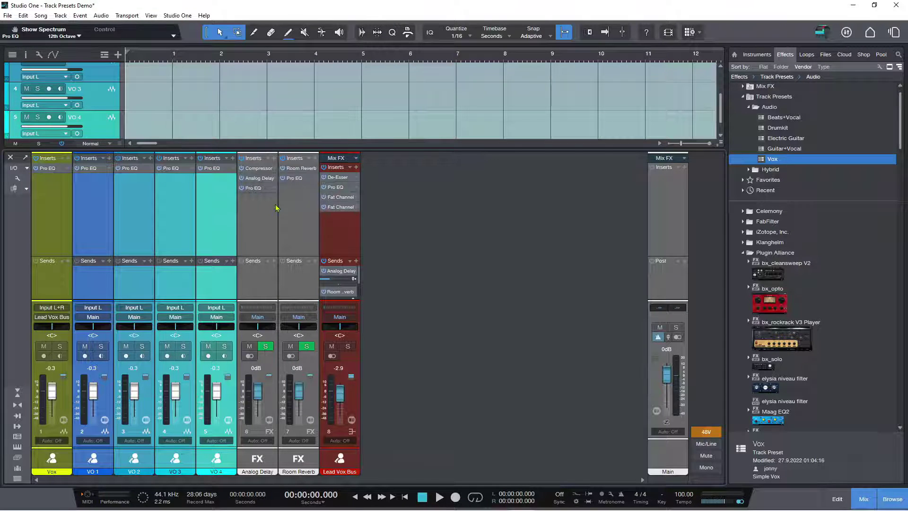
# Hide the mixer and remove all tracks from Vox through VO 4
pyautogui.press('F3')
pyautogui.click(83, 76)
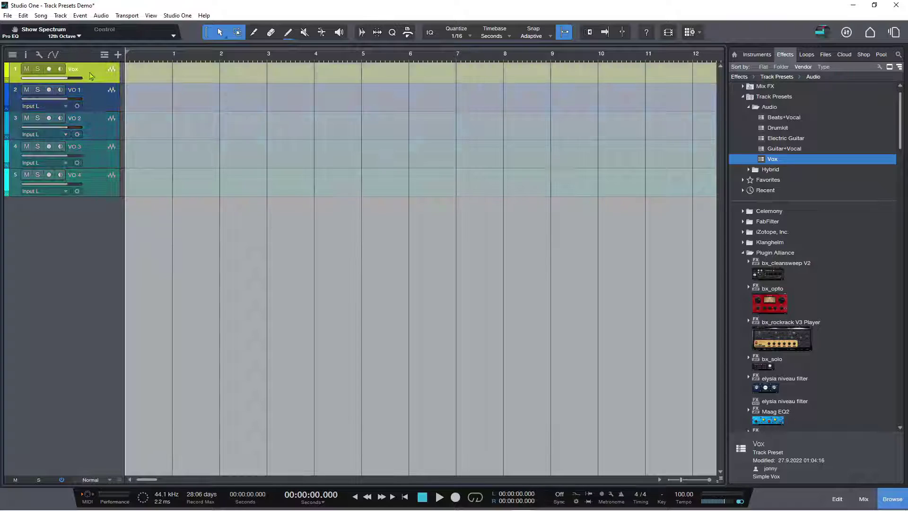
pyautogui.keyDown('shift'); pyautogui.click(105, 191); pyautogui.keyUp('shift')
pyautogui.rightClick(104, 192)
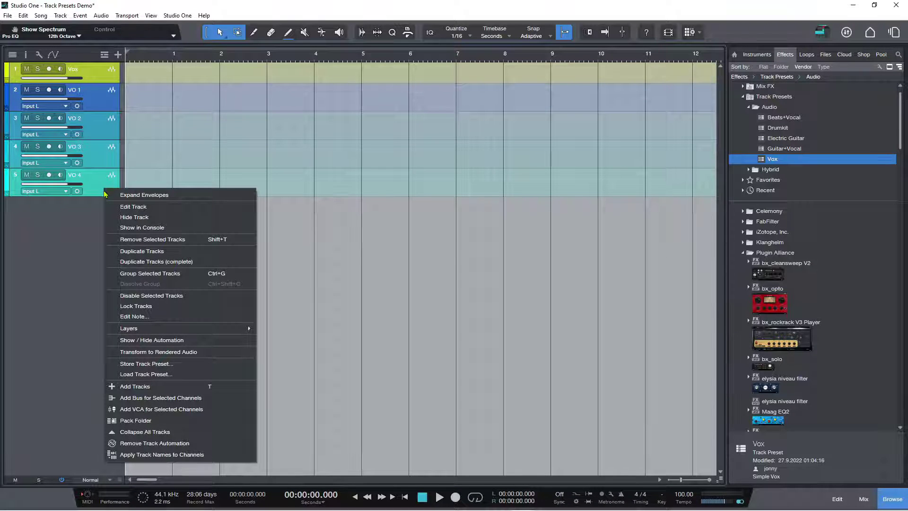
pyautogui.click(129, 240)
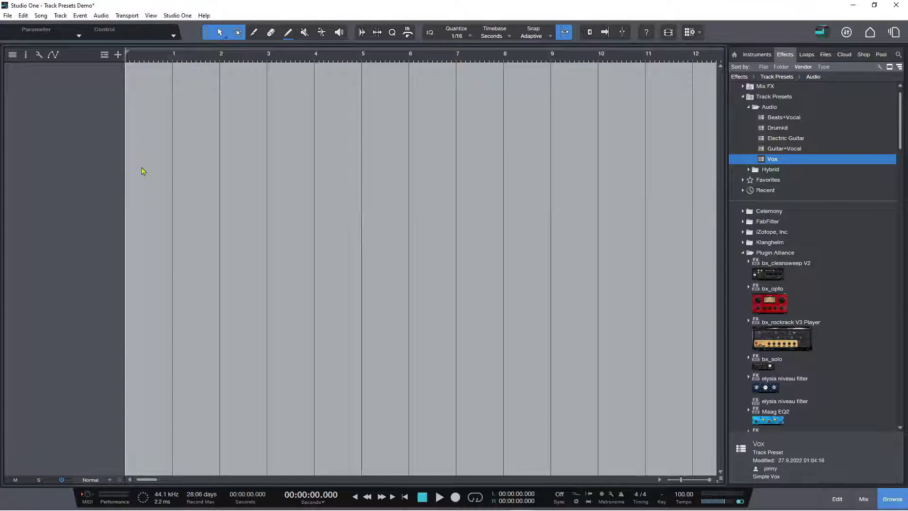
# Add four mono audio tracks named VO with Input L and Main output, and show the mixer
pyautogui.press('t')
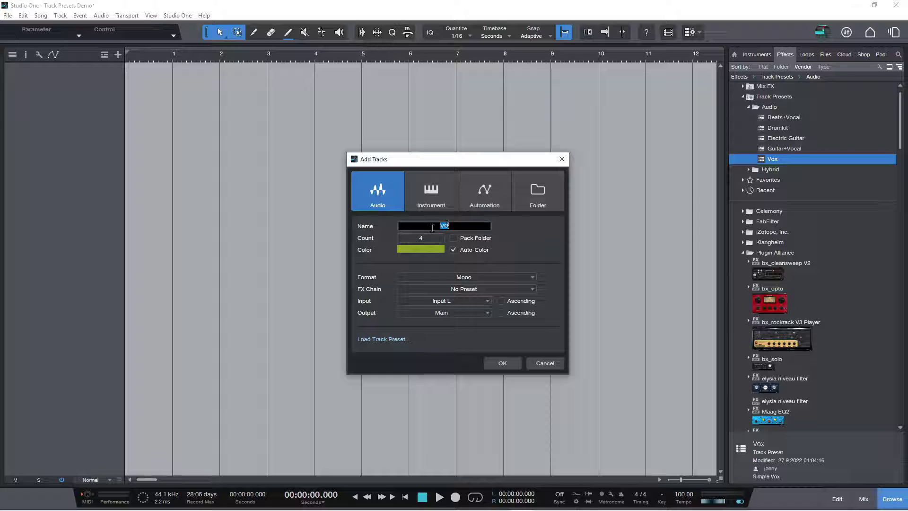
pyautogui.click(496, 364)
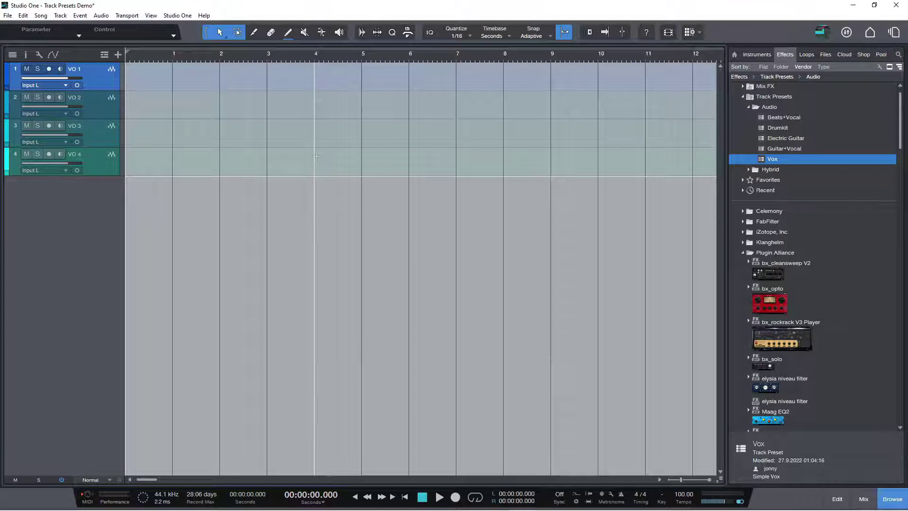
pyautogui.press('F3')
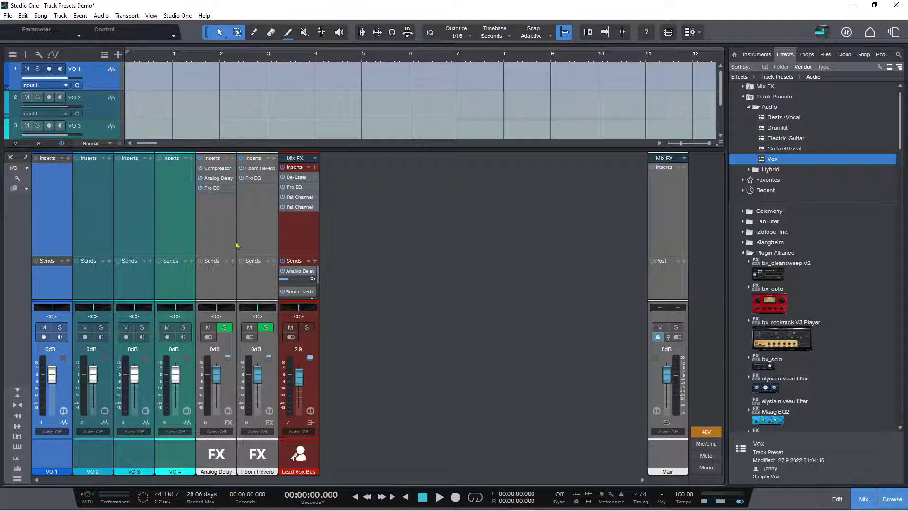
# Remove the Lead Vox Bus, Room Reverb and Analog Delay channels from the mixer
pyautogui.click(291, 234)
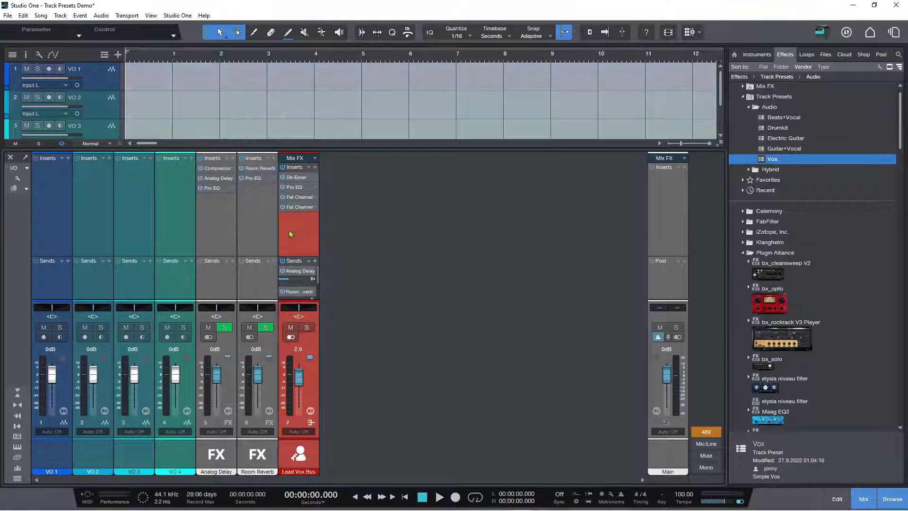
pyautogui.rightClick(291, 234)
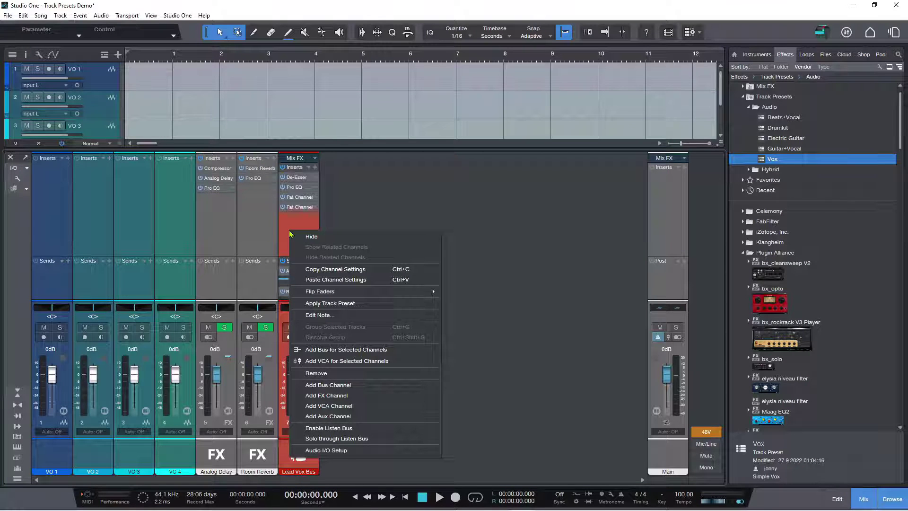
pyautogui.click(316, 373)
pyautogui.rightClick(264, 235)
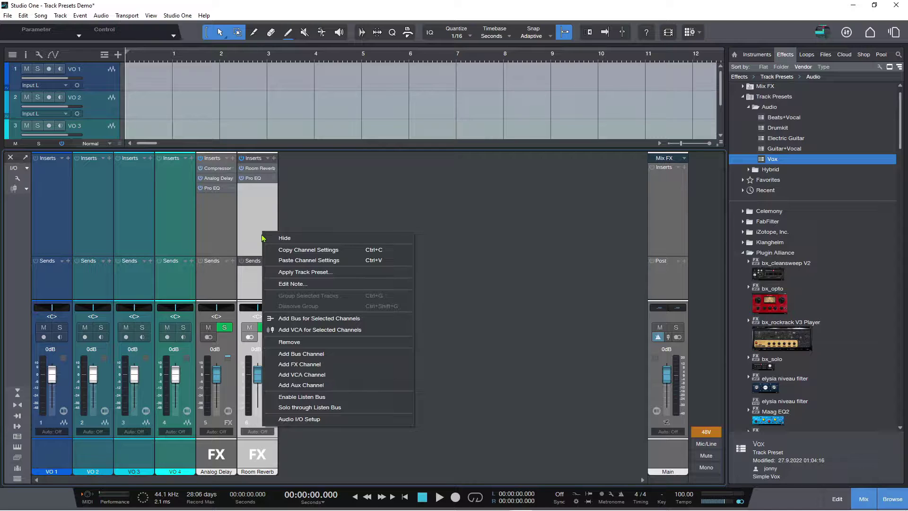
pyautogui.click(291, 341)
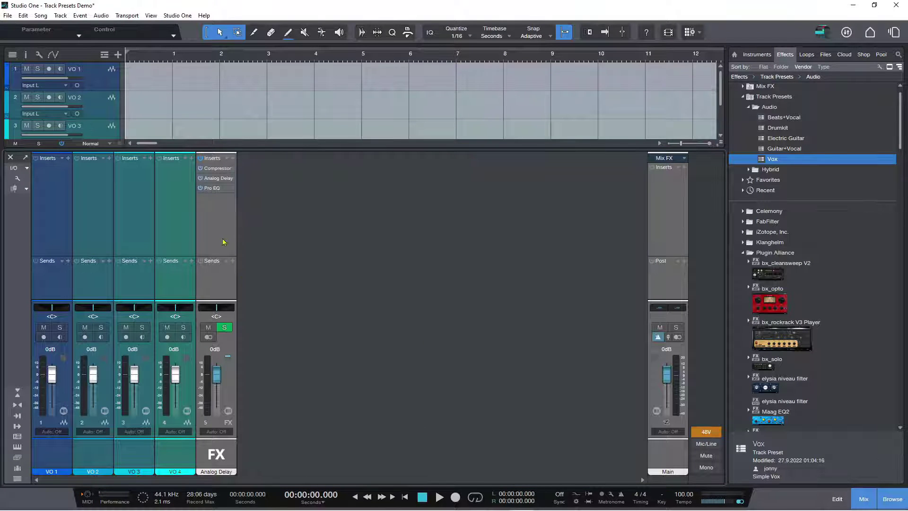
pyautogui.click(223, 239)
pyautogui.rightClick(220, 235)
pyautogui.click(260, 343)
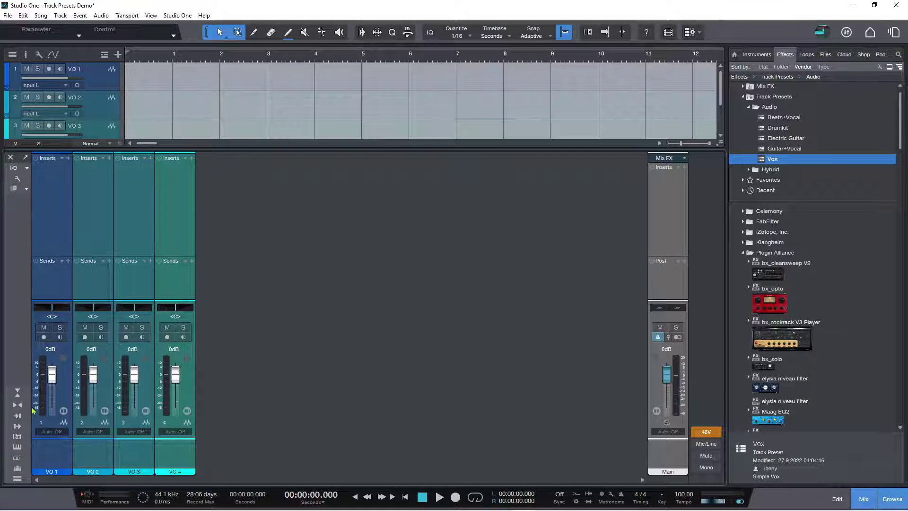
# Open the icon picker for the VO 1 channel and look through the complete set of icons
pyautogui.click(54, 452)
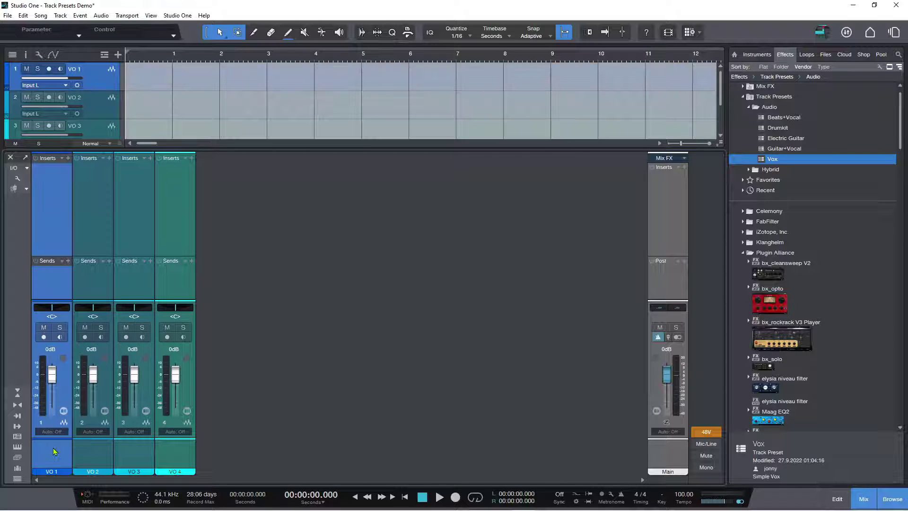
pyautogui.click(54, 452)
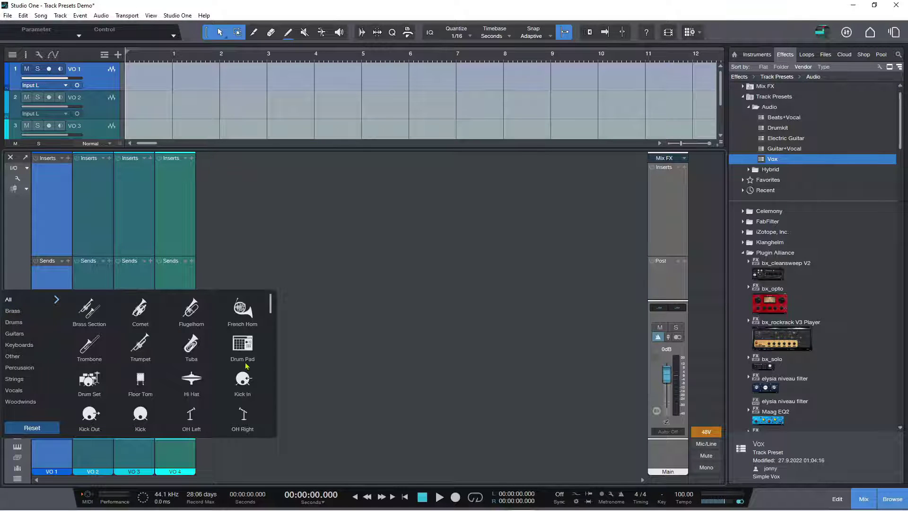
pyautogui.scroll(-10, 264, 355)
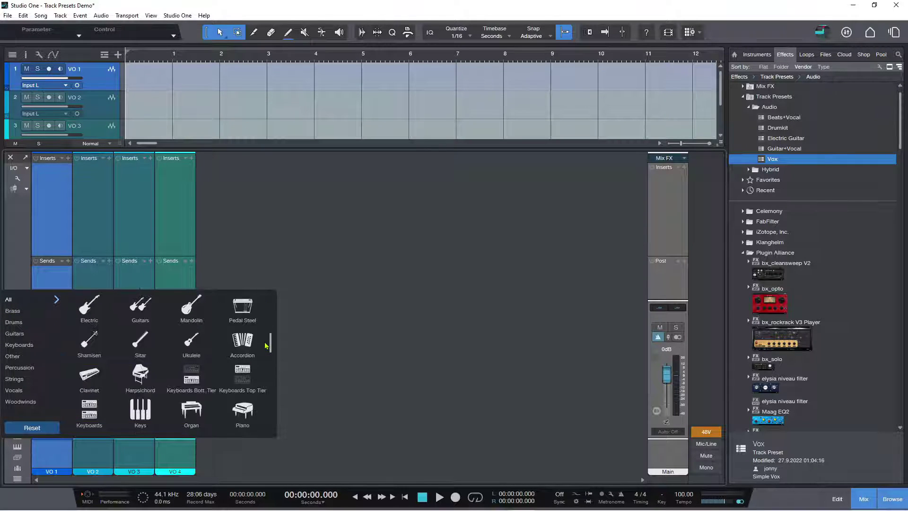
pyautogui.scroll(-10, 265, 346)
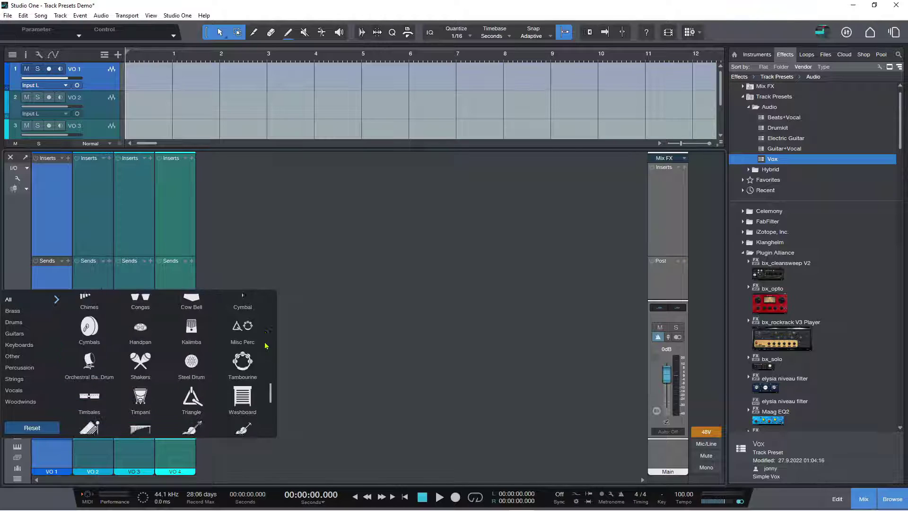
pyautogui.scroll(-10, 266, 346)
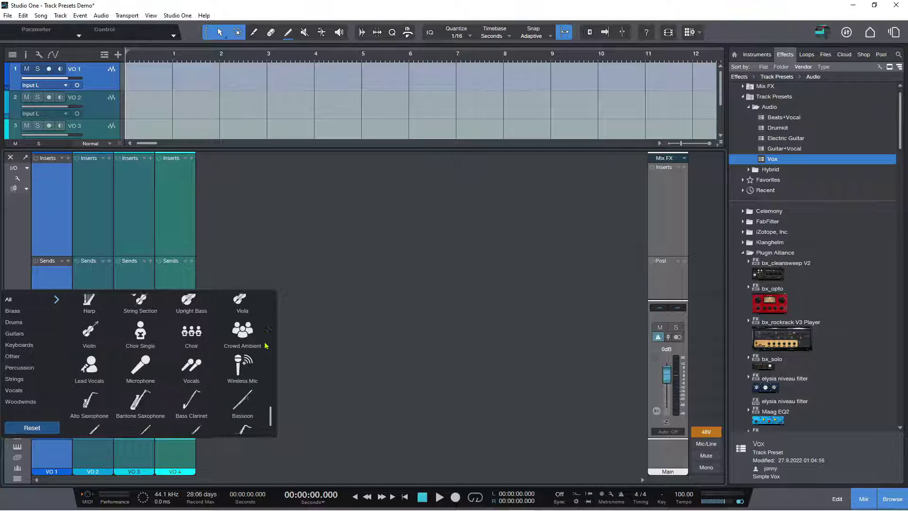
pyautogui.scroll(3, 265, 342)
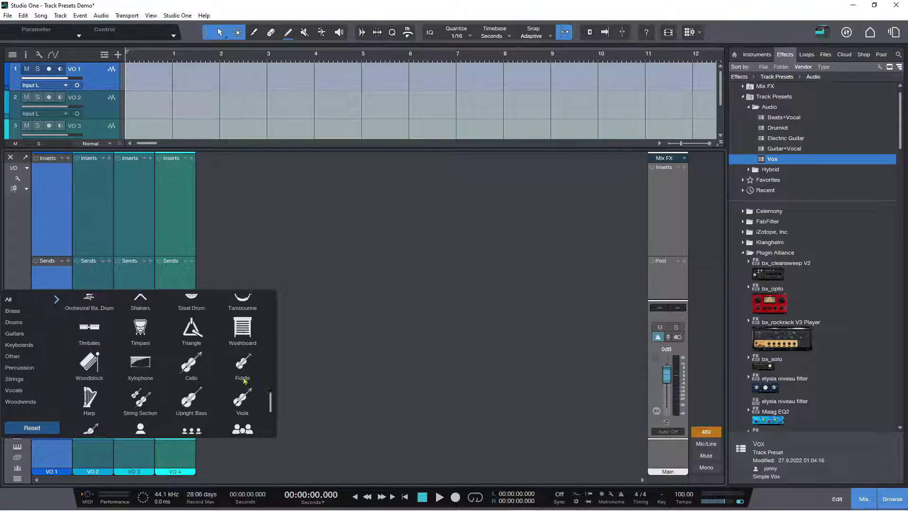
pyautogui.scroll(12, 243, 380)
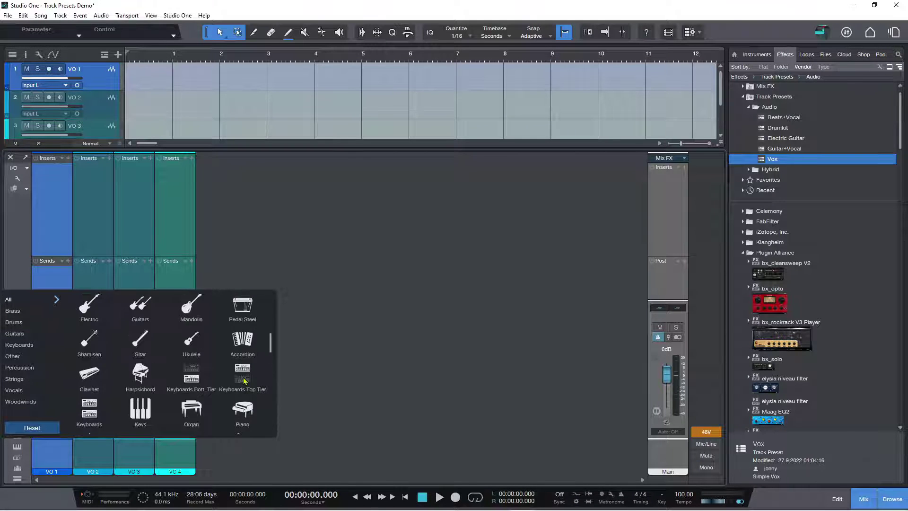
pyautogui.scroll(10, 244, 381)
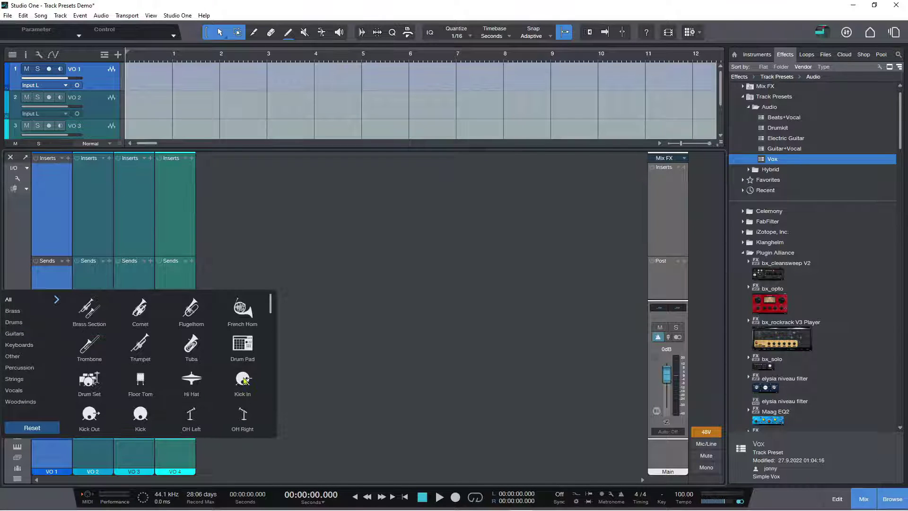
# Look through the Brass, Drums and Guitars categories in the icon picker
pyautogui.click(12, 311)
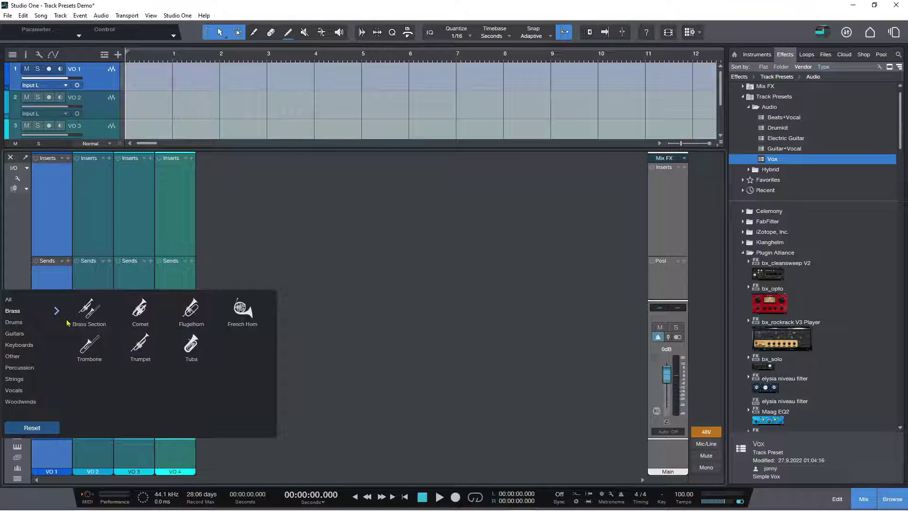
pyautogui.click(14, 323)
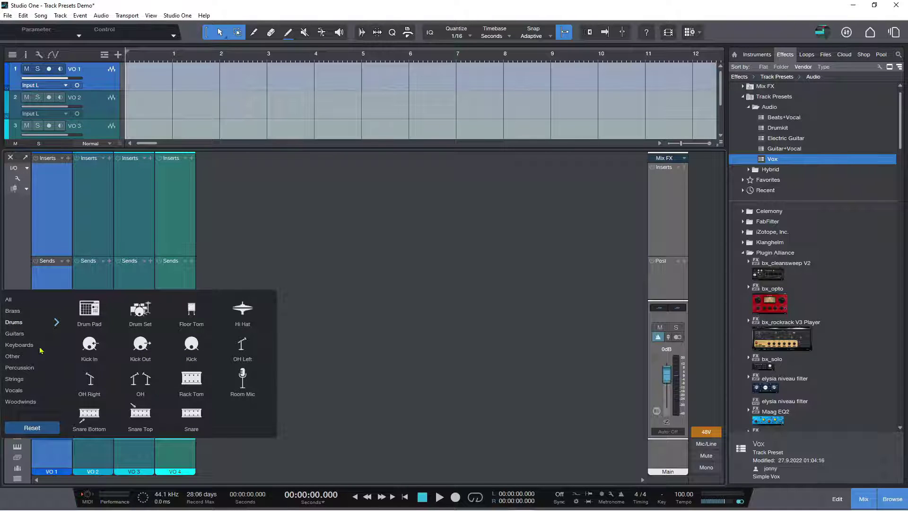
pyautogui.click(17, 334)
pyautogui.scroll(-1, 245, 370)
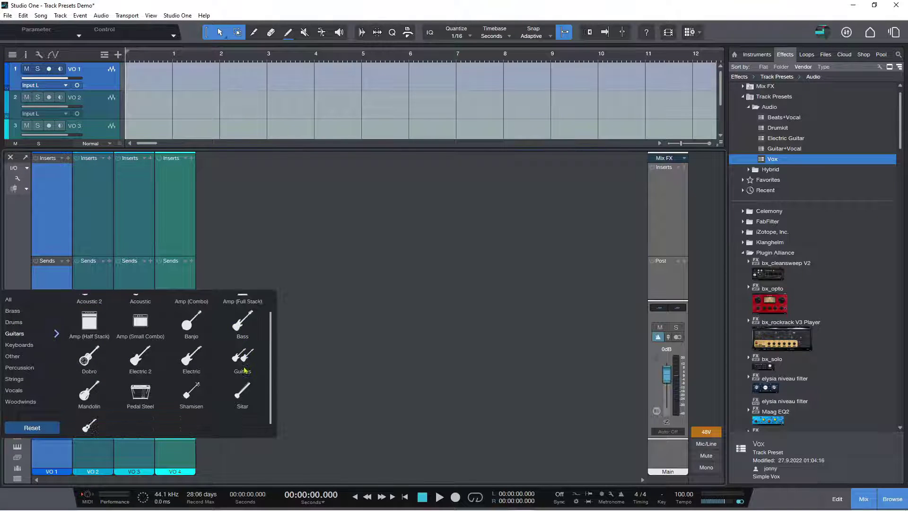
pyautogui.scroll(2, 245, 370)
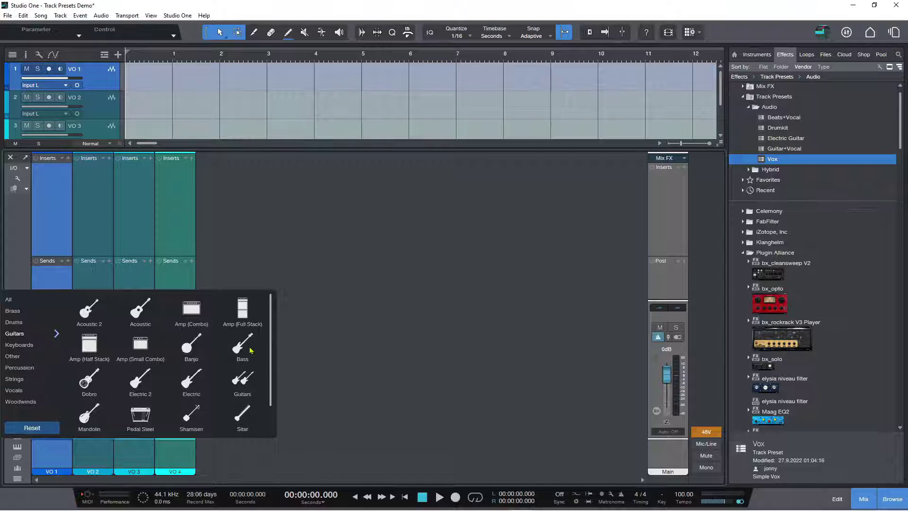
pyautogui.scroll(-2, 200, 386)
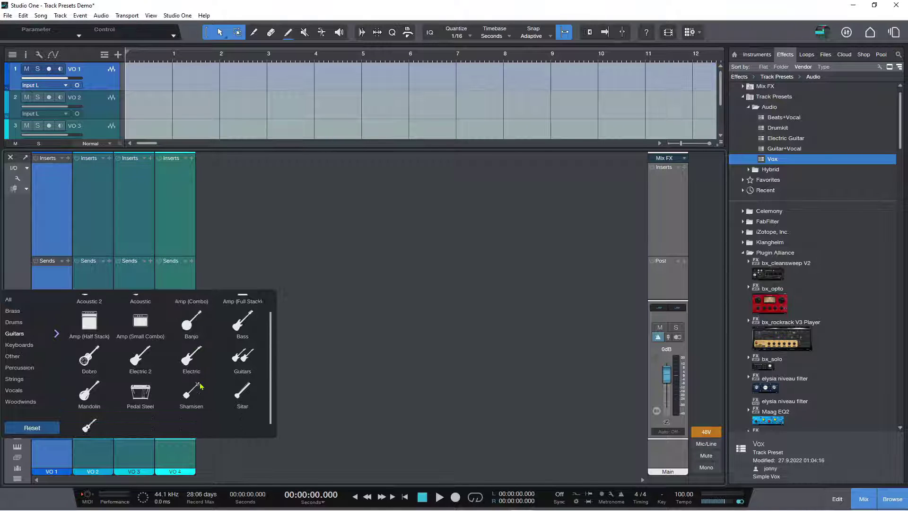
pyautogui.scroll(-1, 208, 390)
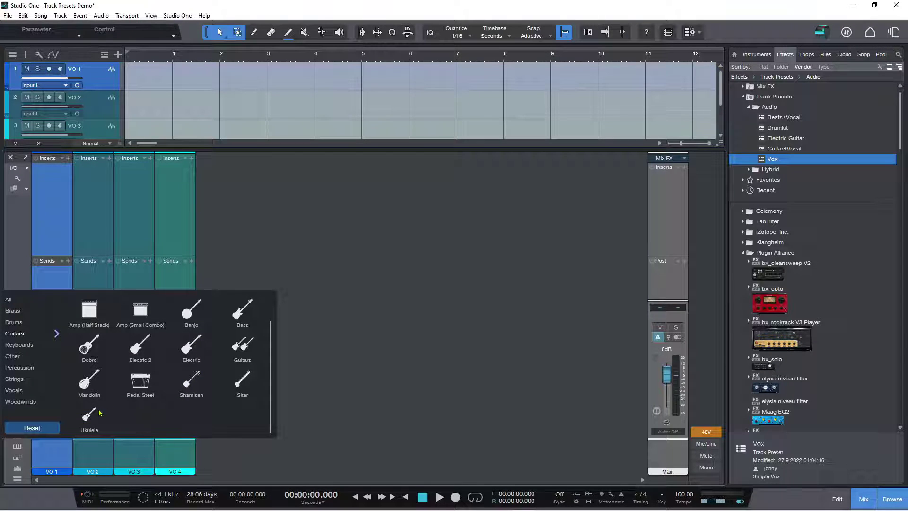
pyautogui.scroll(3, 180, 391)
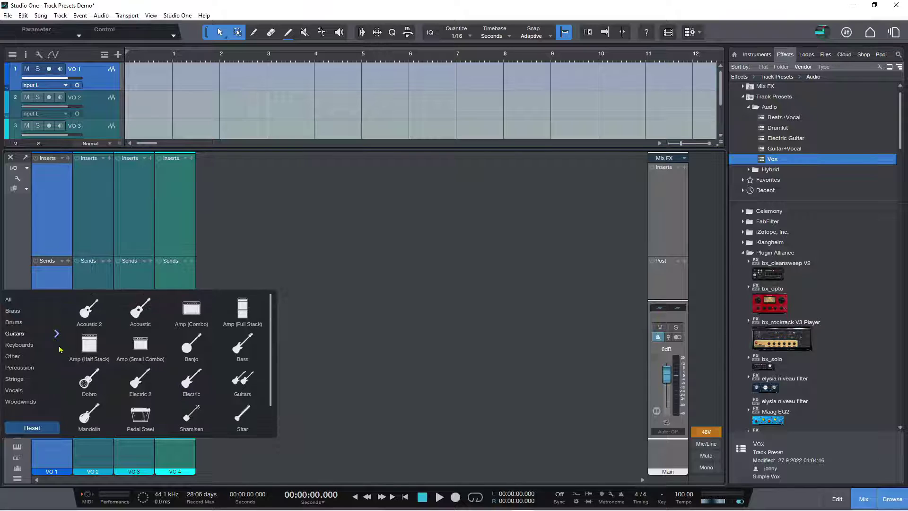
# Look through the Keyboards, Other, Percussion, Strings, Vocals and Woodwinds icon categories and close the icon picker
pyautogui.click(26, 346)
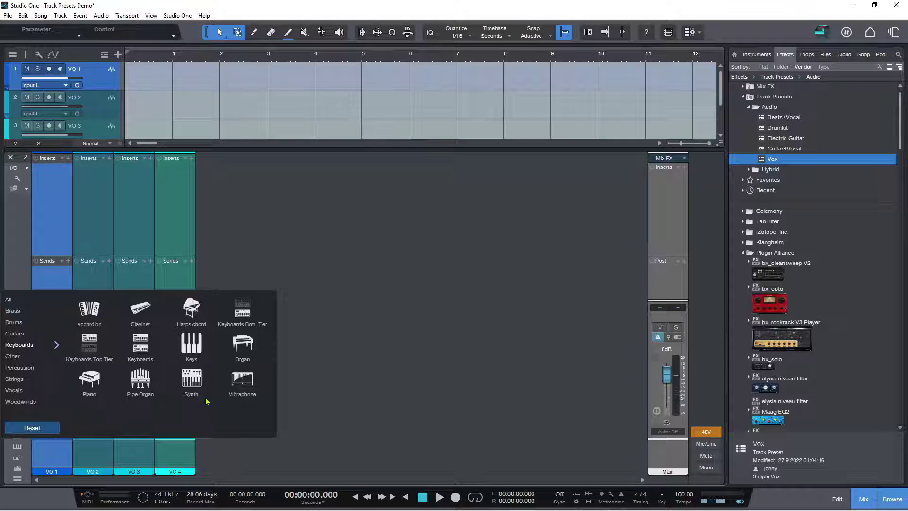
pyautogui.click(22, 359)
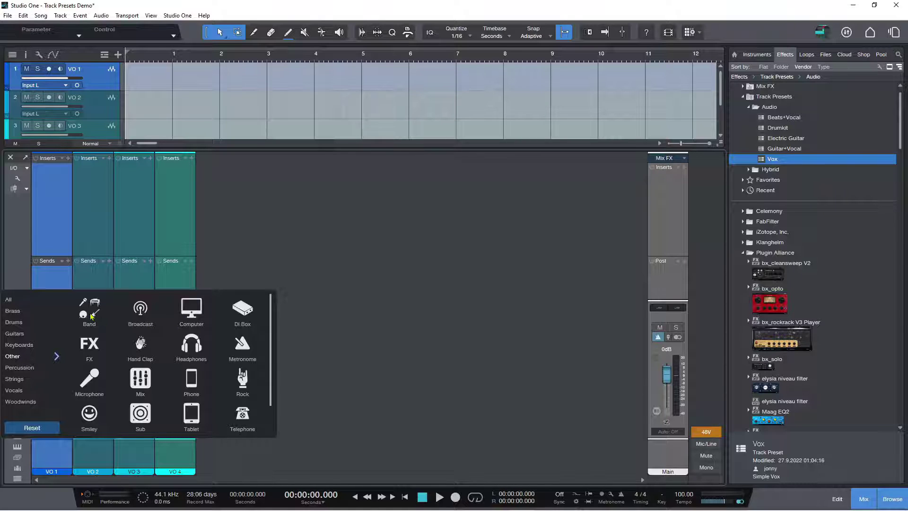
pyautogui.scroll(-1, 216, 320)
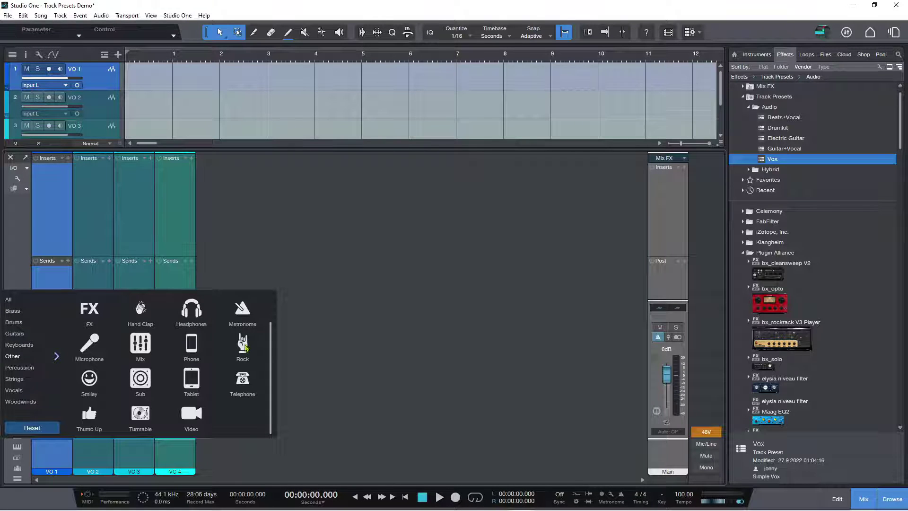
pyautogui.click(15, 368)
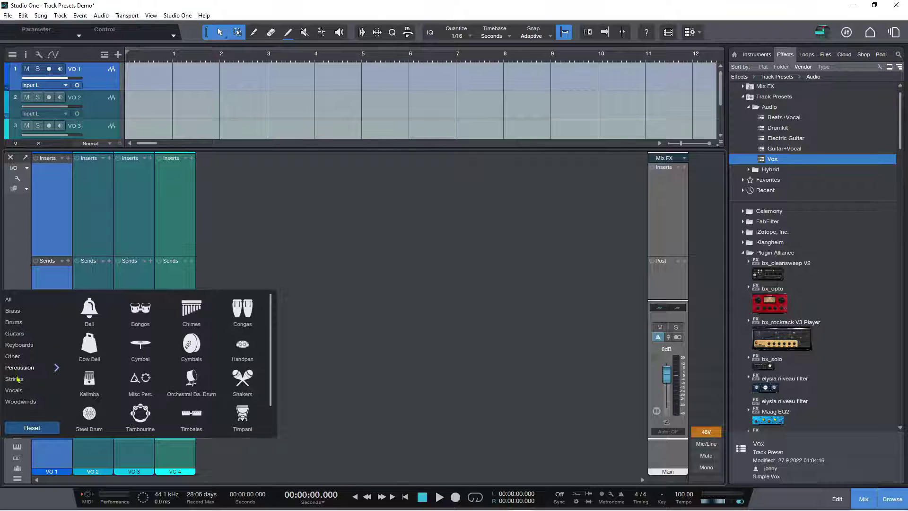
pyautogui.click(17, 379)
pyautogui.click(17, 391)
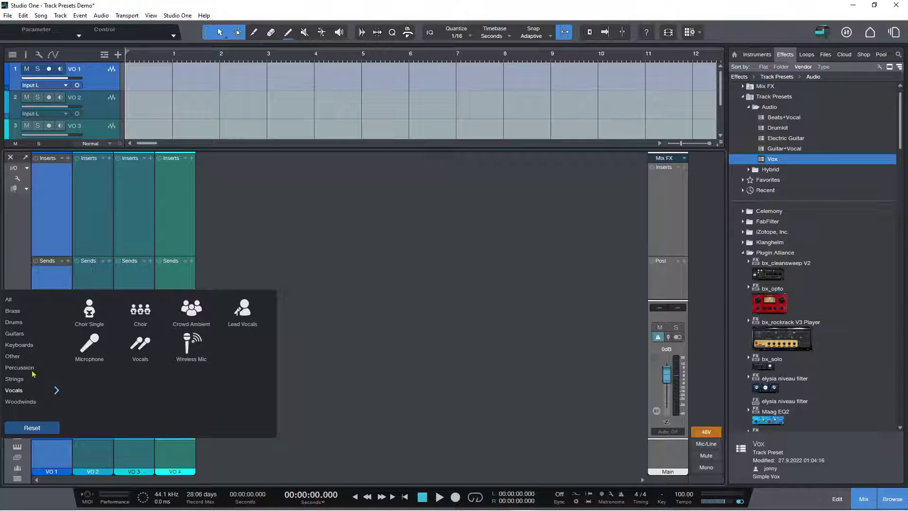
pyautogui.click(22, 402)
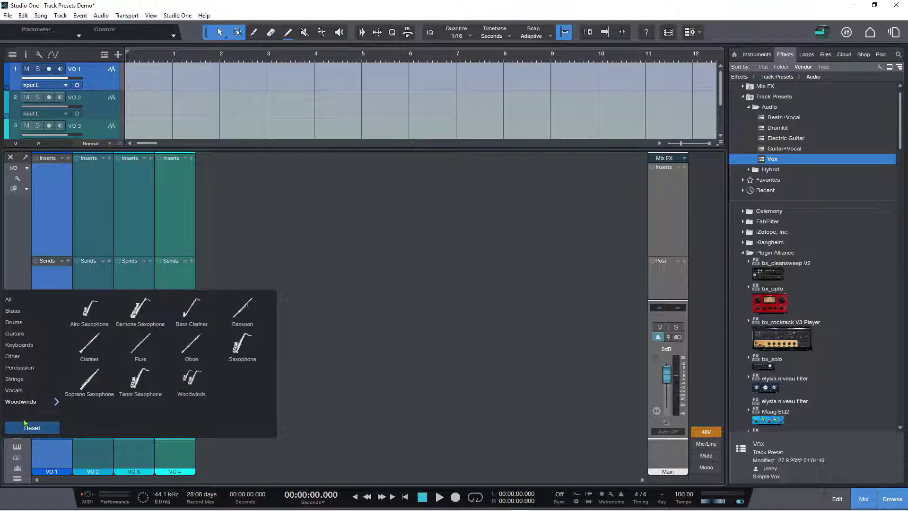
pyautogui.click(311, 393)
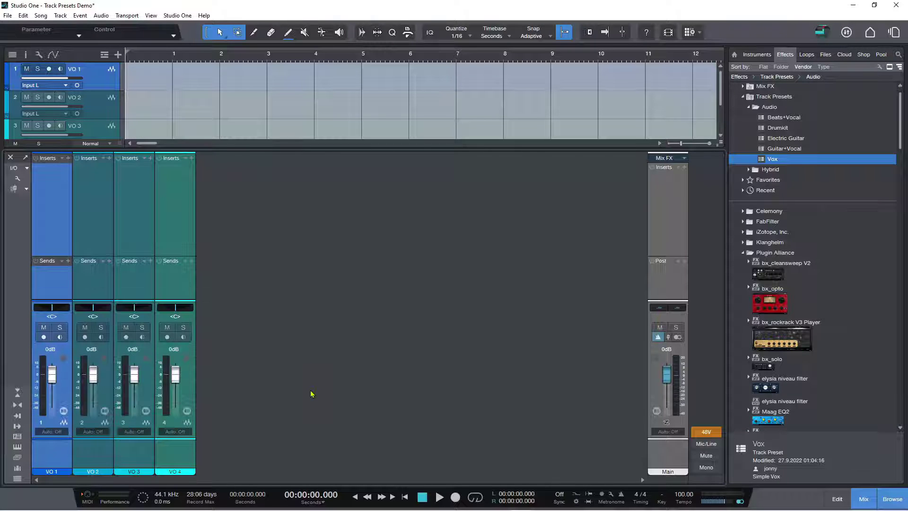
# Assign the Lead Vocals icon from the Vocals category to the VO 1 channel
pyautogui.click(52, 451)
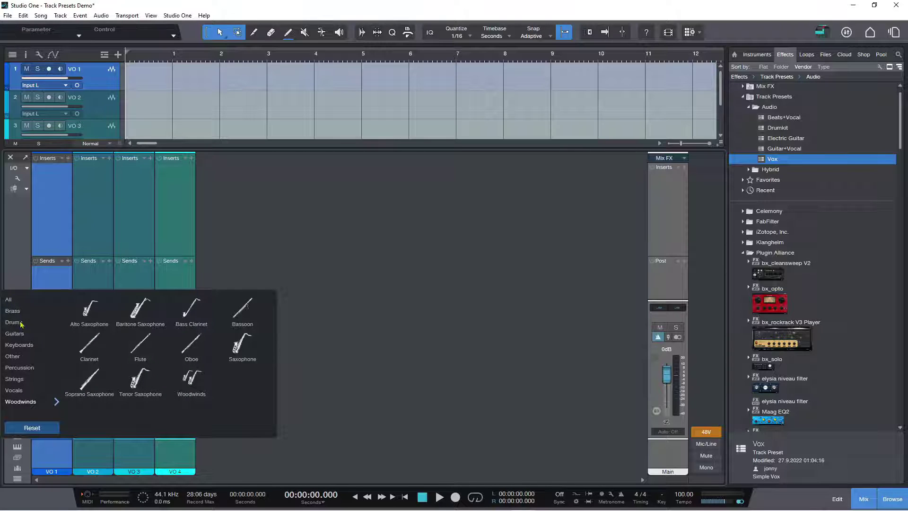
pyautogui.click(18, 391)
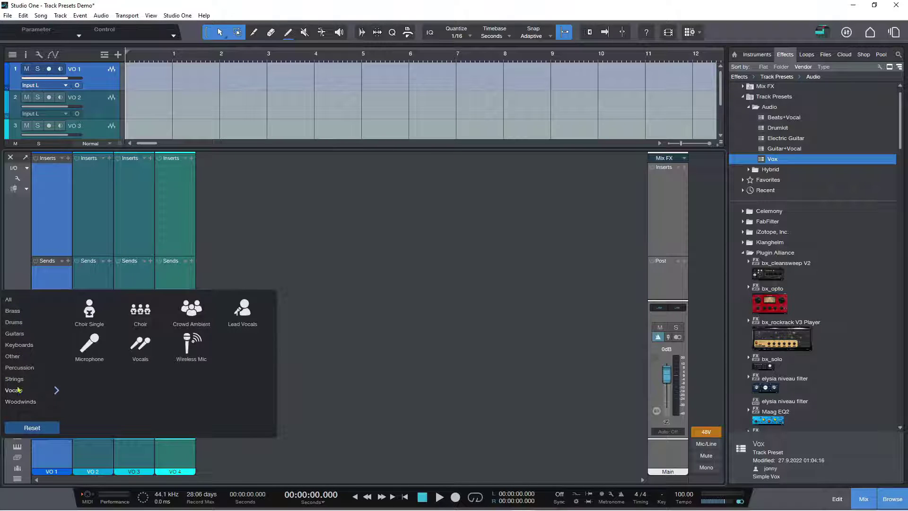
pyautogui.click(247, 315)
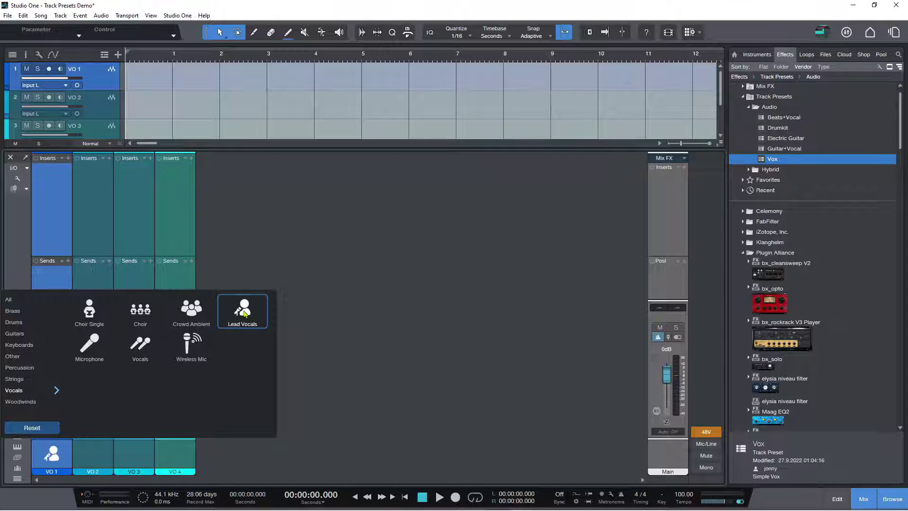
# Select channels VO 2 through VO 4, try the Choir and Crowd Ambient icons on them, and settle on the Vocals icon
pyautogui.click(90, 459)
pyautogui.click(91, 459)
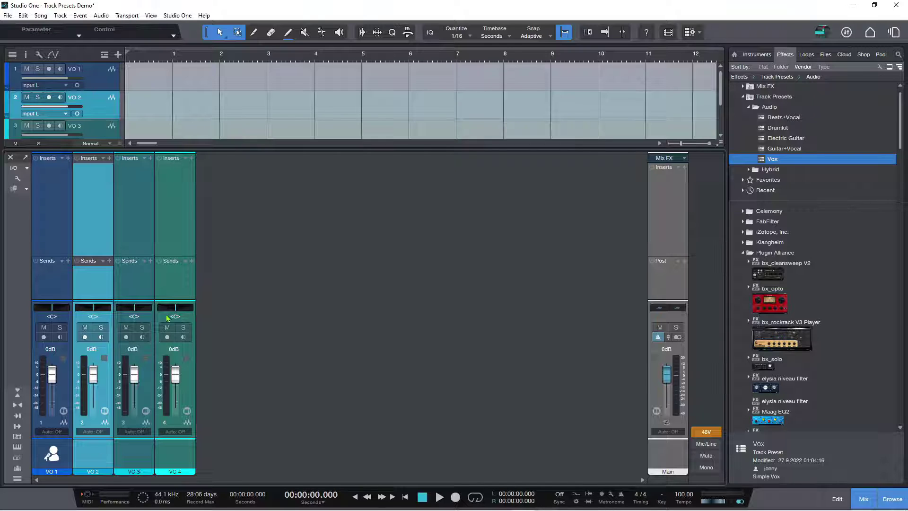
pyautogui.keyDown('shift'); pyautogui.click(181, 237); pyautogui.keyUp('shift')
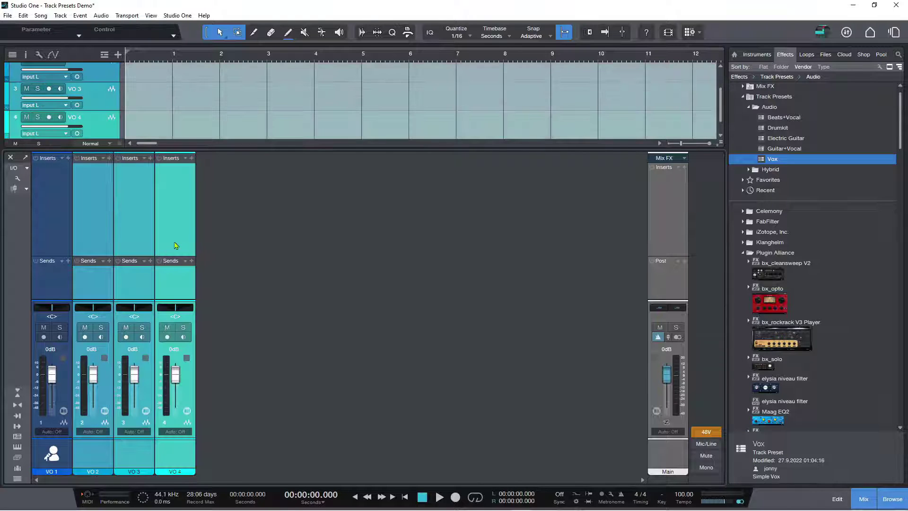
pyautogui.click(101, 455)
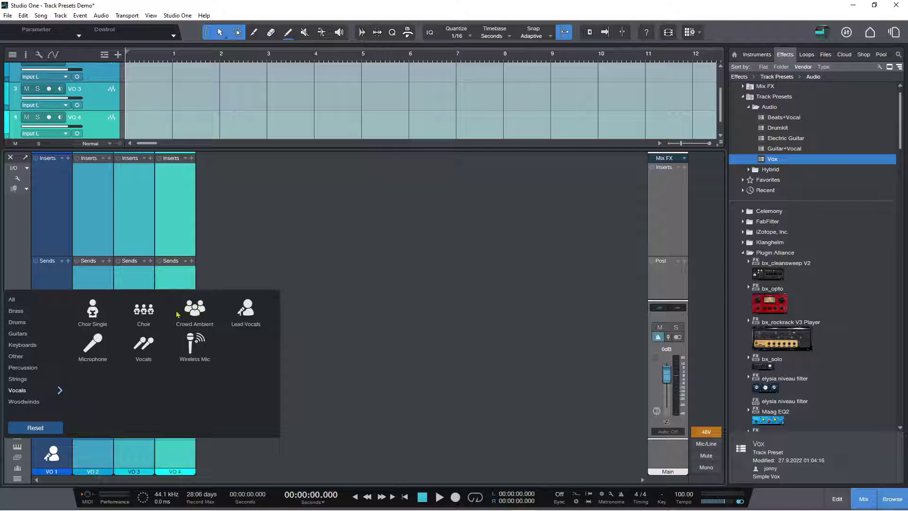
pyautogui.click(145, 348)
pyautogui.click(144, 311)
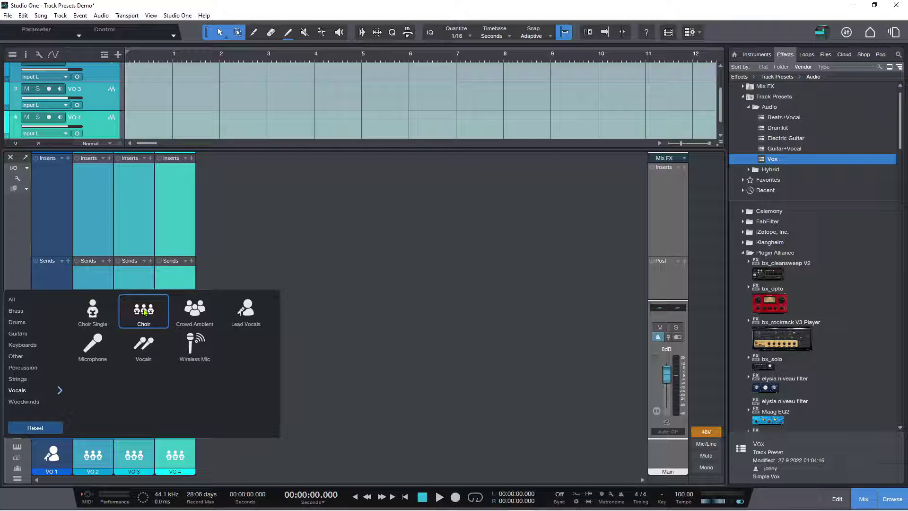
pyautogui.click(195, 309)
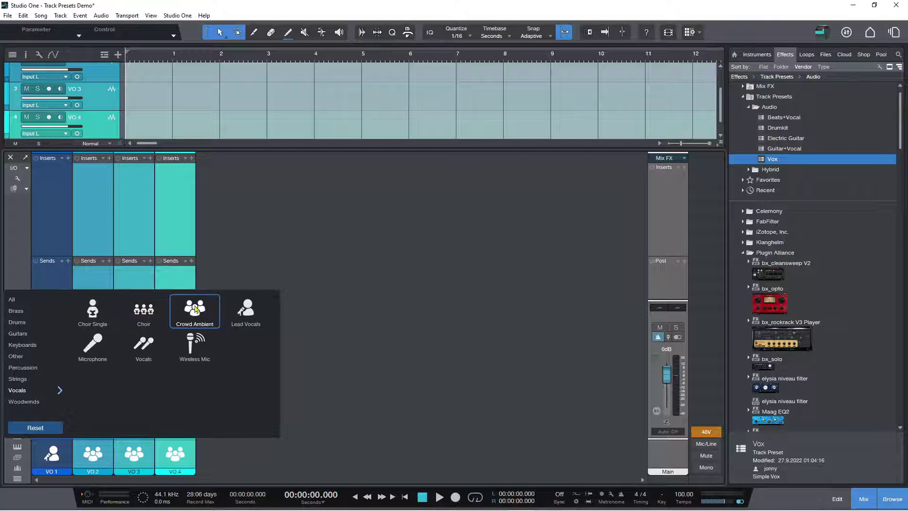
pyautogui.click(143, 346)
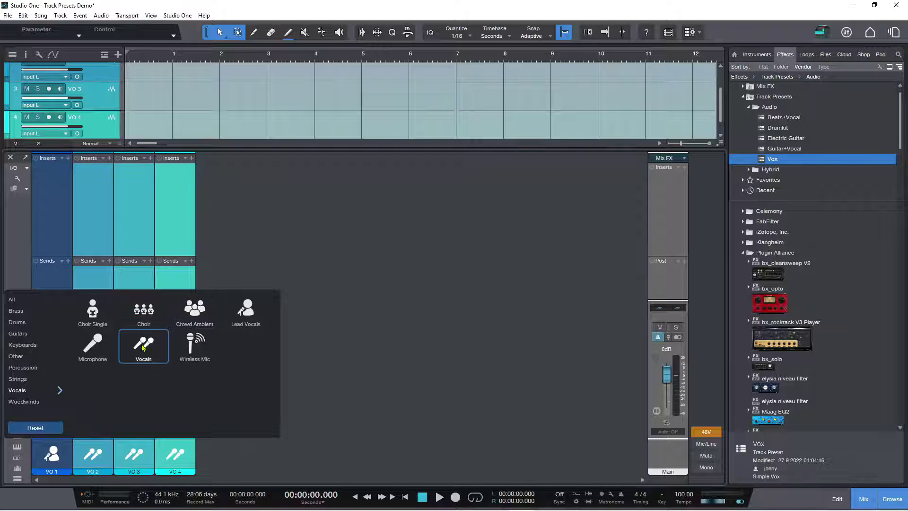
pyautogui.click(259, 465)
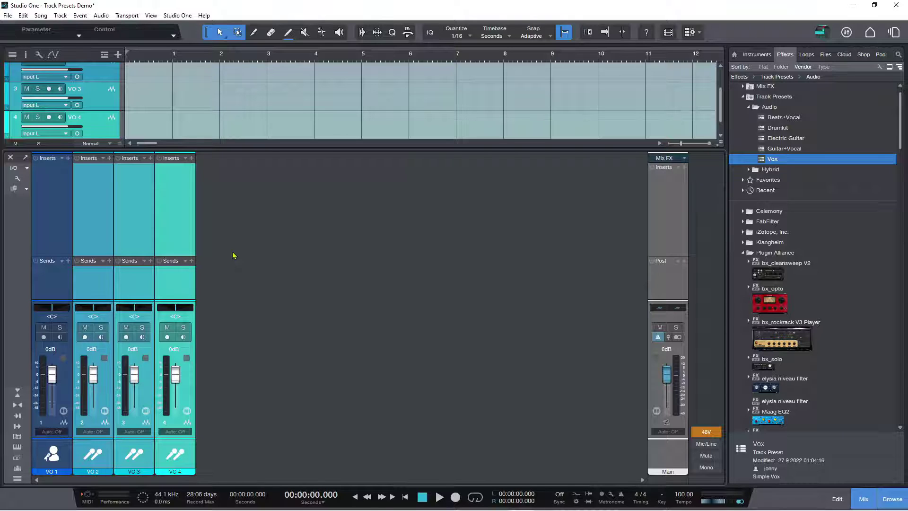
# Hide the mixer and enable track icons in the arrangement's track list
pyautogui.press('F3')
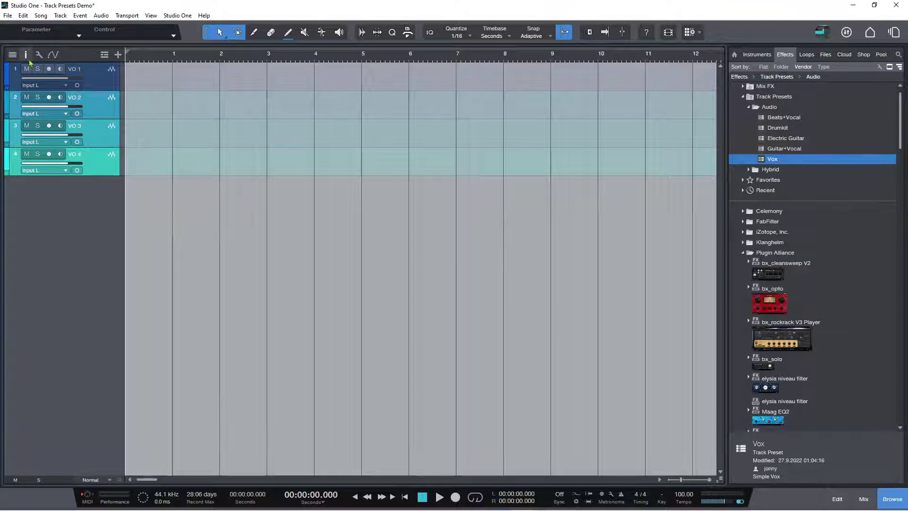
pyautogui.click(38, 55)
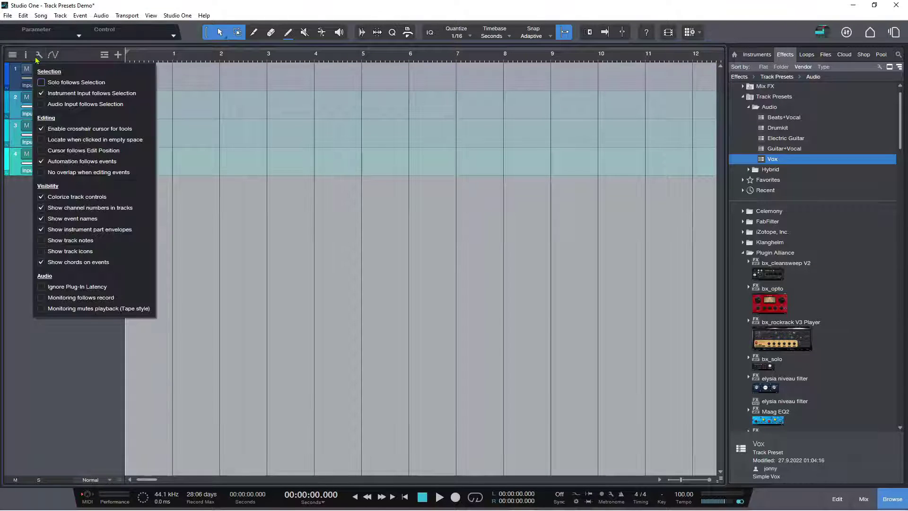
pyautogui.click(40, 251)
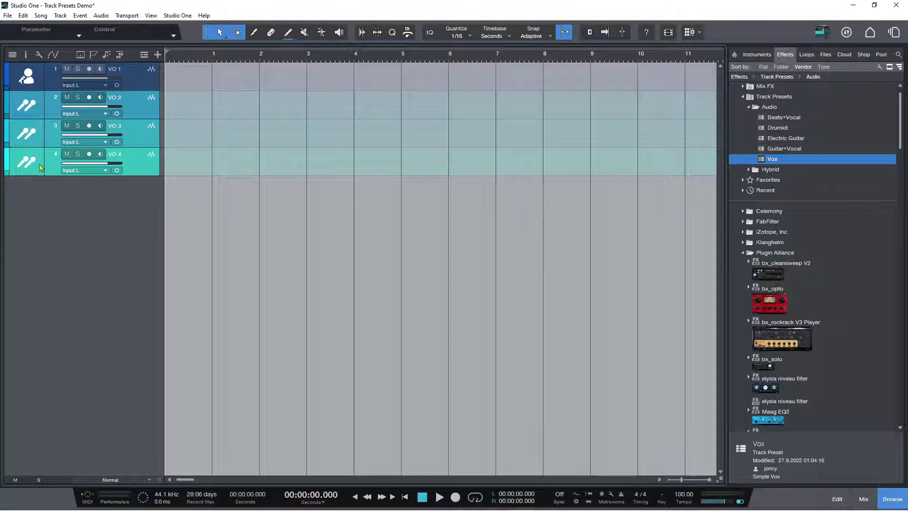
# Toggle the mixer's visibility to compare the channel icons with the track icons, leaving the mixer shown
pyautogui.press('F3')
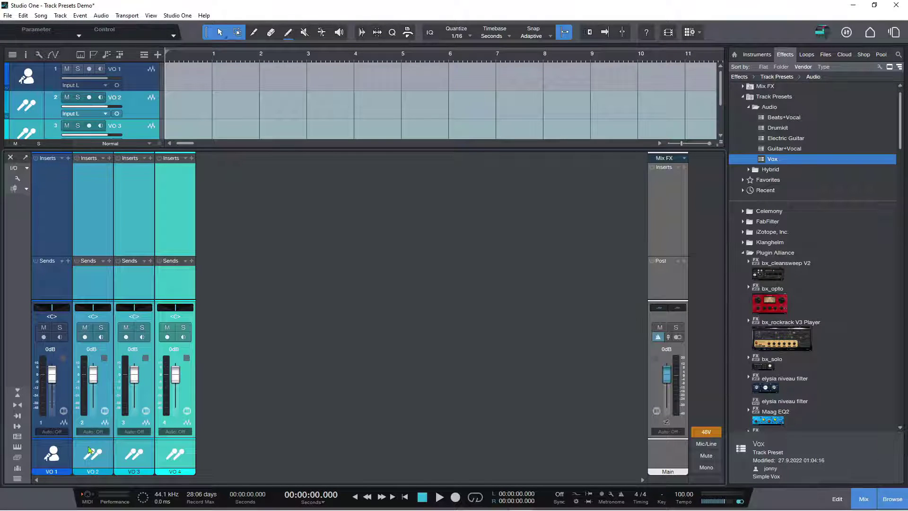
pyautogui.press('F3')
pyautogui.press('F3')
pyautogui.press('F3')
pyautogui.press('F3')
# Switch to the open song Dig Myself A Hole (Special Edition) and show its mixer
pyautogui.click(880, 56)
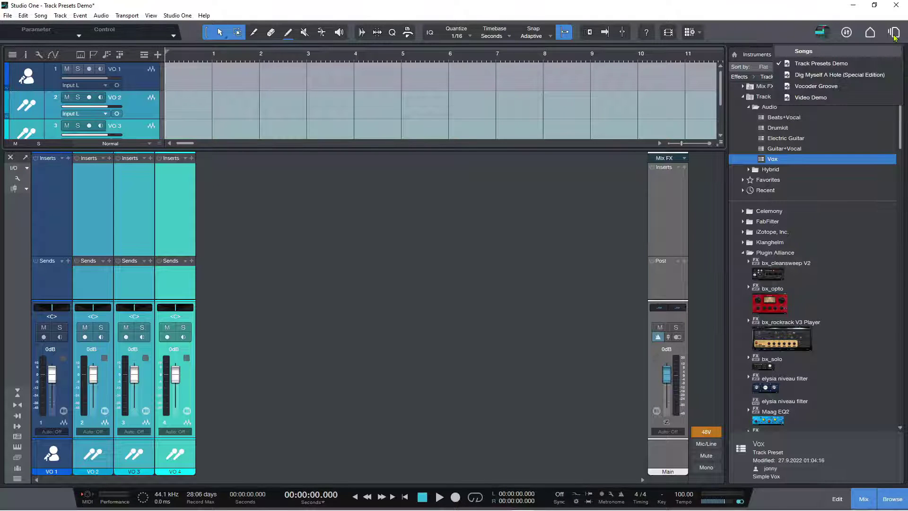
pyautogui.click(825, 74)
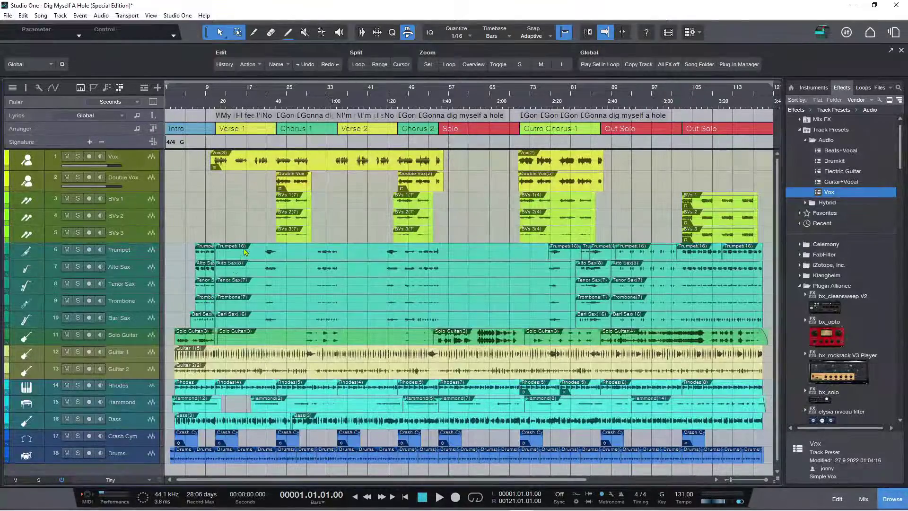
pyautogui.press('F3')
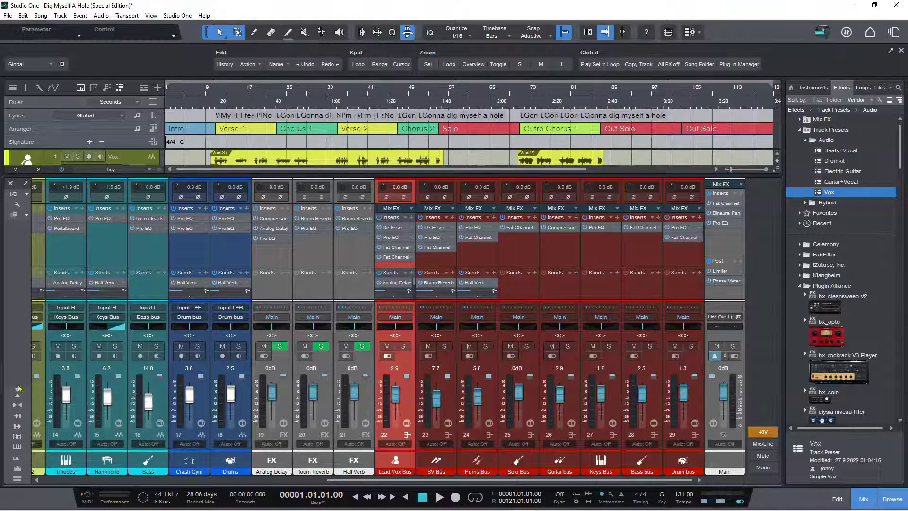
# Show the mixer's channel list, review its options for showing and hiding channels, and close them without applying any
pyautogui.click(17, 478)
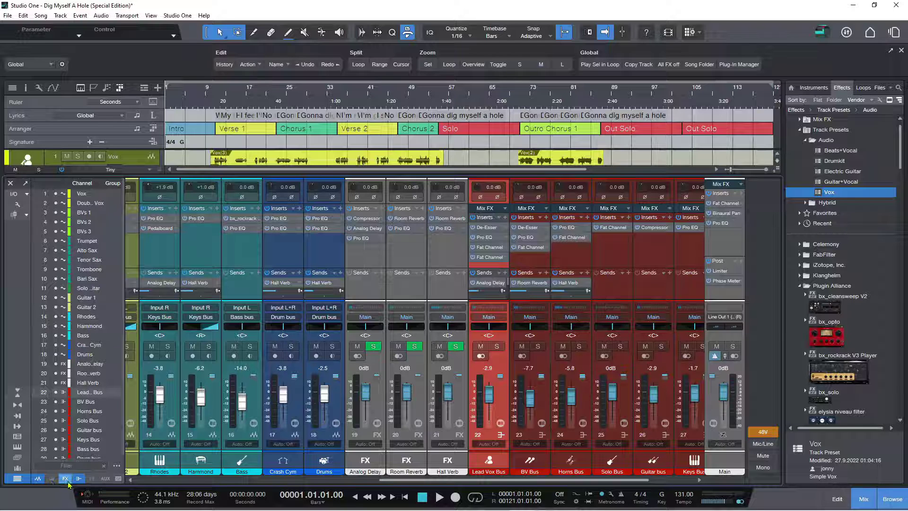
pyautogui.click(117, 467)
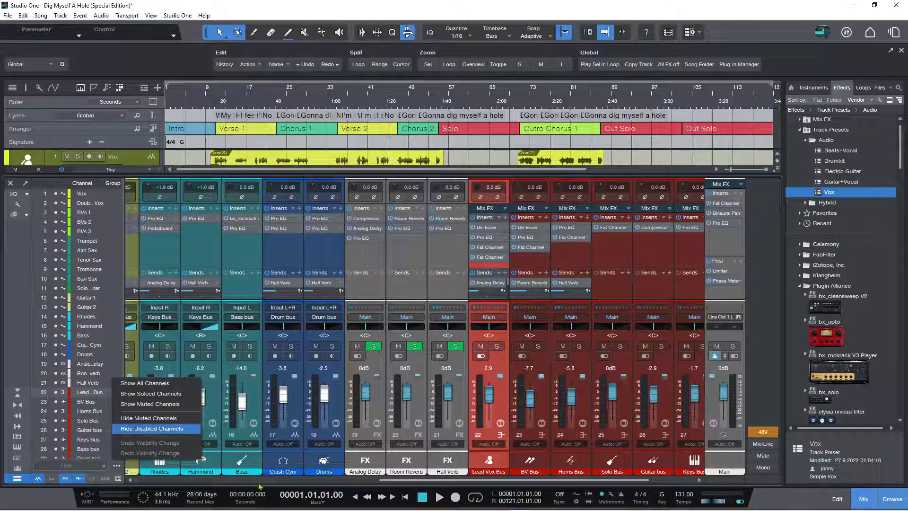
pyautogui.click(375, 286)
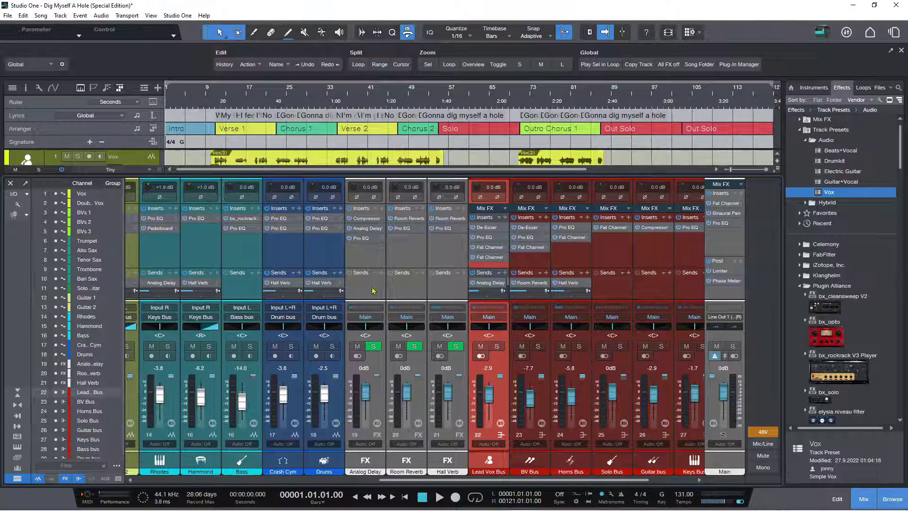
# Solo the Hammond channel in the mixer
pyautogui.click(209, 347)
pyautogui.click(233, 346)
pyautogui.click(233, 347)
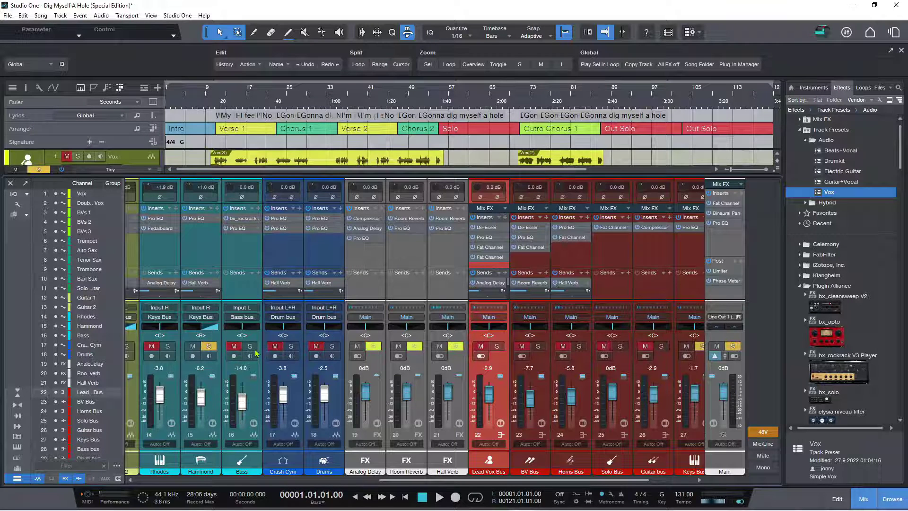
# Solo the Bass, Solo Guitar, Tenor Sax and Trumpet channels, and show only the soloed channels in the mixer
pyautogui.click(250, 346)
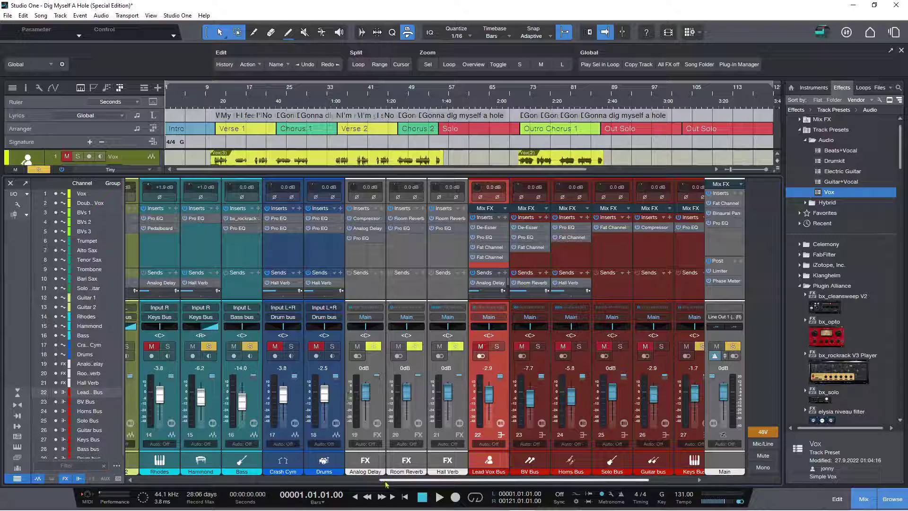
pyautogui.moveTo(383, 479); pyautogui.dragTo(223, 493)
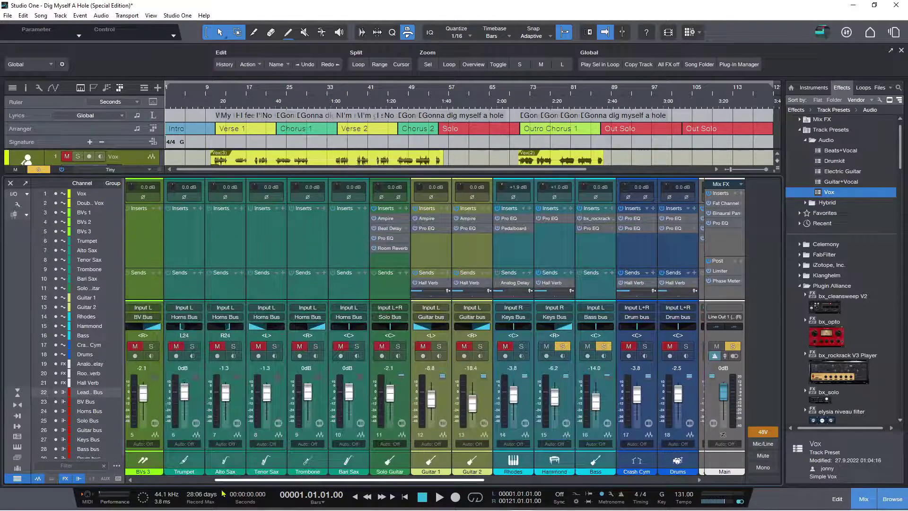
pyautogui.click(382, 346)
pyautogui.click(398, 347)
pyautogui.click(274, 347)
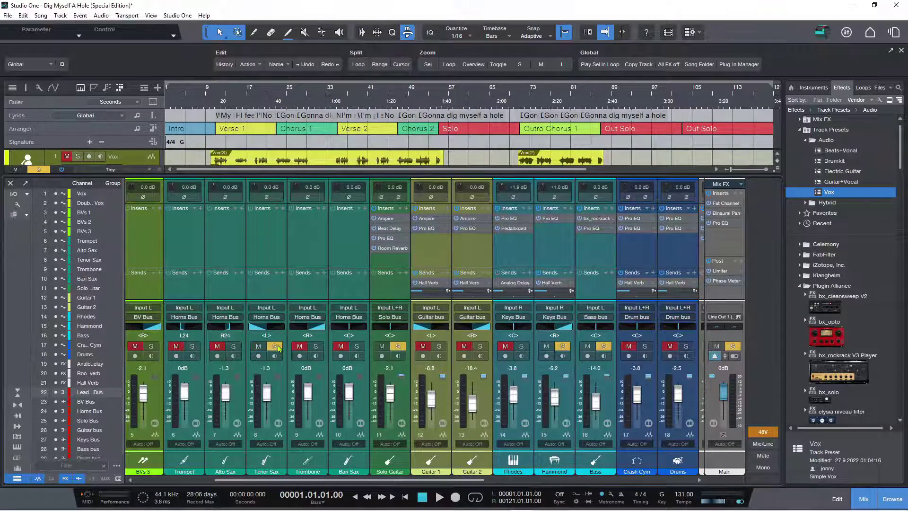
pyautogui.click(259, 346)
pyautogui.click(194, 348)
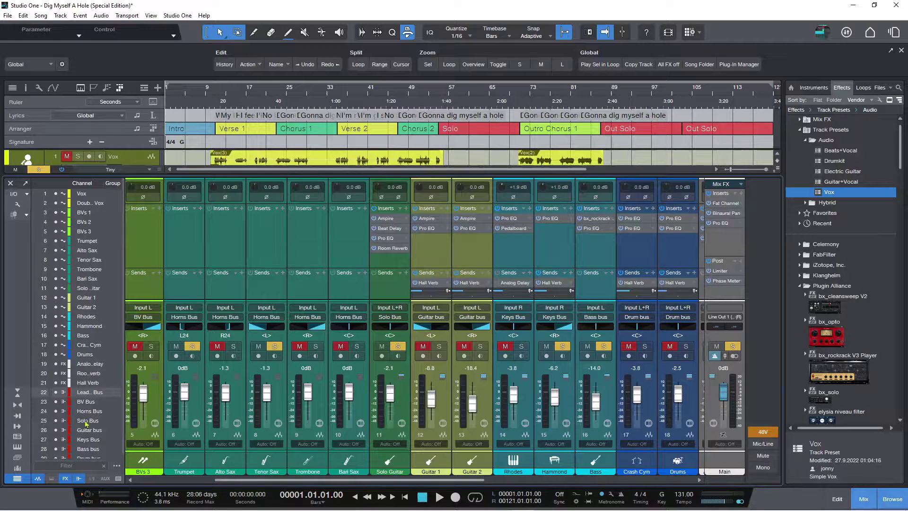
pyautogui.click(115, 467)
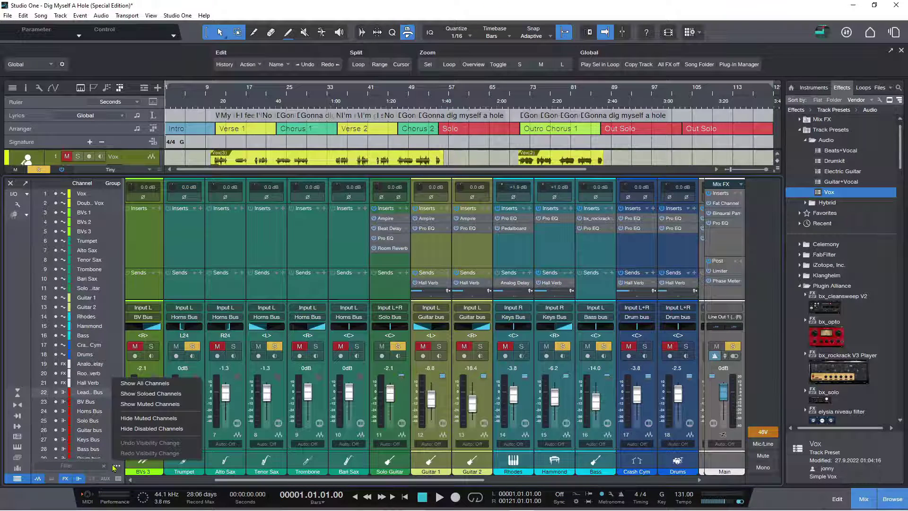
pyautogui.click(154, 395)
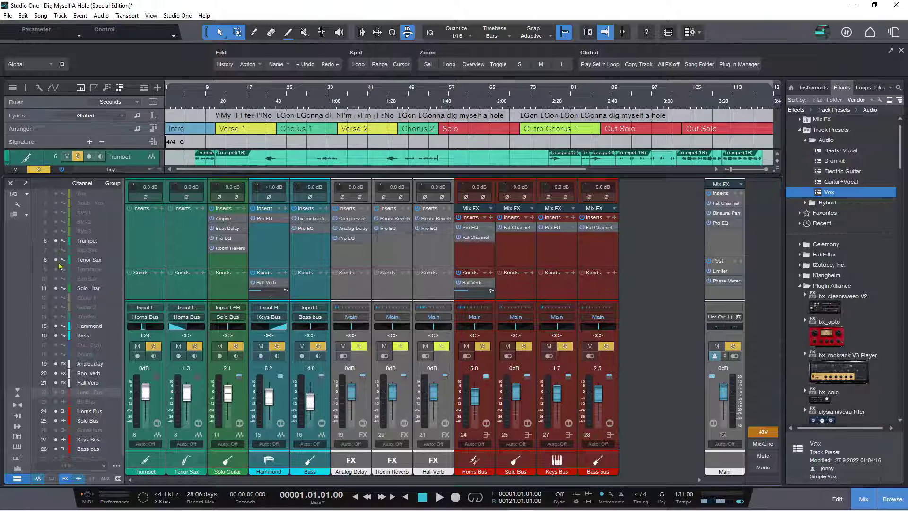
# Toggle the Bari Sax channel's visibility from the channel list, leave it shown, and undo the last visibility change
pyautogui.click(55, 278)
pyautogui.click(56, 279)
pyautogui.click(55, 280)
pyautogui.click(55, 280)
pyautogui.click(55, 279)
pyautogui.click(55, 280)
pyautogui.click(55, 279)
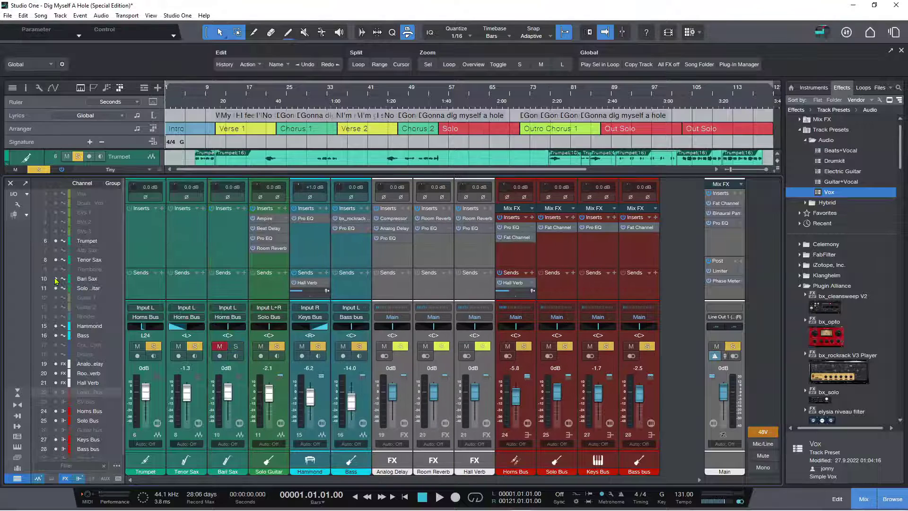
pyautogui.click(55, 279)
pyautogui.click(55, 280)
pyautogui.click(117, 466)
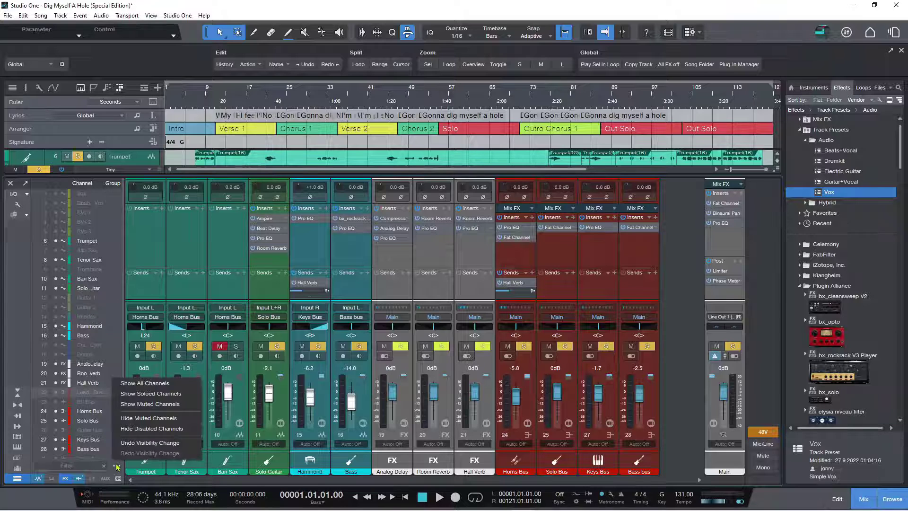
pyautogui.click(140, 443)
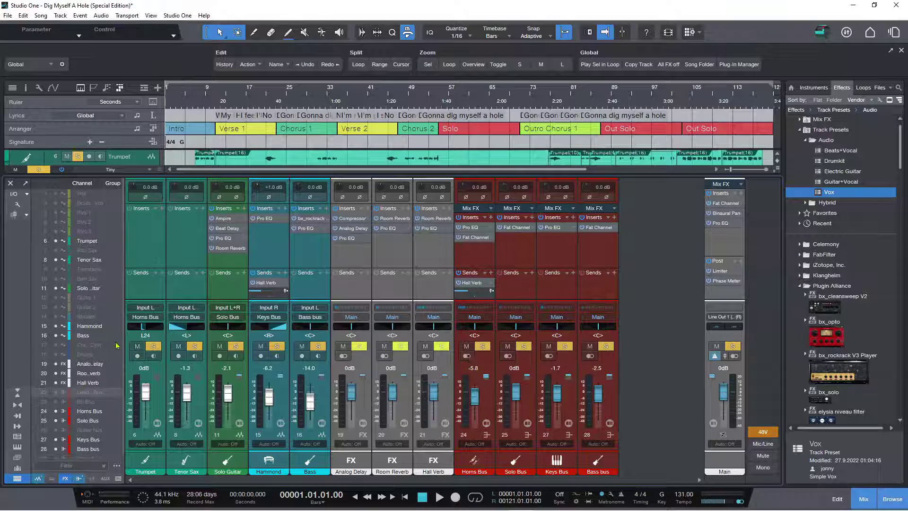
# Show all channels in the mixer and clear every solo in the song
pyautogui.click(116, 467)
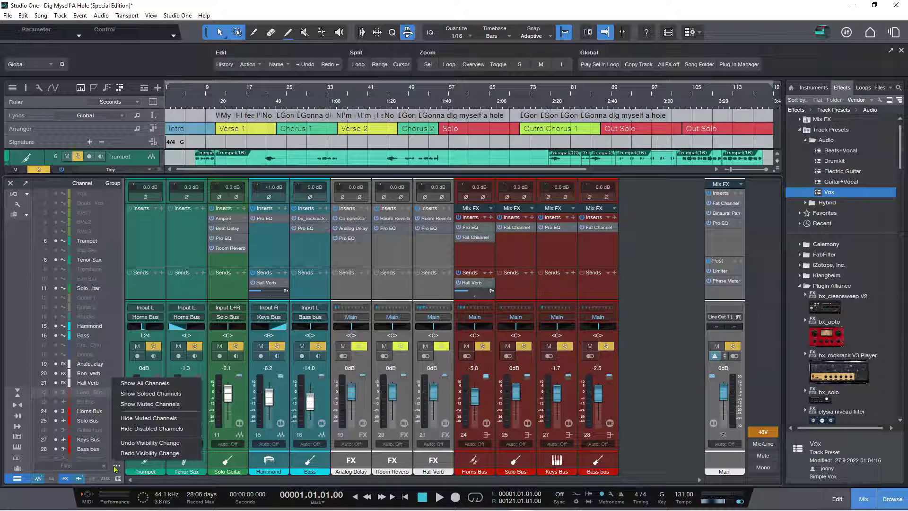
pyautogui.click(144, 384)
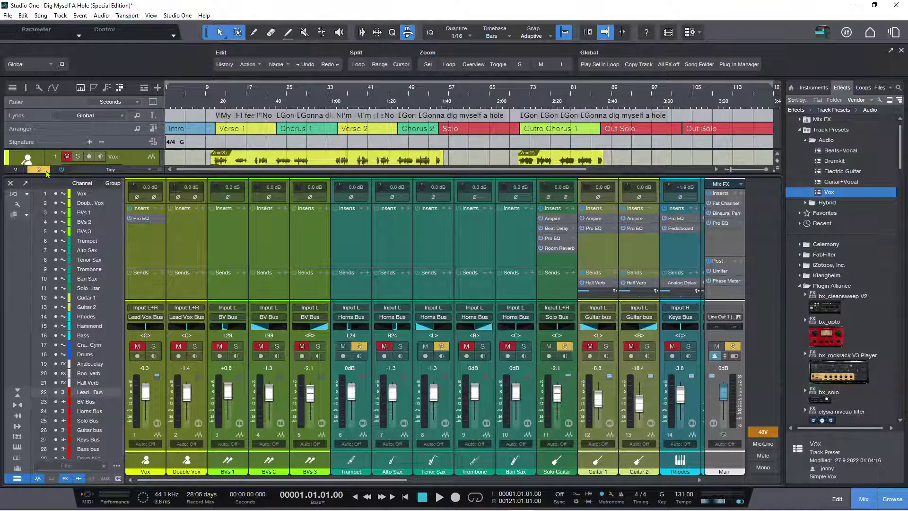
pyautogui.click(44, 171)
# Mute the Double Vox, BVs 1, BVs 2 and BVs 3 channels, and show only the muted channels in the mixer
pyautogui.press('Down')
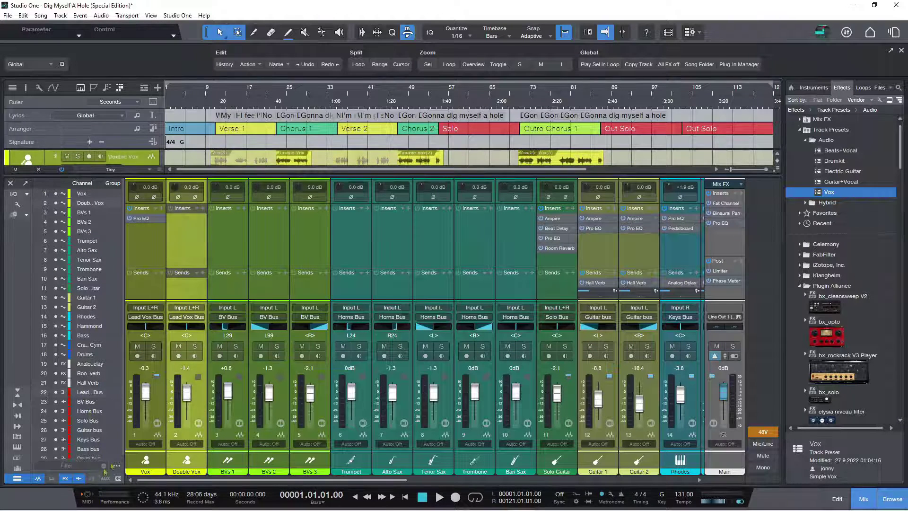
pyautogui.click(116, 466)
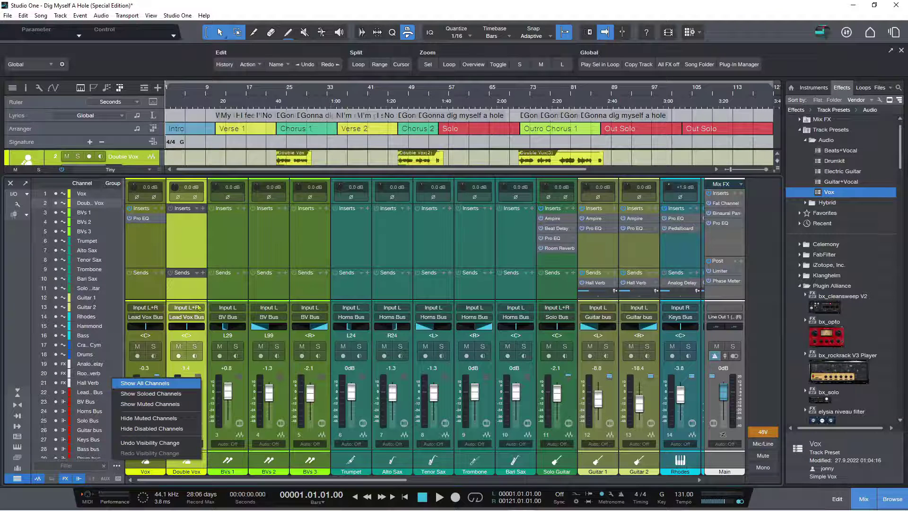
pyautogui.click(176, 256)
pyautogui.click(178, 346)
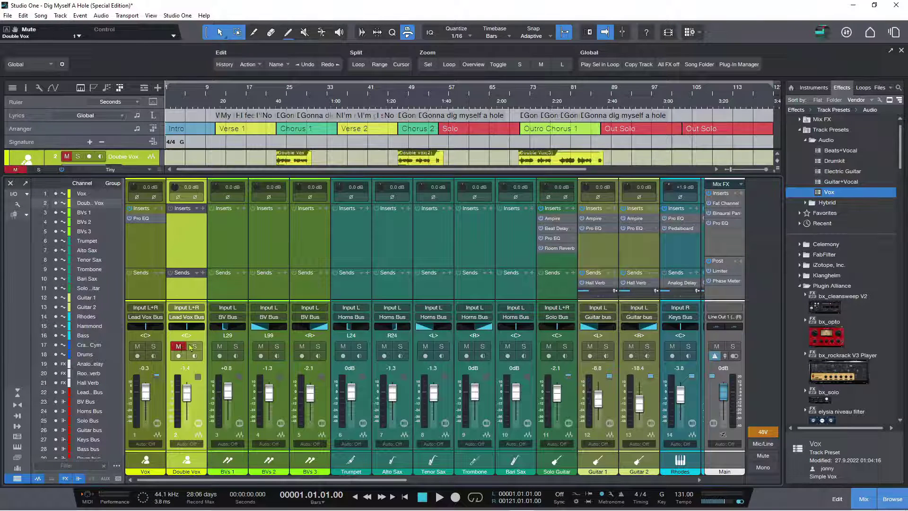
pyautogui.click(220, 347)
pyautogui.click(261, 347)
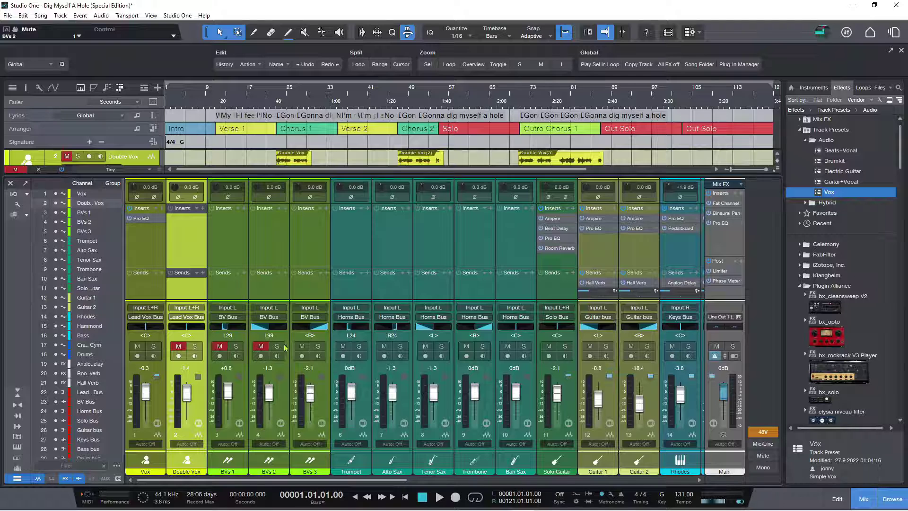
pyautogui.click(301, 346)
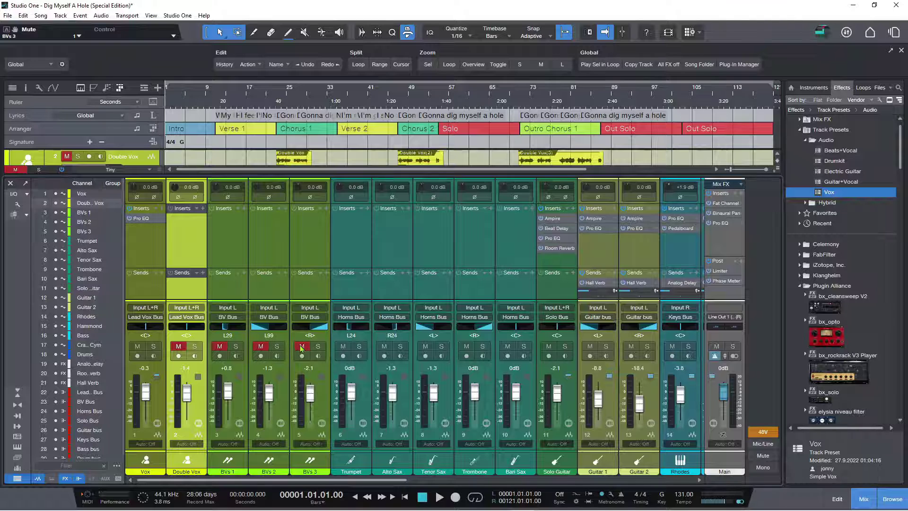
pyautogui.click(117, 466)
pyautogui.click(135, 404)
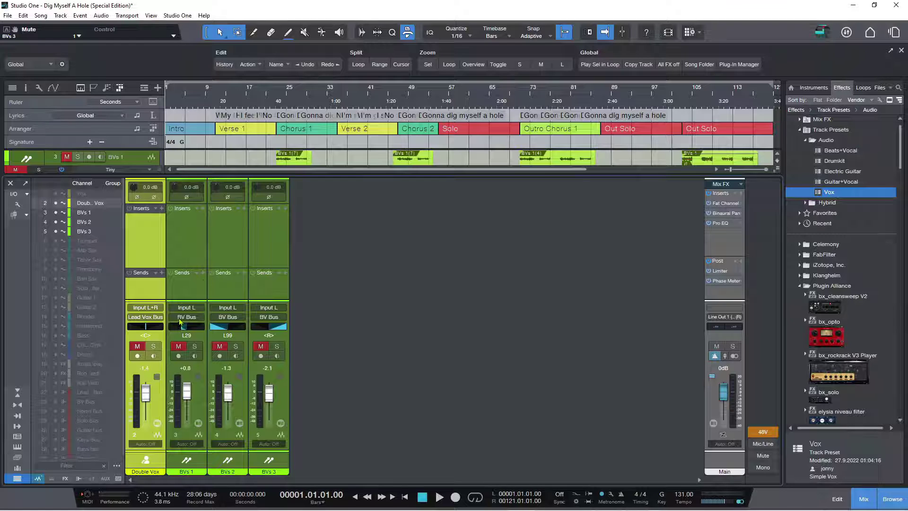
# Show all channels in the mixer and clear every mute in the song
pyautogui.click(117, 466)
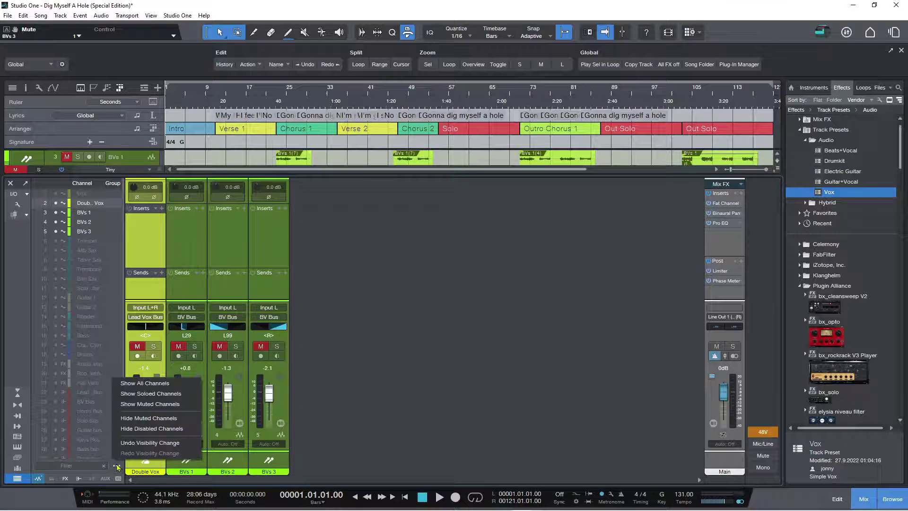
pyautogui.click(144, 383)
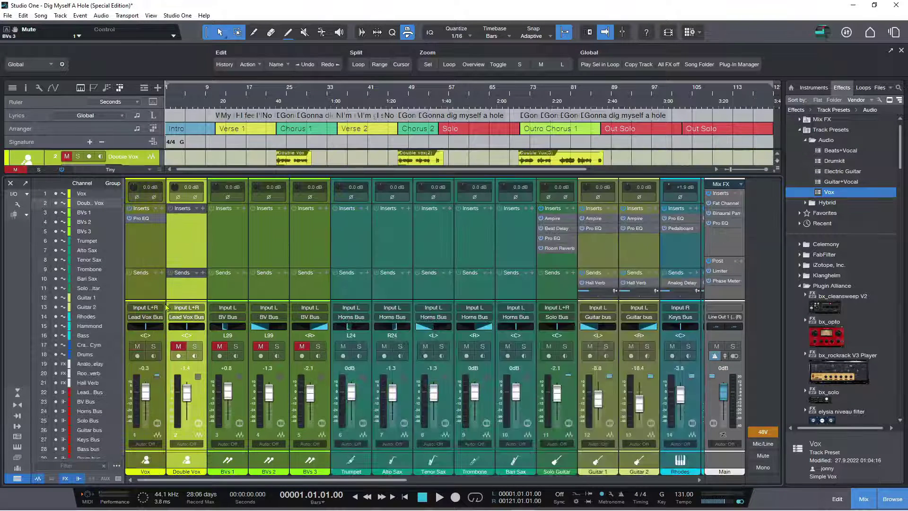
pyautogui.click(15, 169)
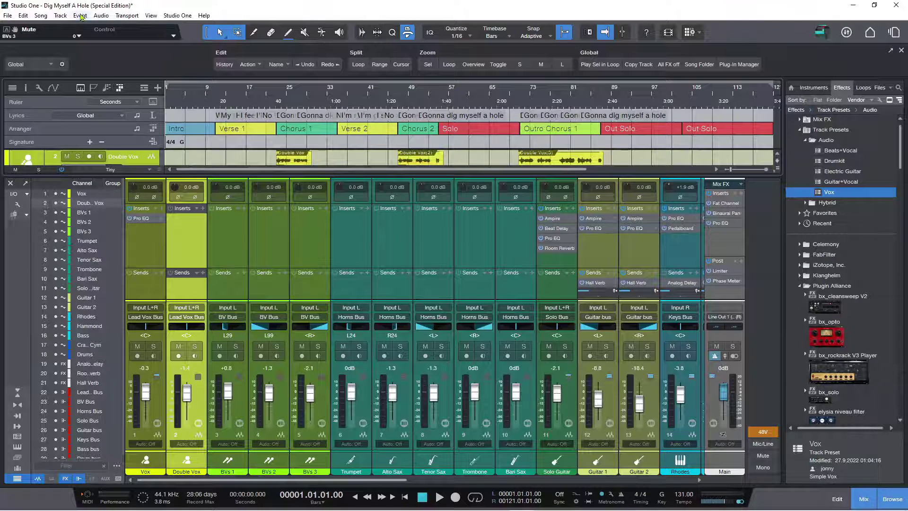
# Open the song's Export Mixdown settings, enable Adjust Loudness and review the available loudness standards
pyautogui.click(40, 15)
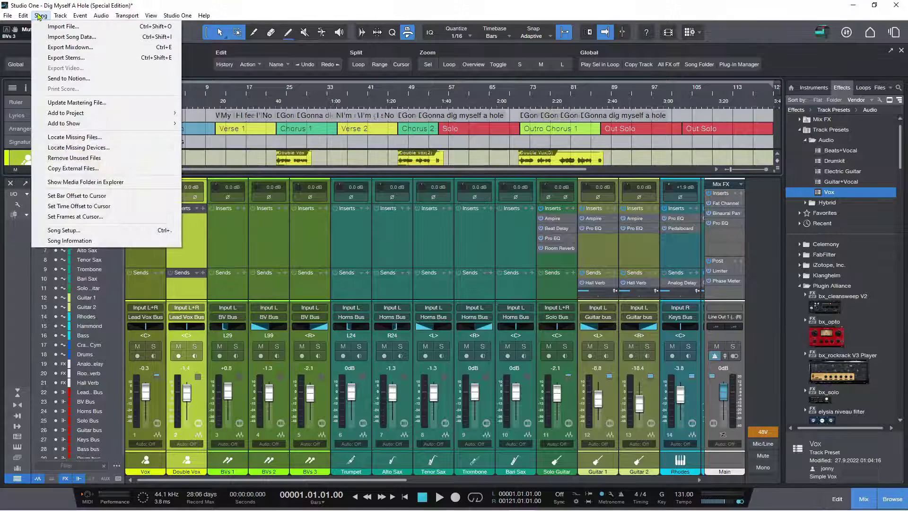
pyautogui.click(58, 49)
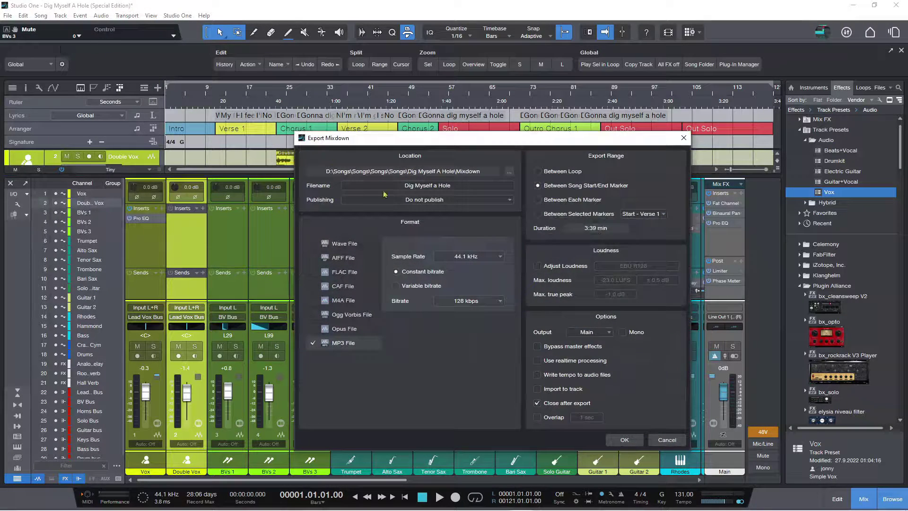
pyautogui.click(538, 266)
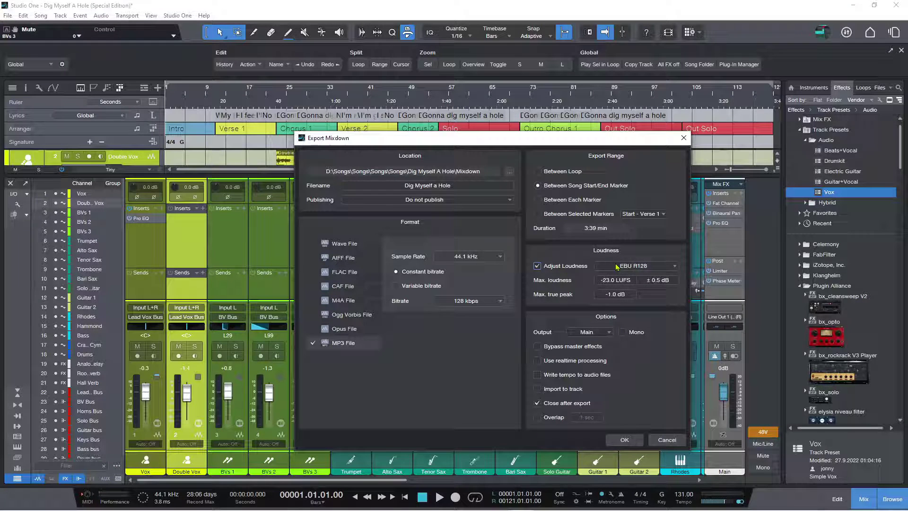
pyautogui.click(675, 267)
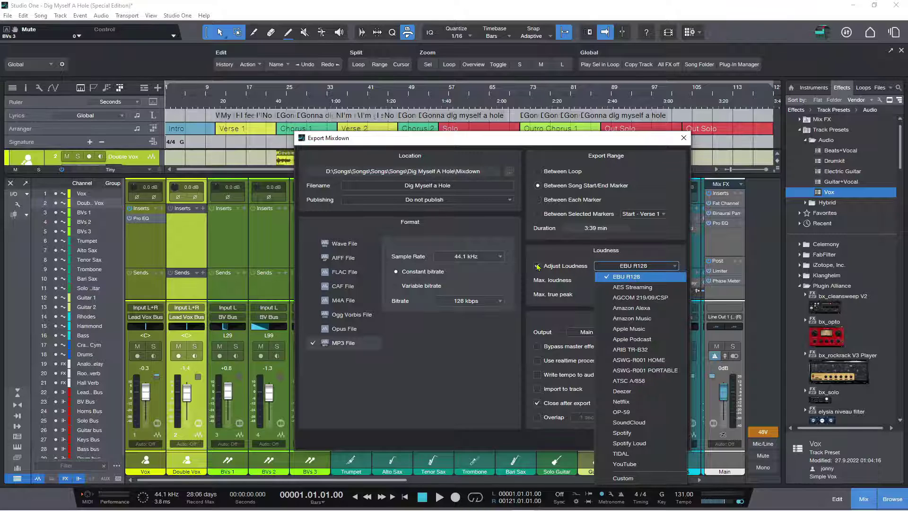
pyautogui.click(550, 251)
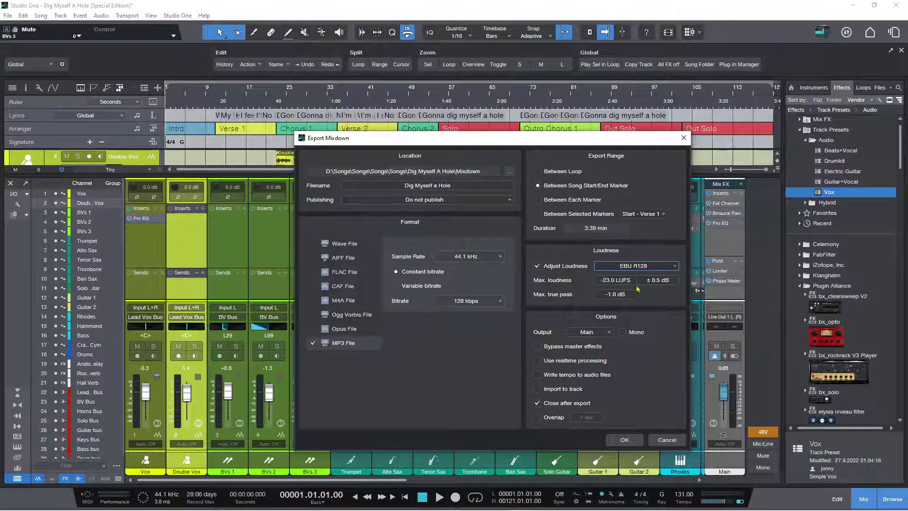
# Try the SoundCloud loudness preset, turn Adjust Loudness off and cancel the mixdown export
pyautogui.click(537, 266)
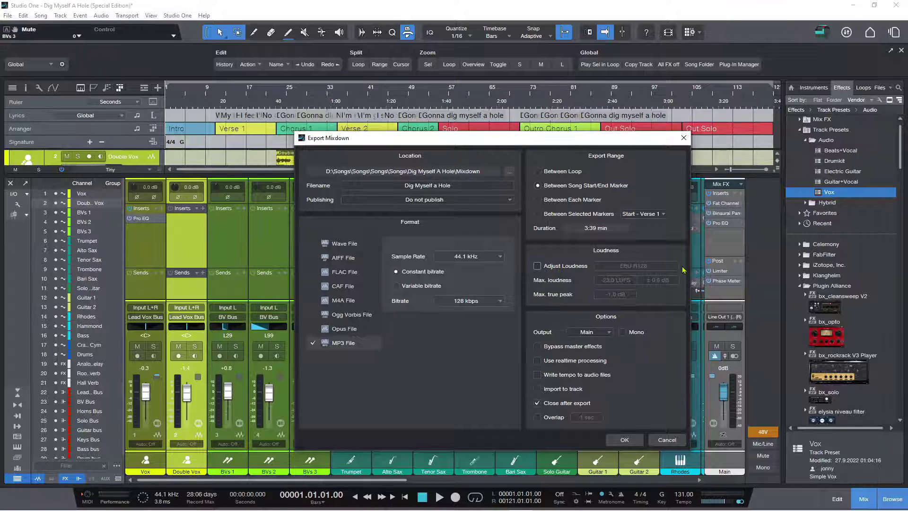
pyautogui.click(537, 266)
pyautogui.click(655, 267)
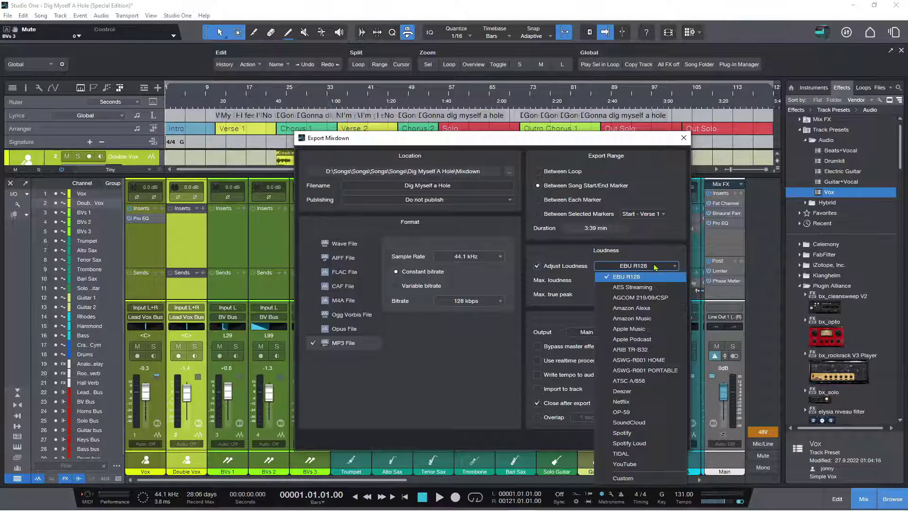
pyautogui.click(623, 423)
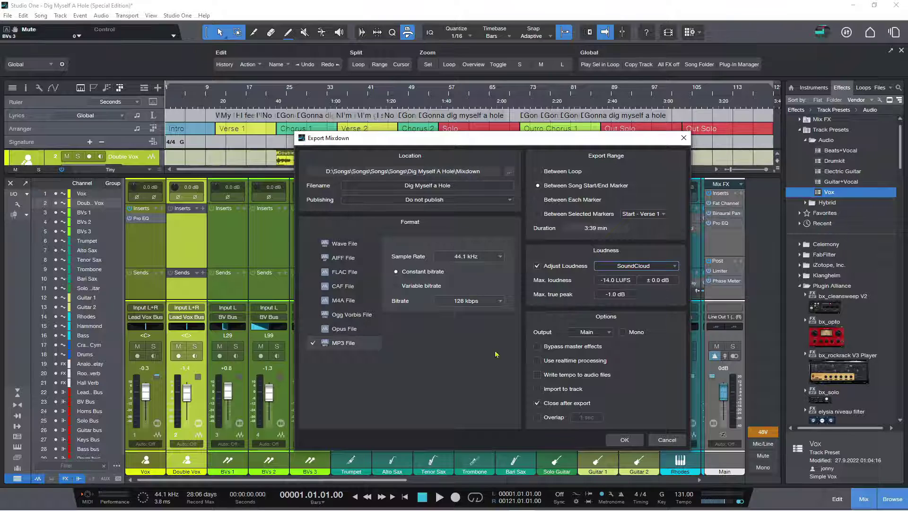
pyautogui.click(538, 267)
pyautogui.click(666, 439)
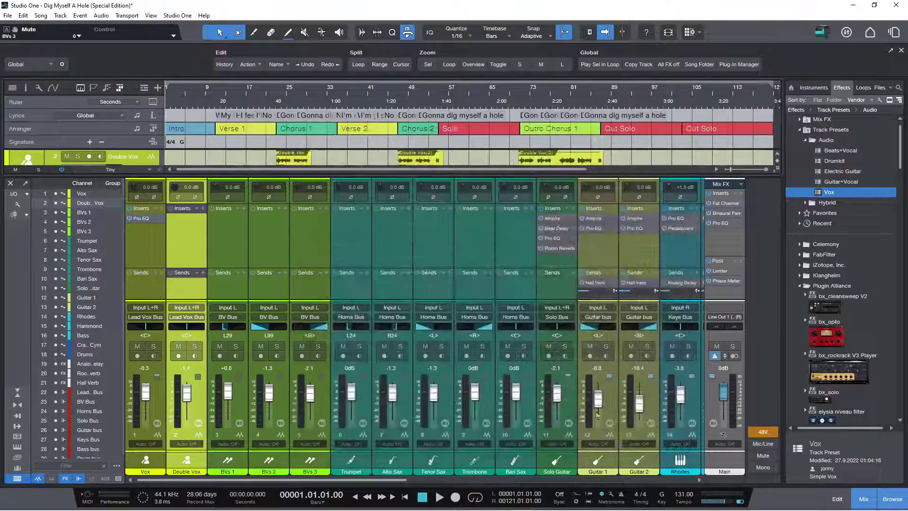